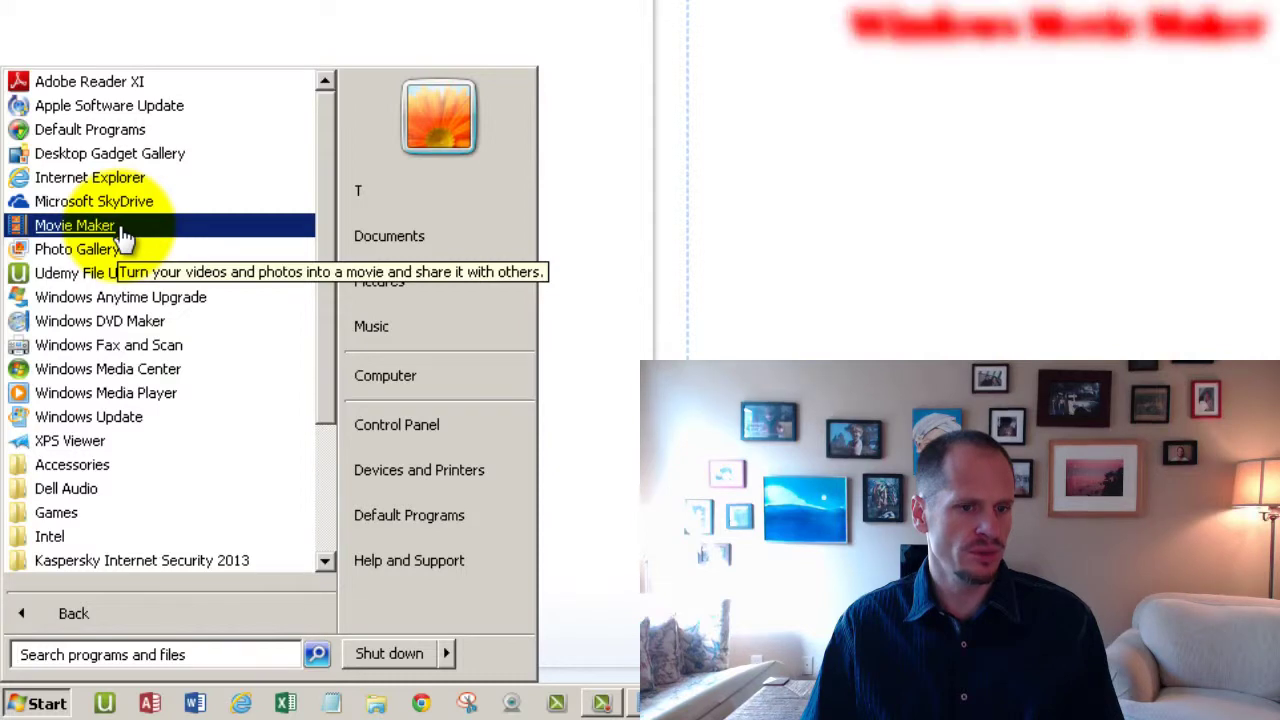
# - Search the installed programs for "movie" and launch Movie Maker
pyautogui.click(133, 652)
pyautogui.write('movie')
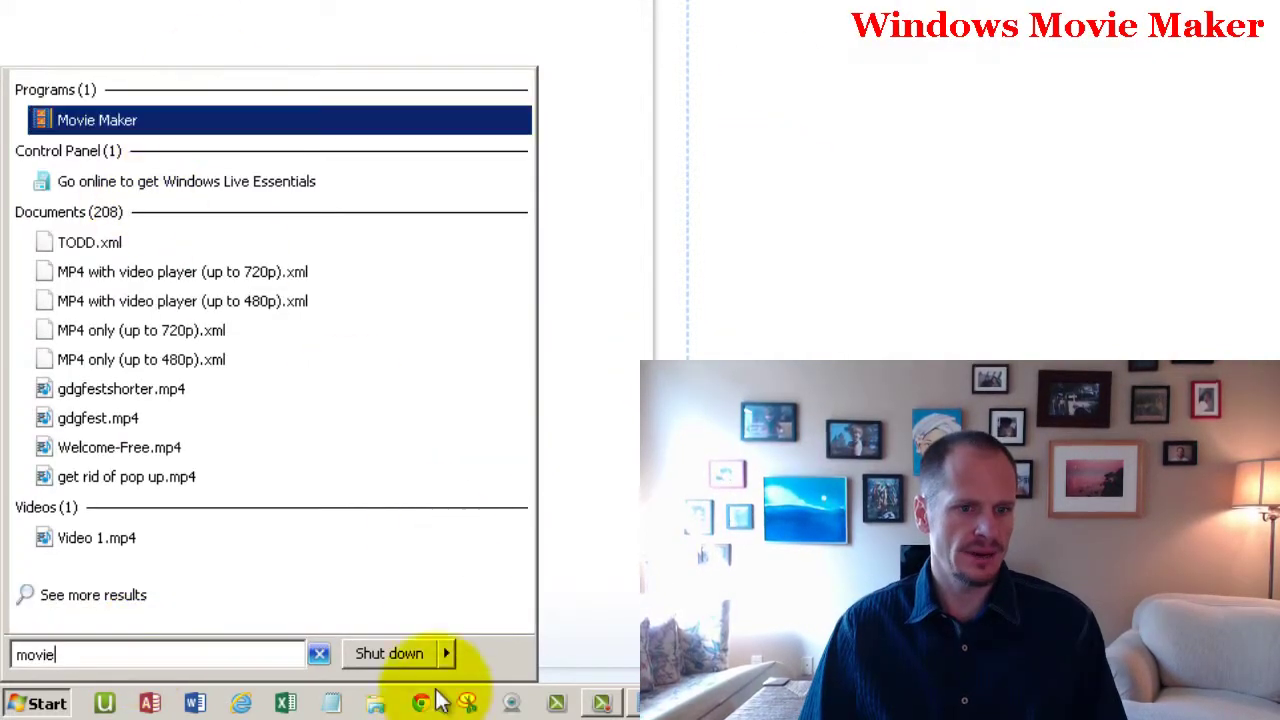
pyautogui.press('Return')
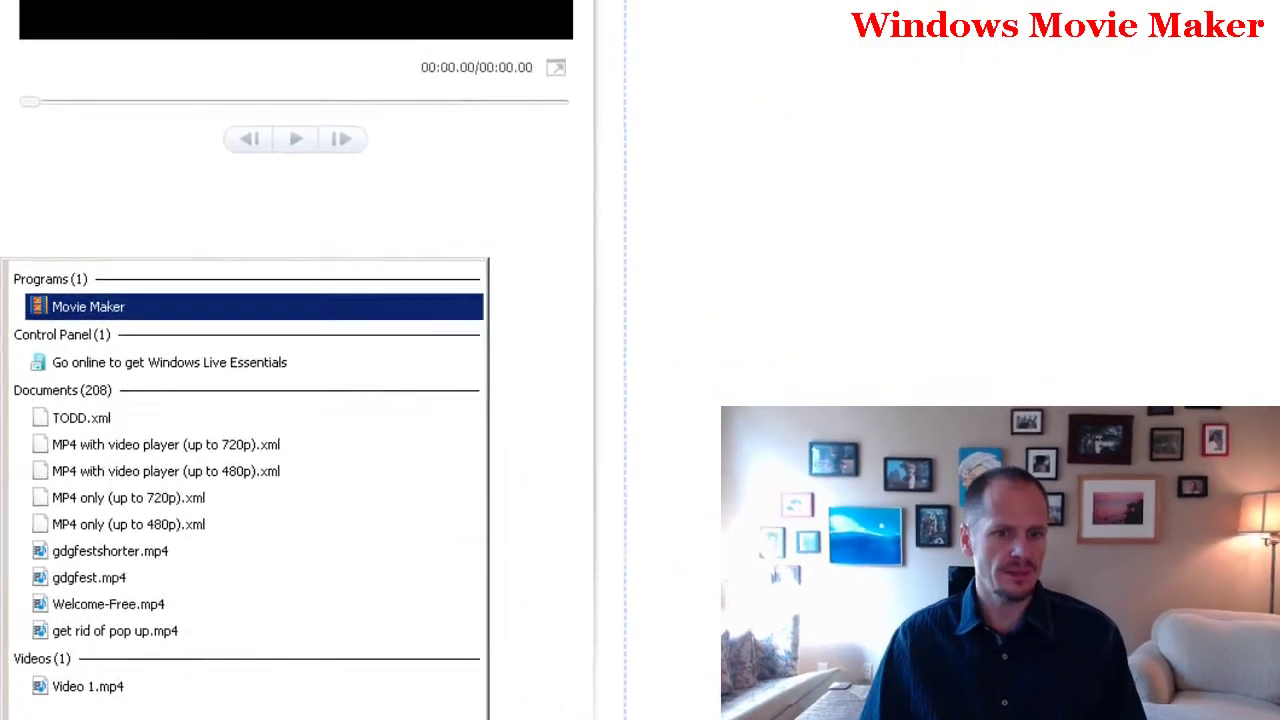
# - Add Hydrangeas.jpg, Jellyfish.jpg and Koala.jpg from the Sample Pictures folder of the Pictures library to the movie
pyautogui.click(140, 80)
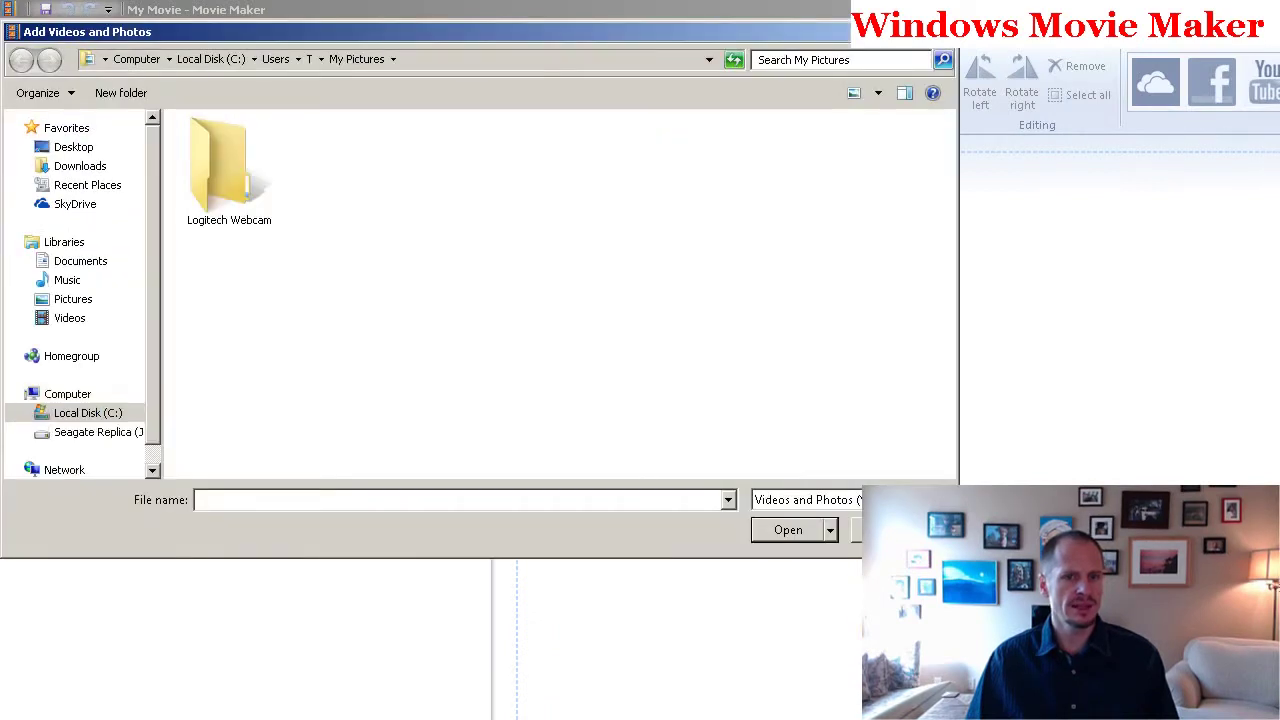
pyautogui.press('Escape')
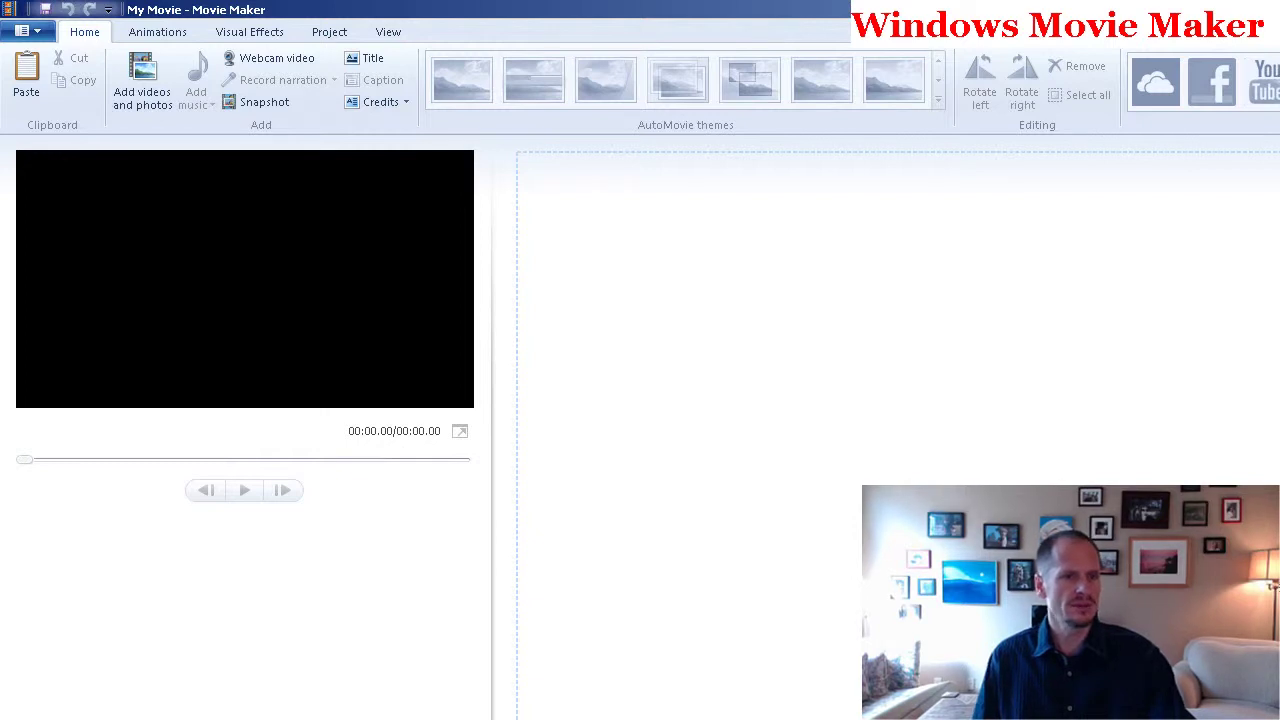
pyautogui.click(145, 88)
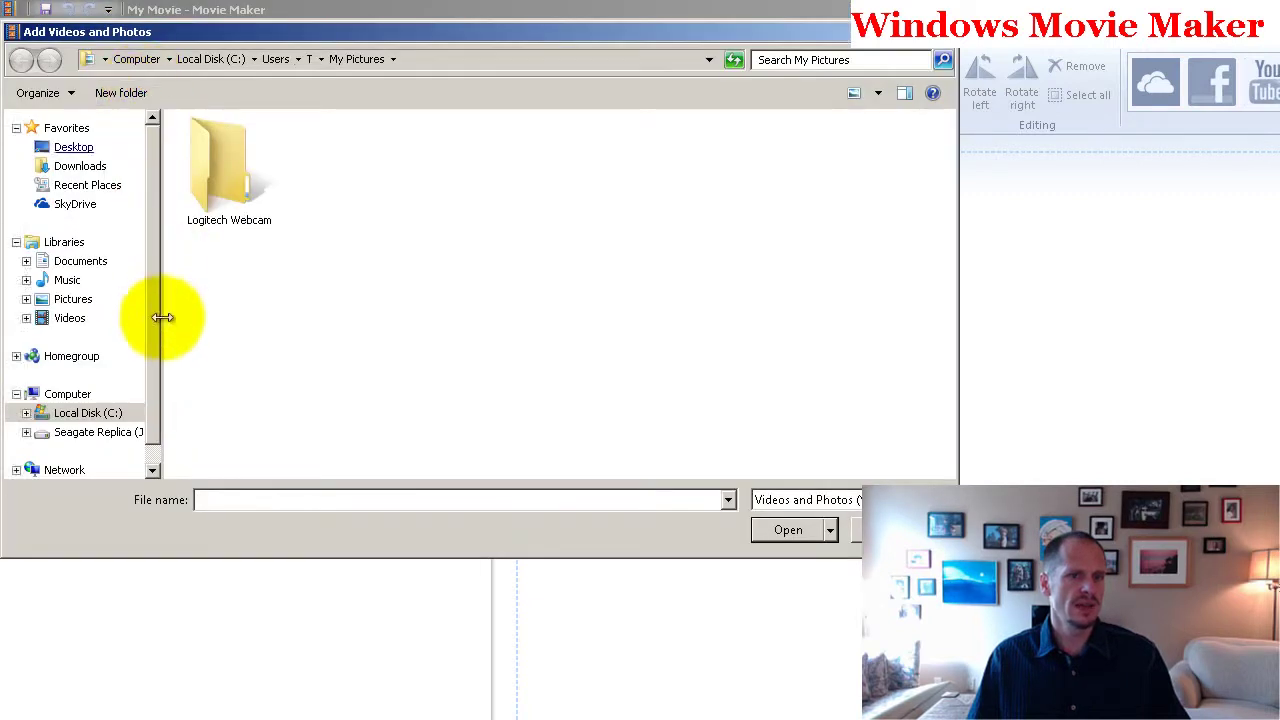
pyautogui.click(80, 302)
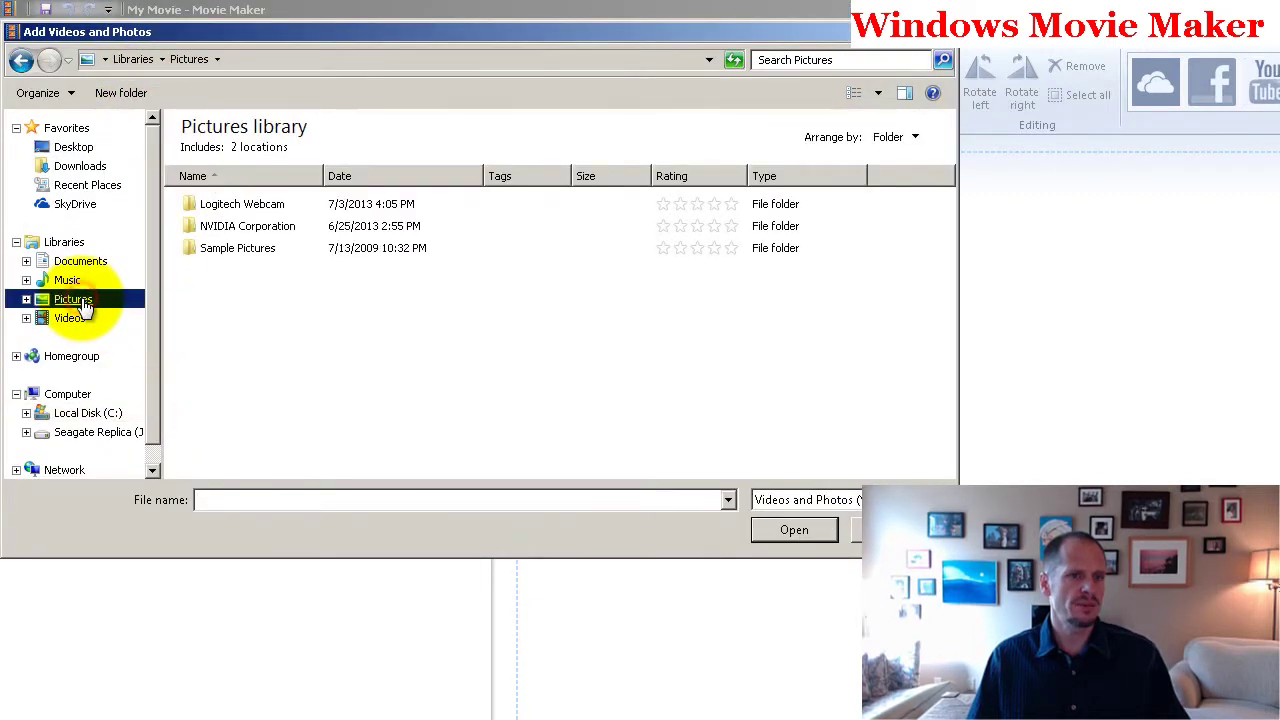
pyautogui.doubleClick(212, 249)
pyautogui.click(236, 254)
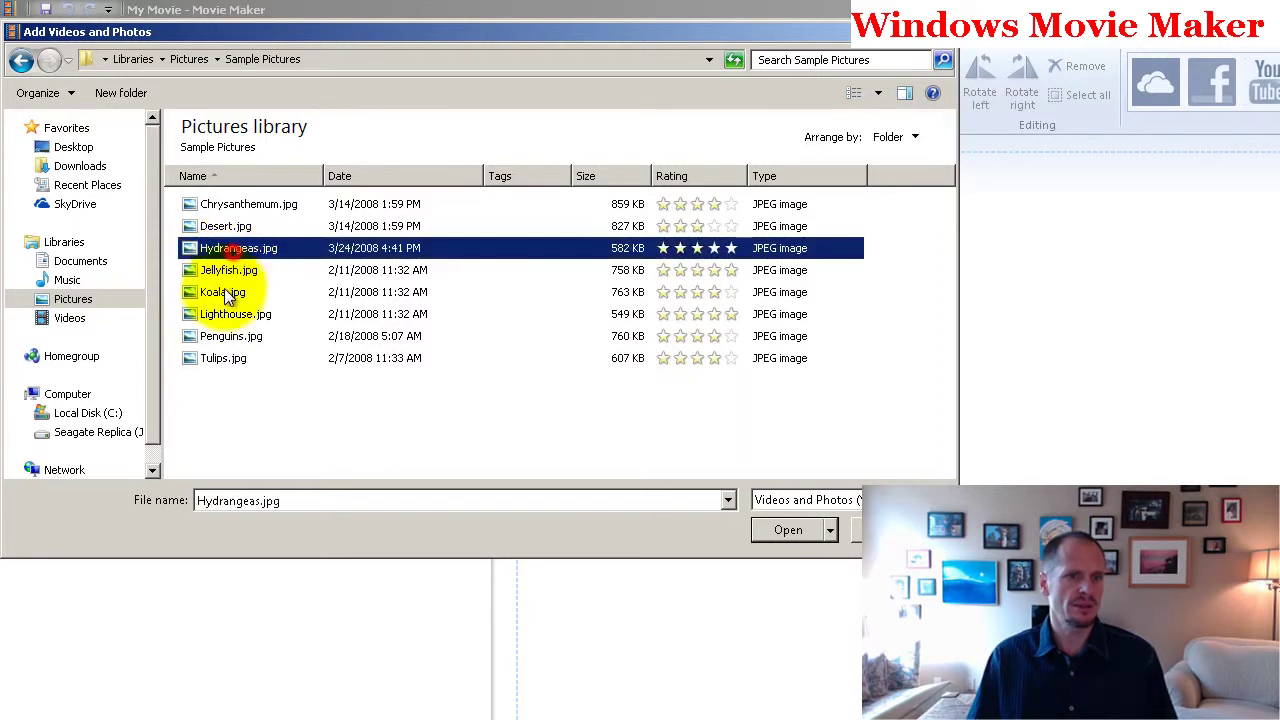
pyautogui.keyDown('shift'); pyautogui.click(222, 292); pyautogui.keyUp('shift')
pyautogui.click(790, 531)
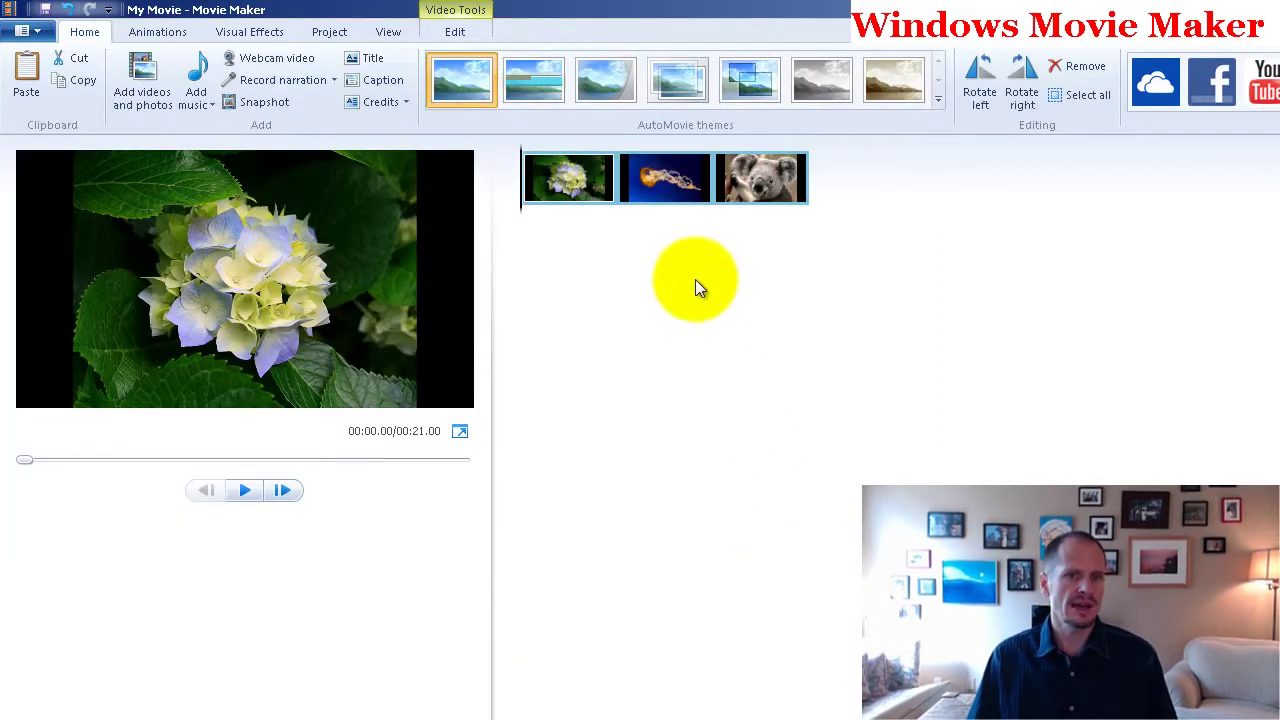
pyautogui.rightClick(581, 185)
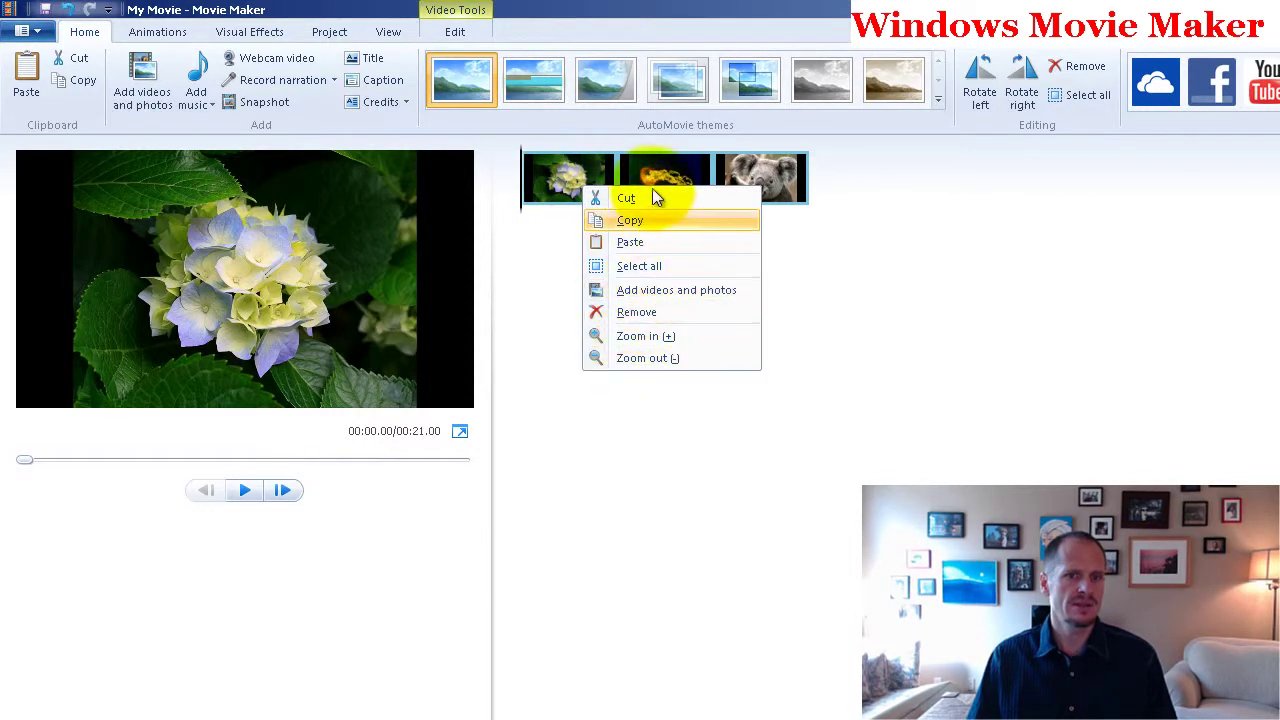
pyautogui.click(564, 164)
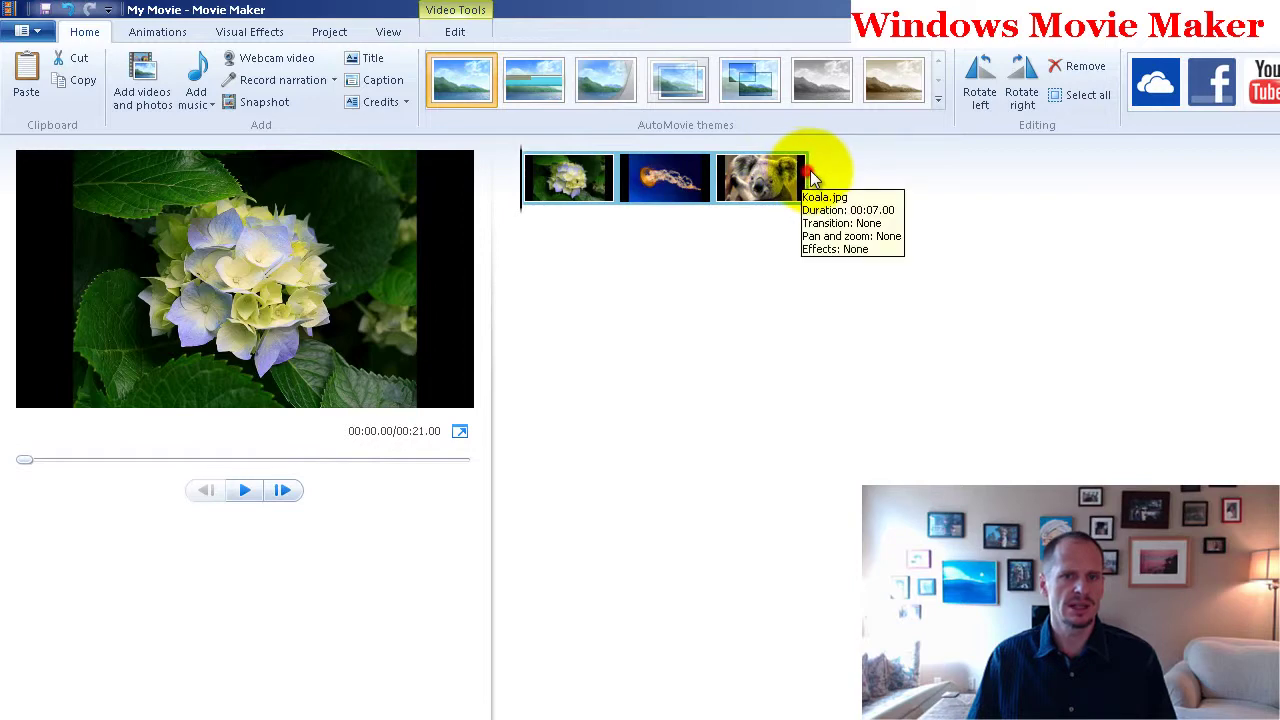
pyautogui.click(668, 184)
pyautogui.click(735, 178)
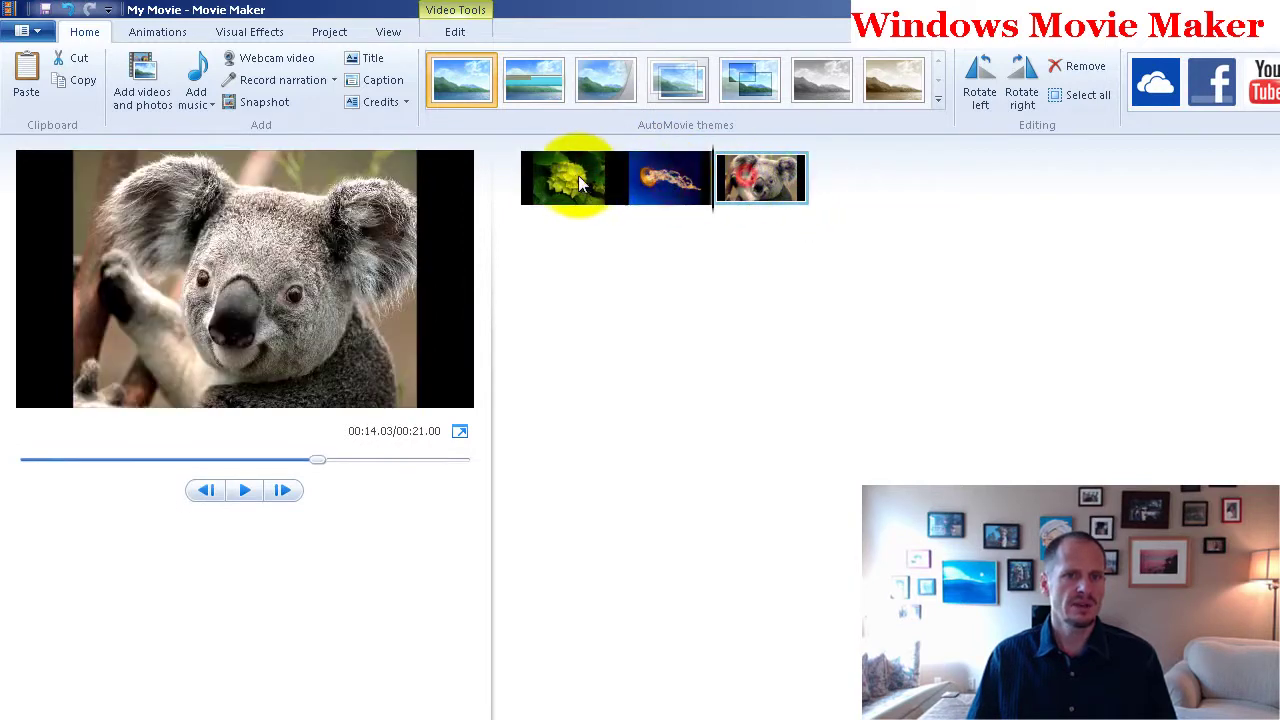
pyautogui.click(578, 175)
pyautogui.click(651, 177)
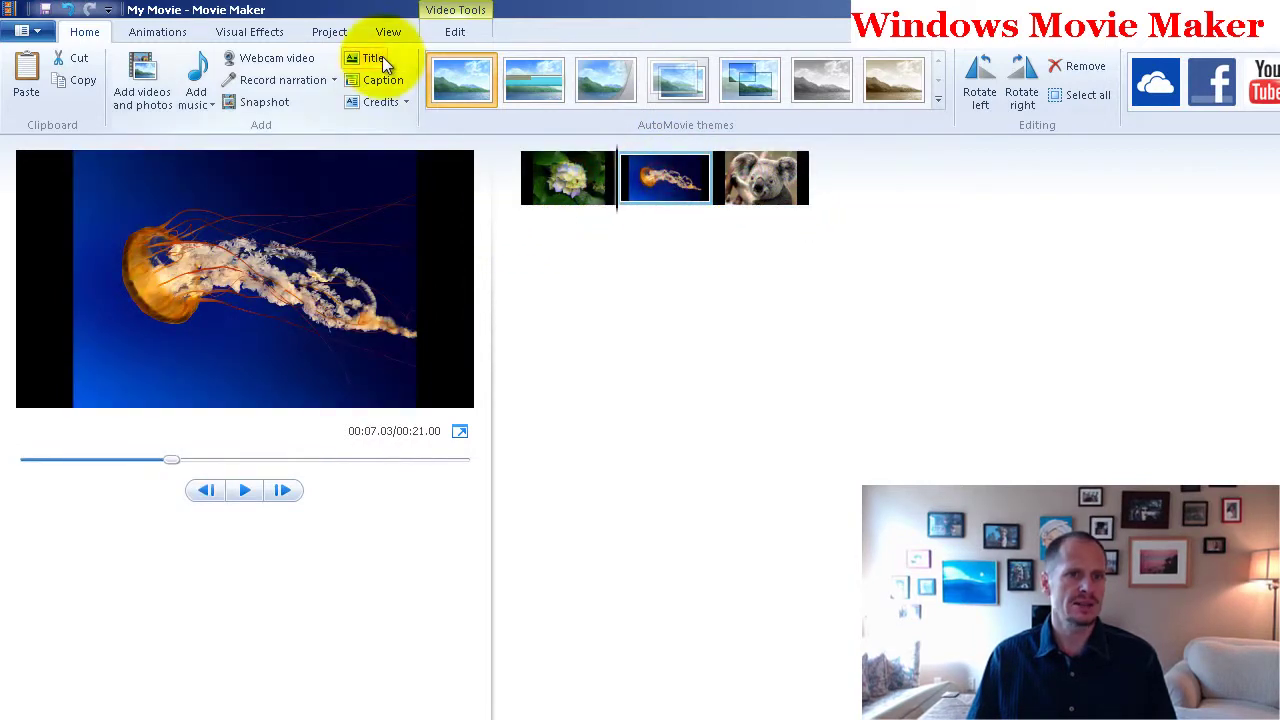
# - Insert a title clip before the hydrangea picture and replace its text with "My Dumb Video"
pyautogui.click(511, 182)
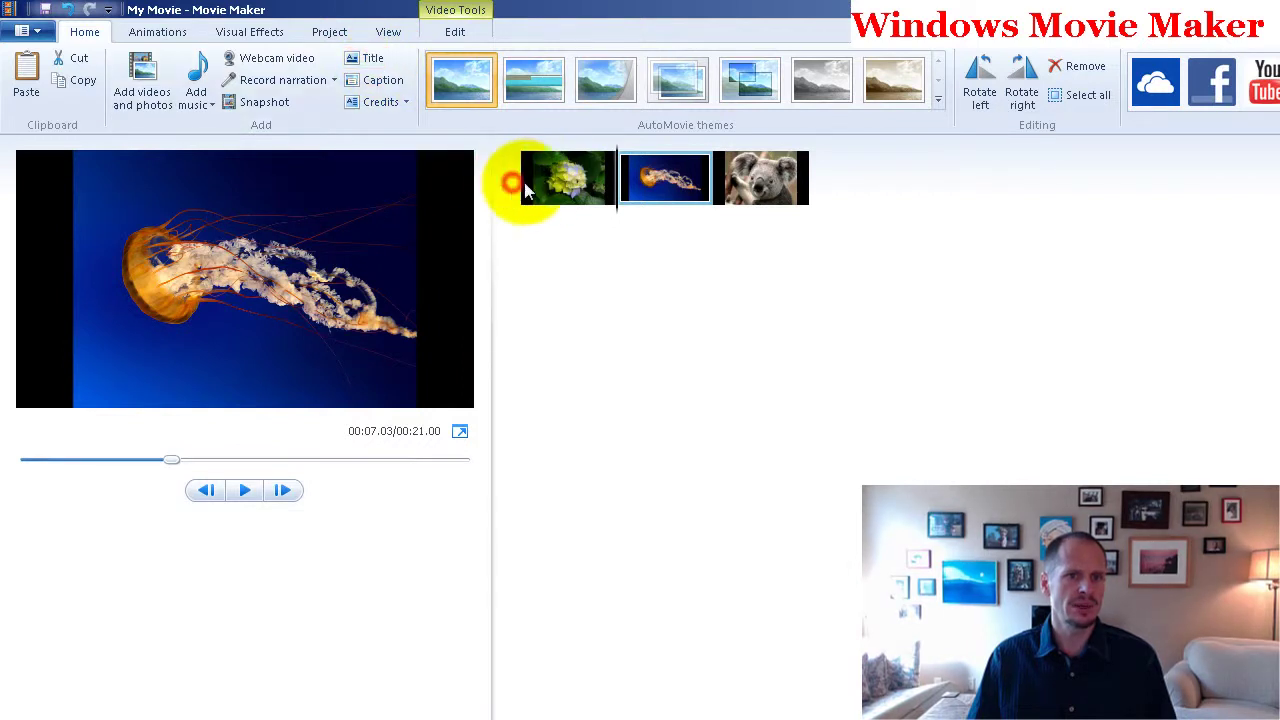
pyautogui.click(518, 183)
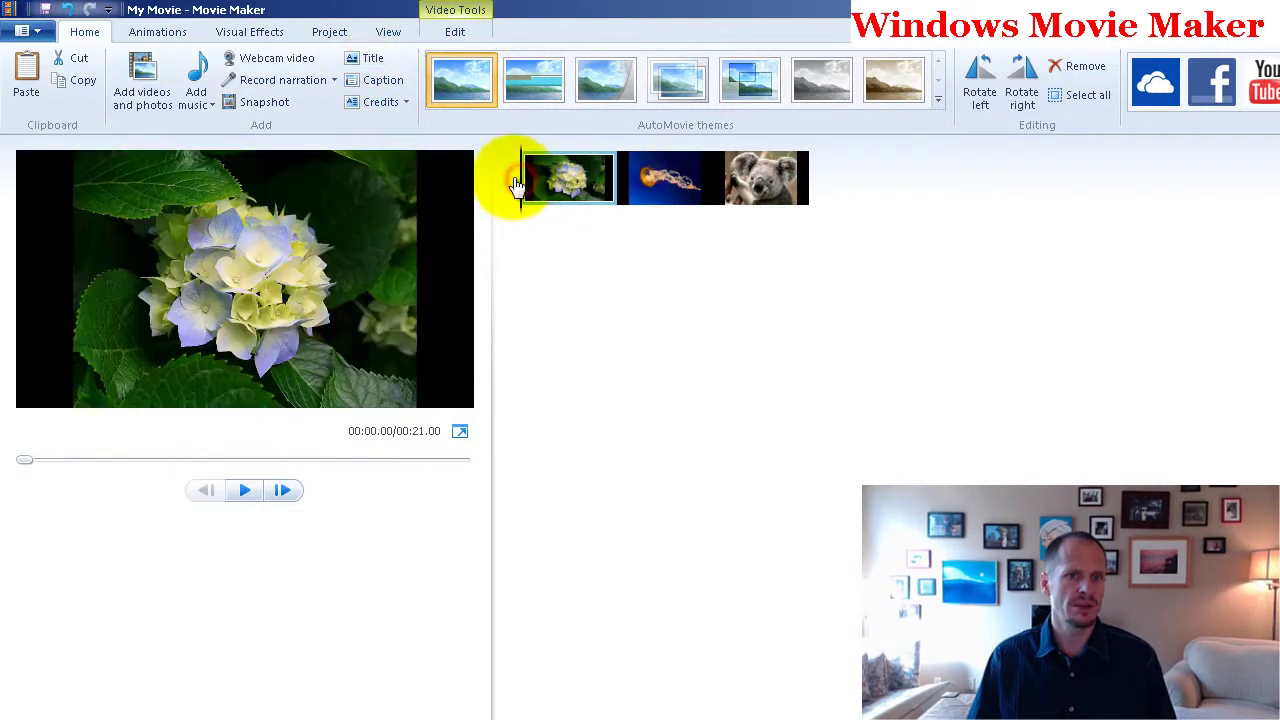
pyautogui.click(371, 59)
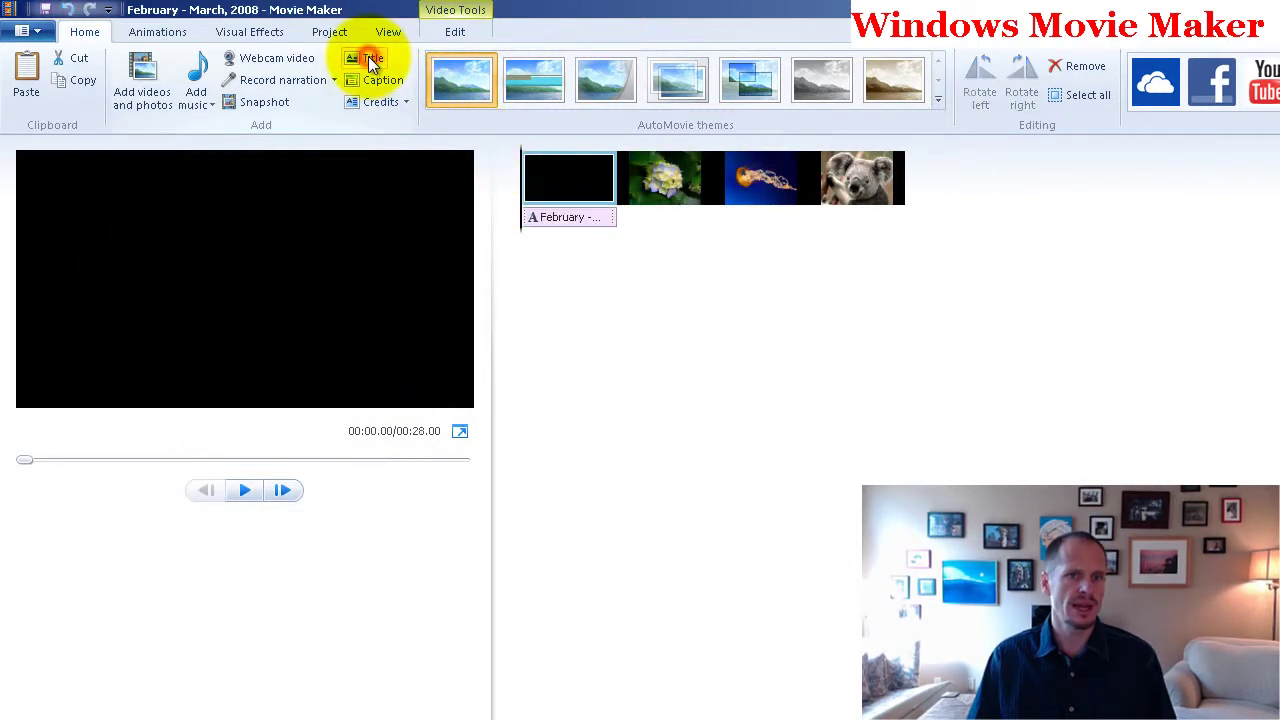
pyautogui.moveTo(290, 330); pyautogui.dragTo(69, 258)
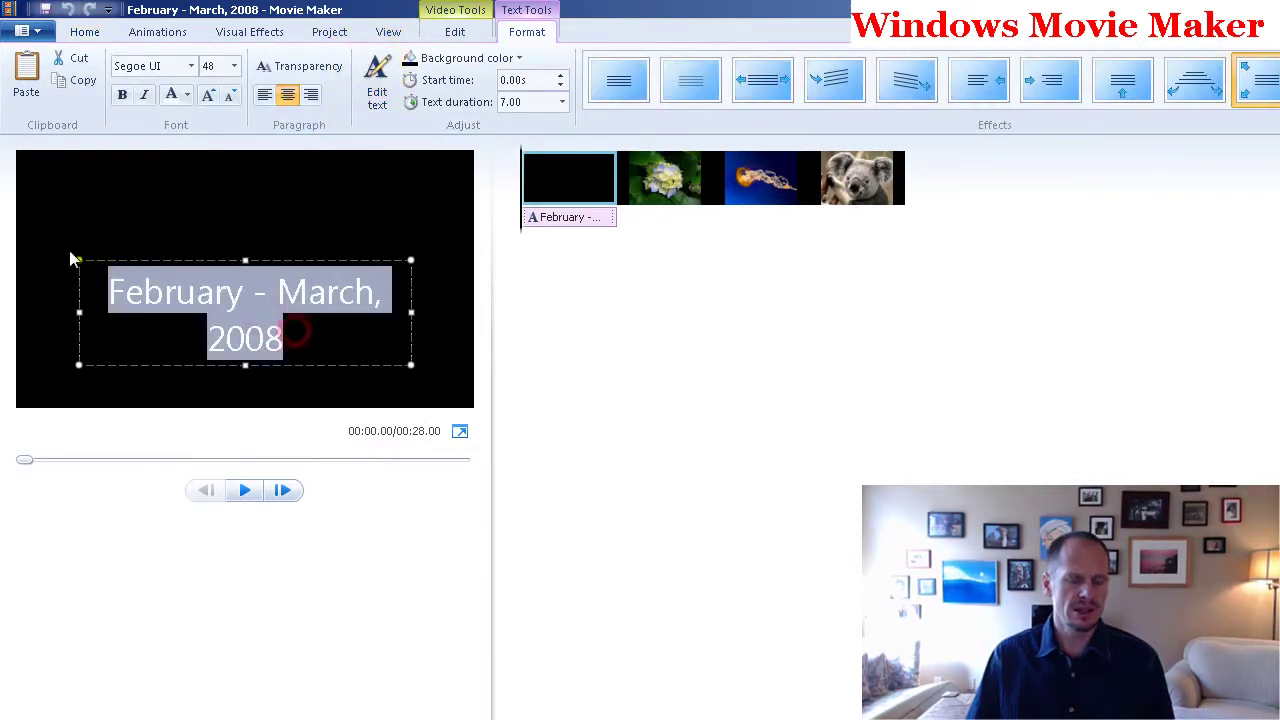
pyautogui.write('My Dumb Vid')
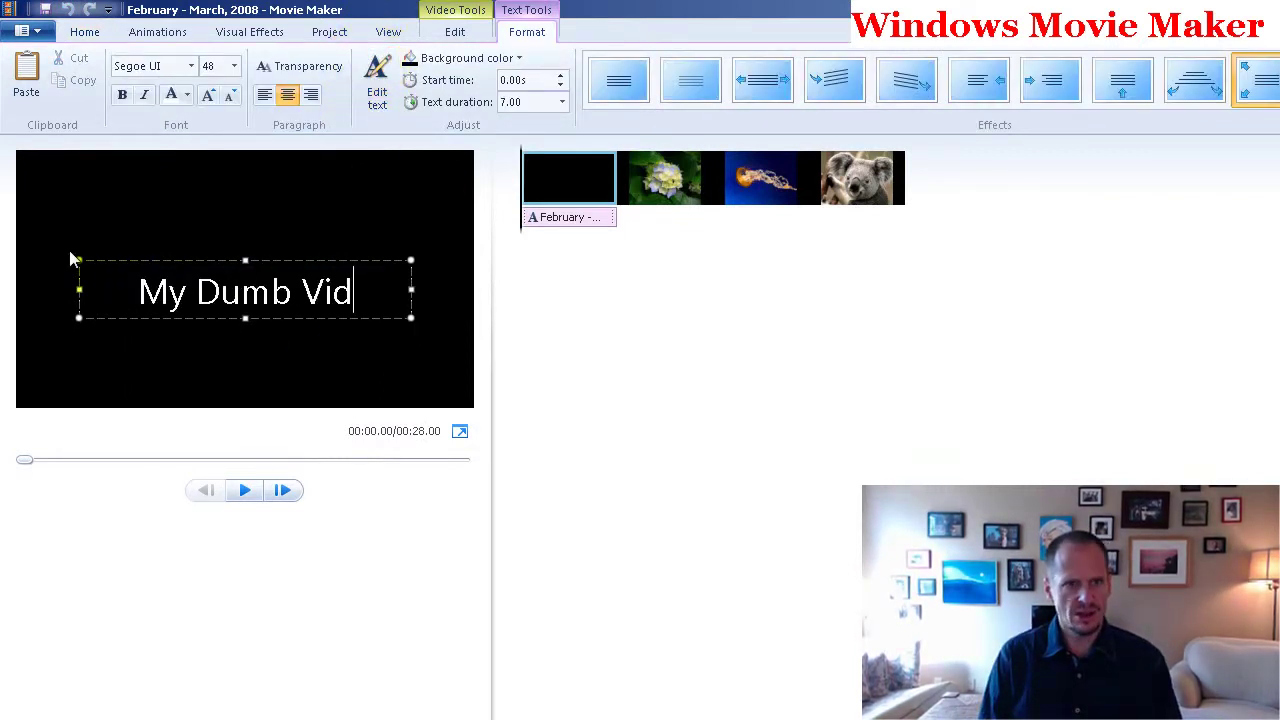
pyautogui.write('eo')
pyautogui.click(633, 285)
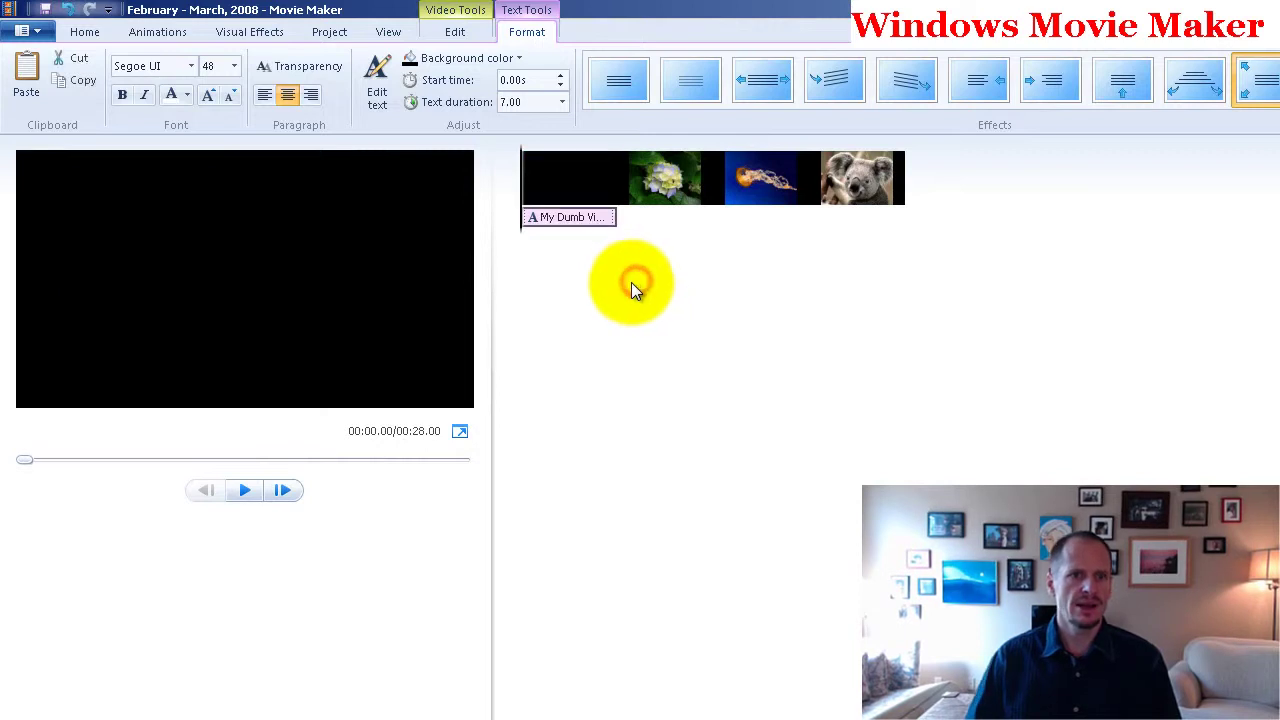
# - Play the movie from the title clip into the hydrangea picture, and pause it there
pyautogui.click(575, 184)
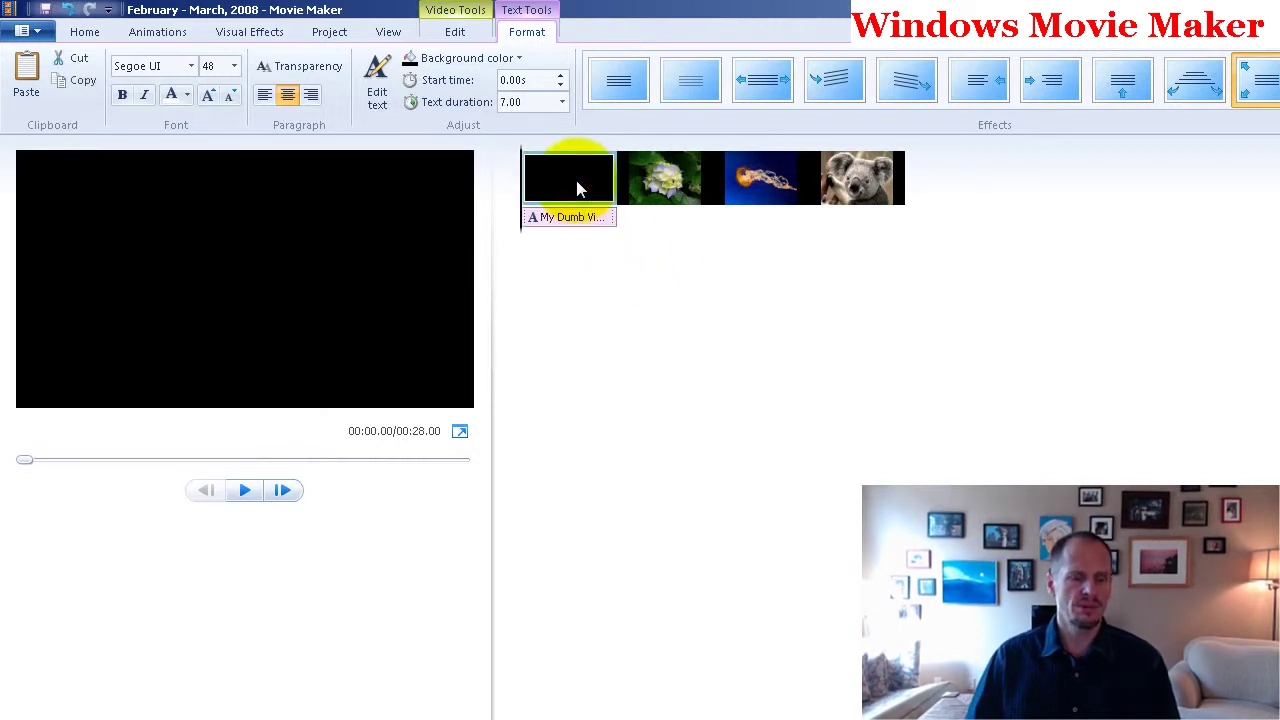
pyautogui.click(246, 493)
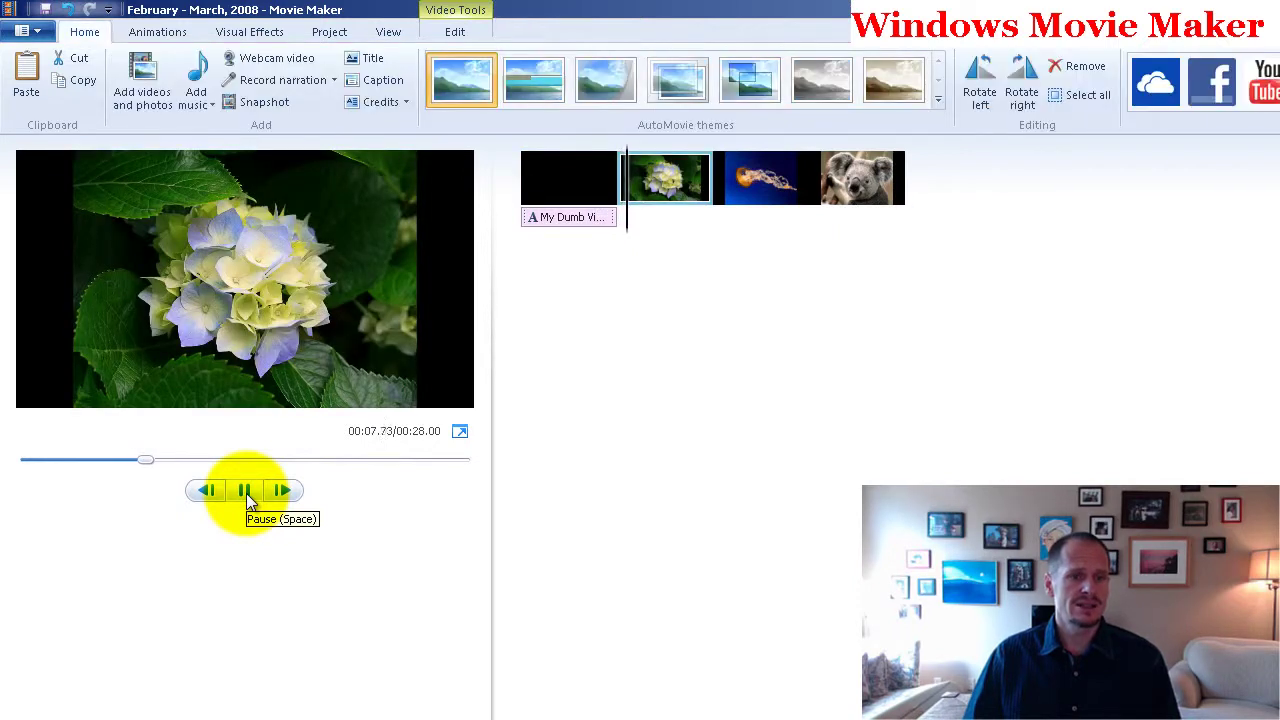
pyautogui.click(246, 491)
# - Set the title clip's duration to 3.00 seconds and play it back from the start of the movie
pyautogui.click(573, 183)
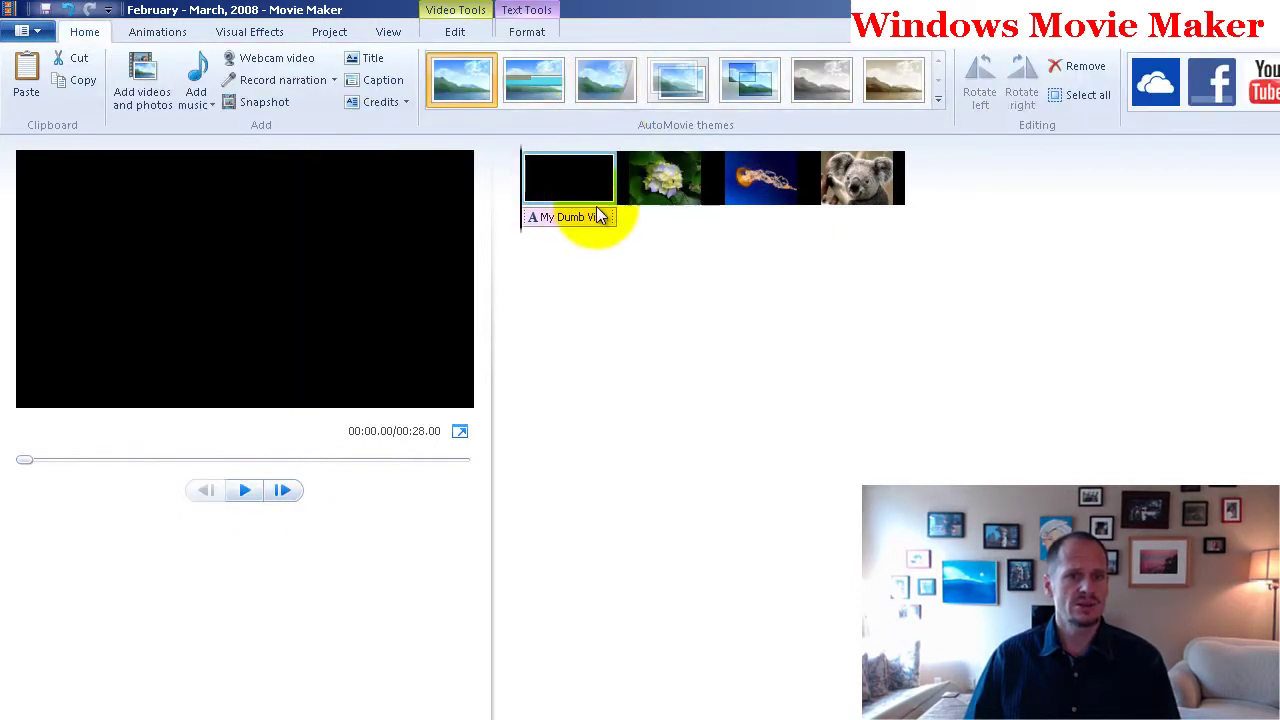
pyautogui.rightClick(609, 188)
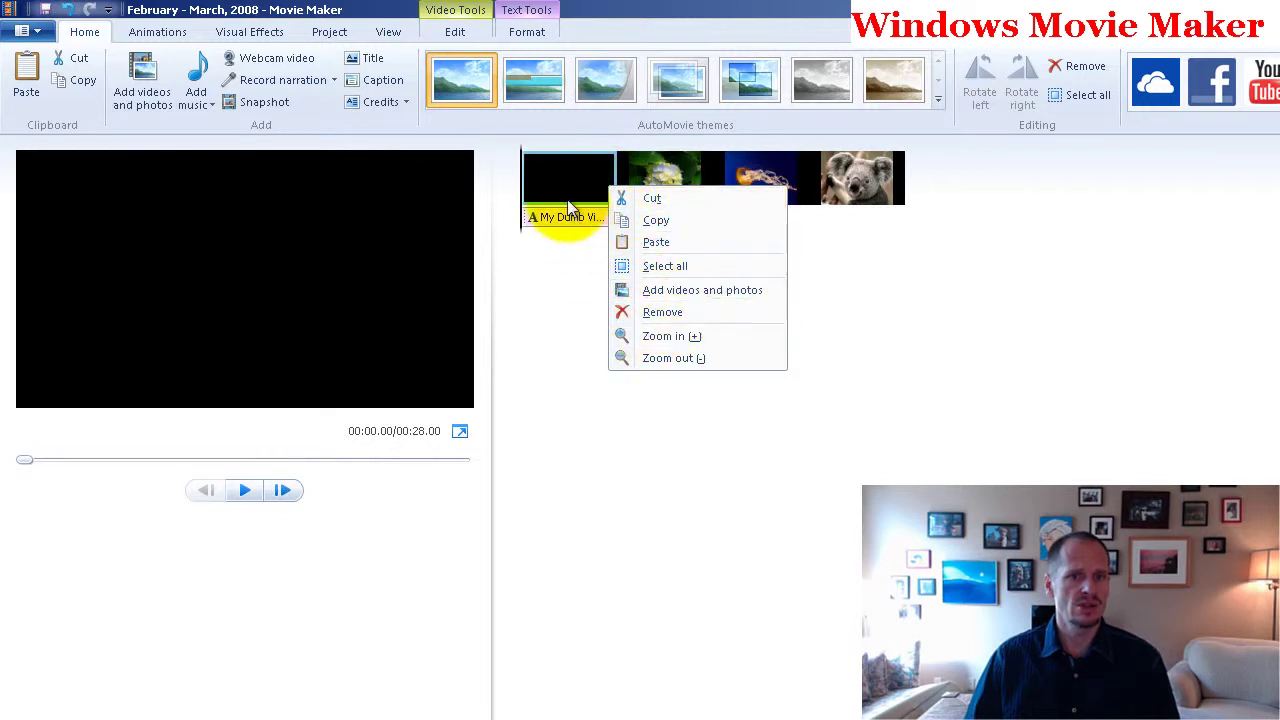
pyautogui.click(566, 177)
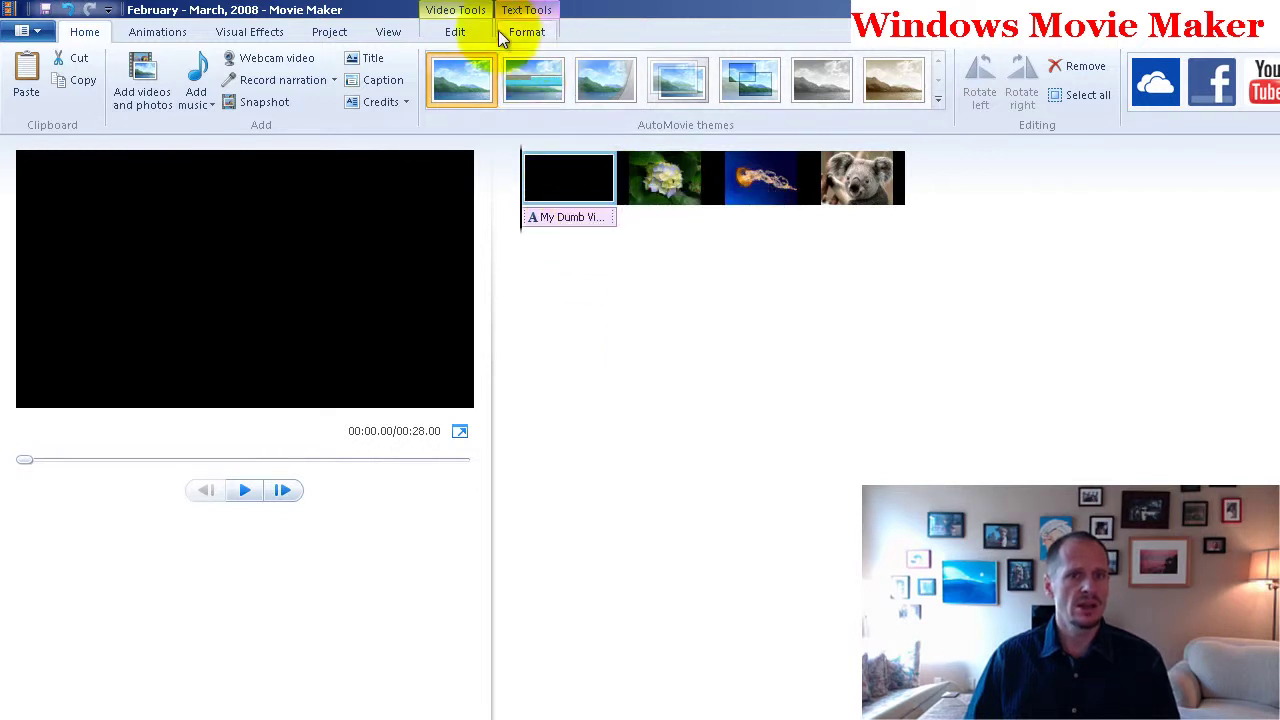
pyautogui.click(460, 33)
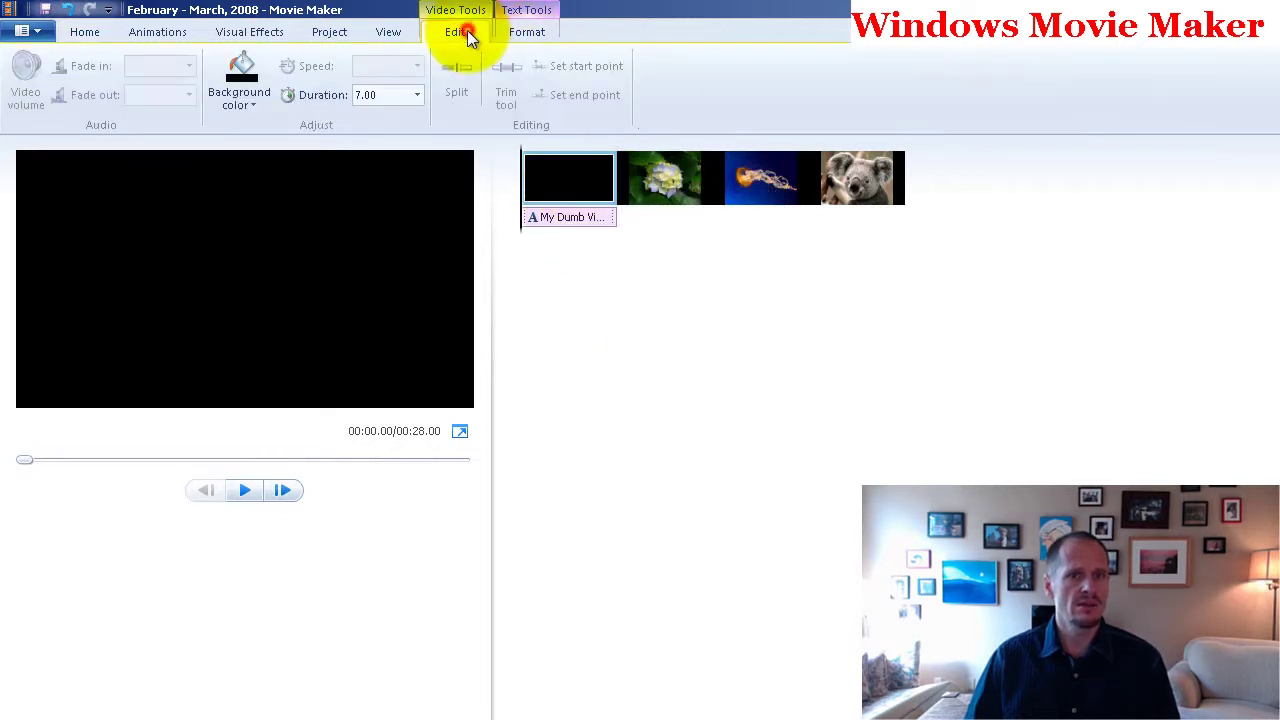
pyautogui.click(416, 96)
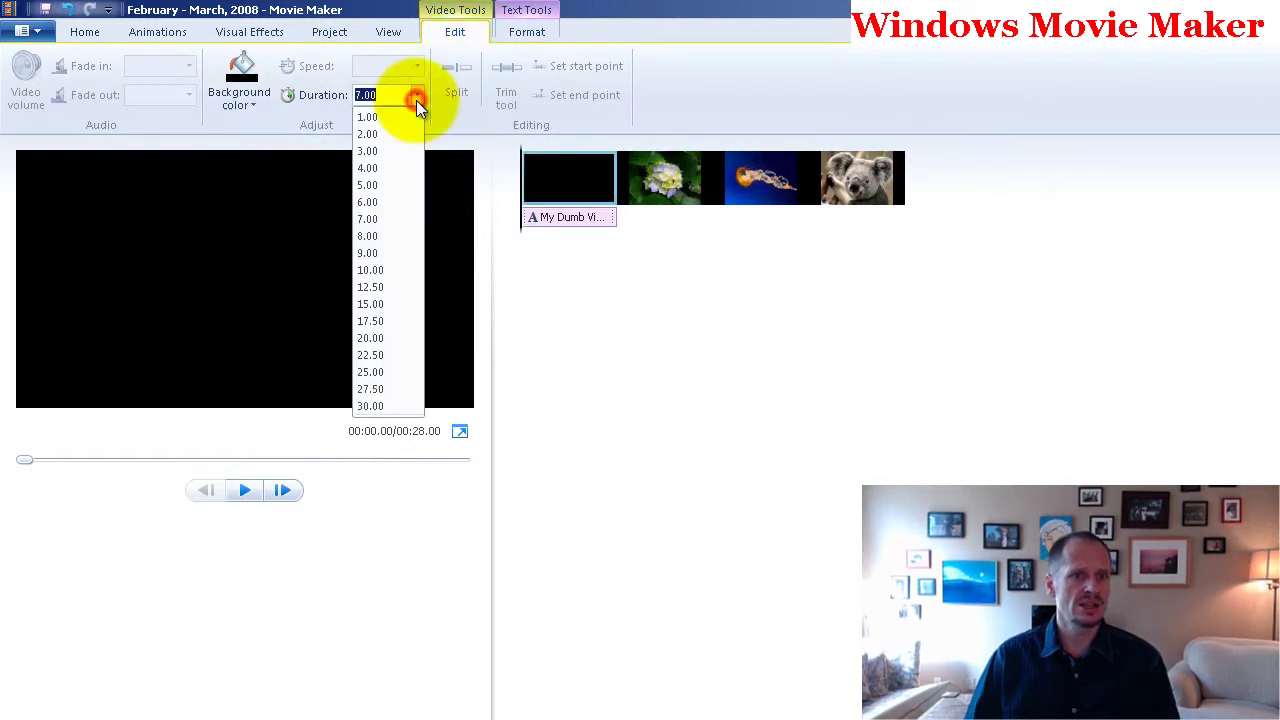
pyautogui.click(404, 155)
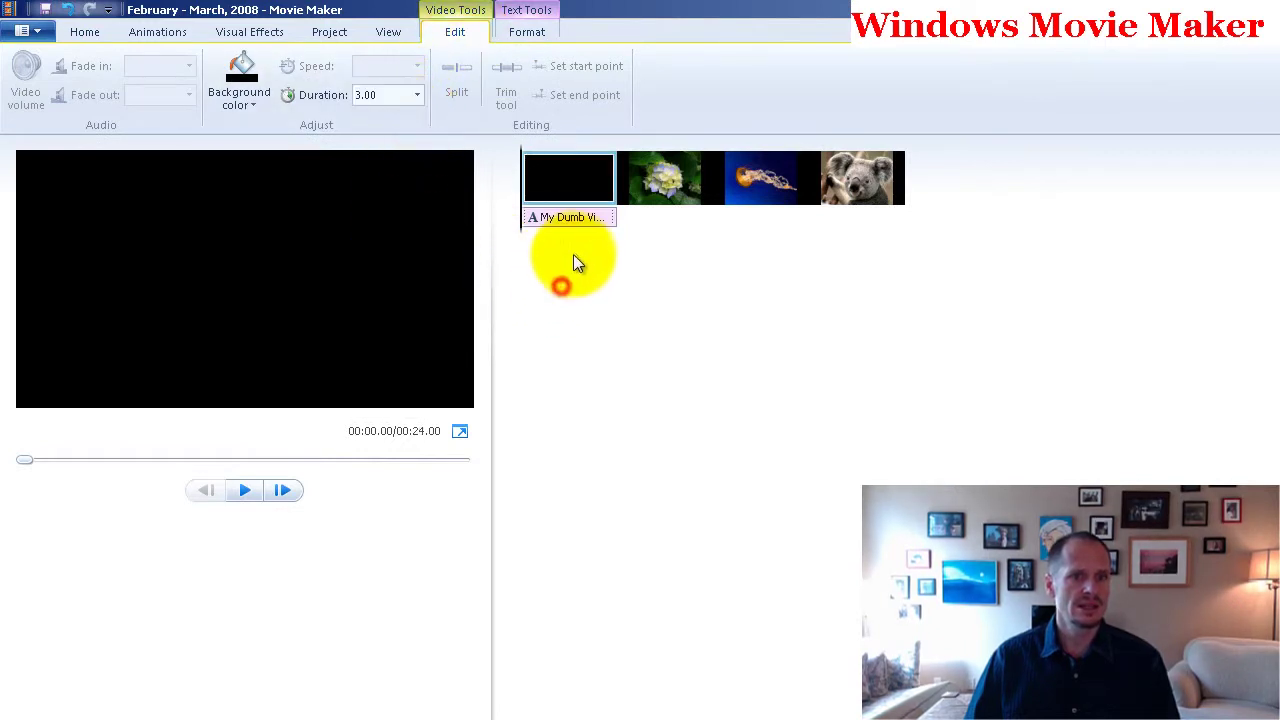
pyautogui.click(250, 490)
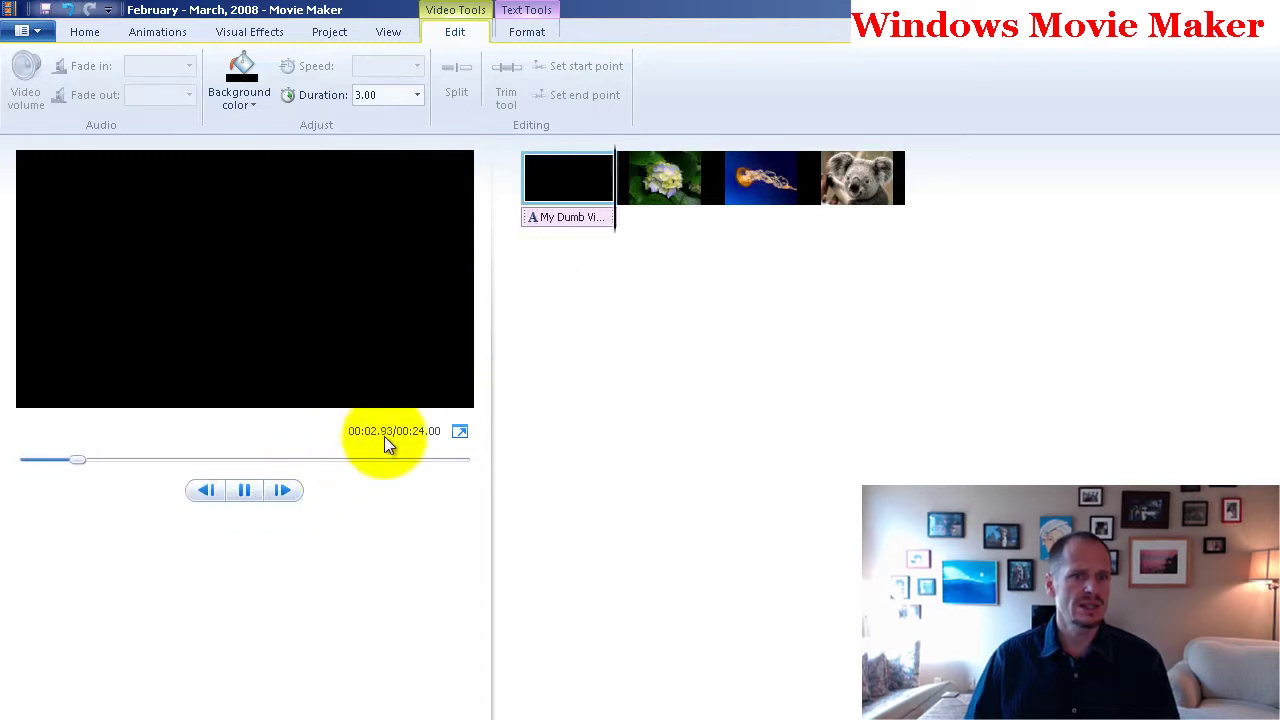
# - Look over the available transitions and the points between the hydrangea, jellyfish and koala clips where they apply
pyautogui.click(654, 183)
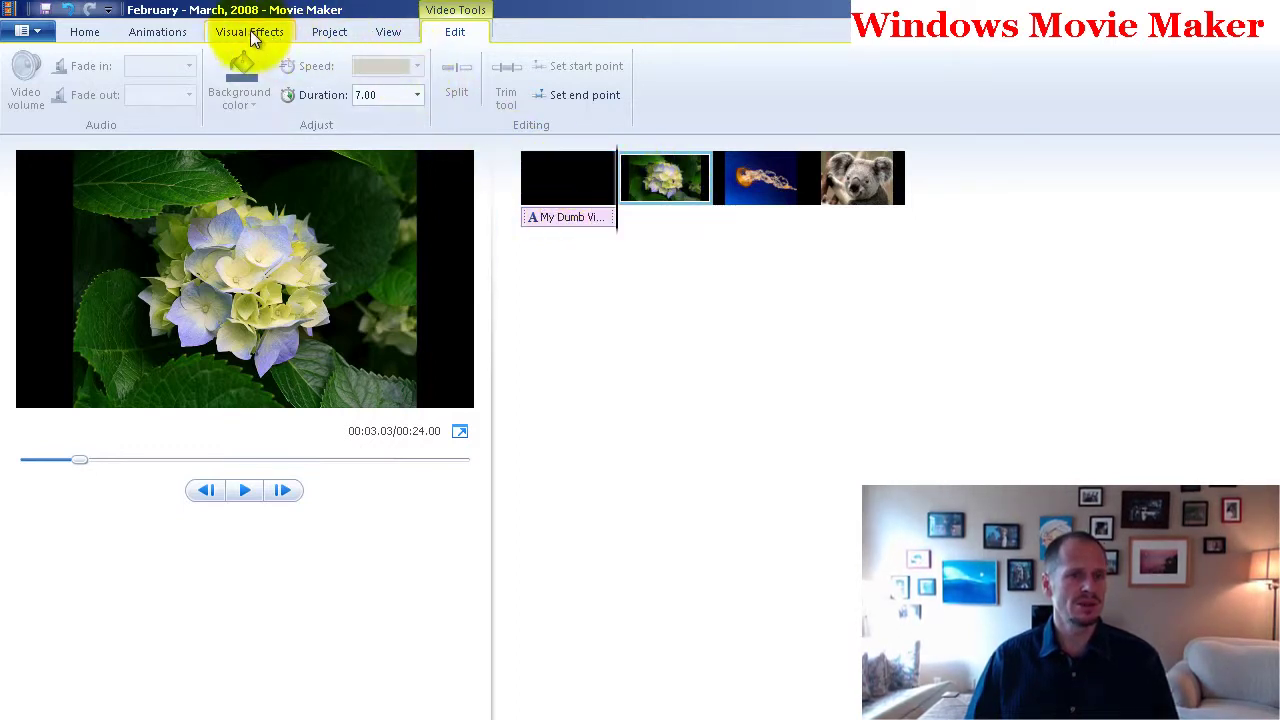
pyautogui.click(158, 32)
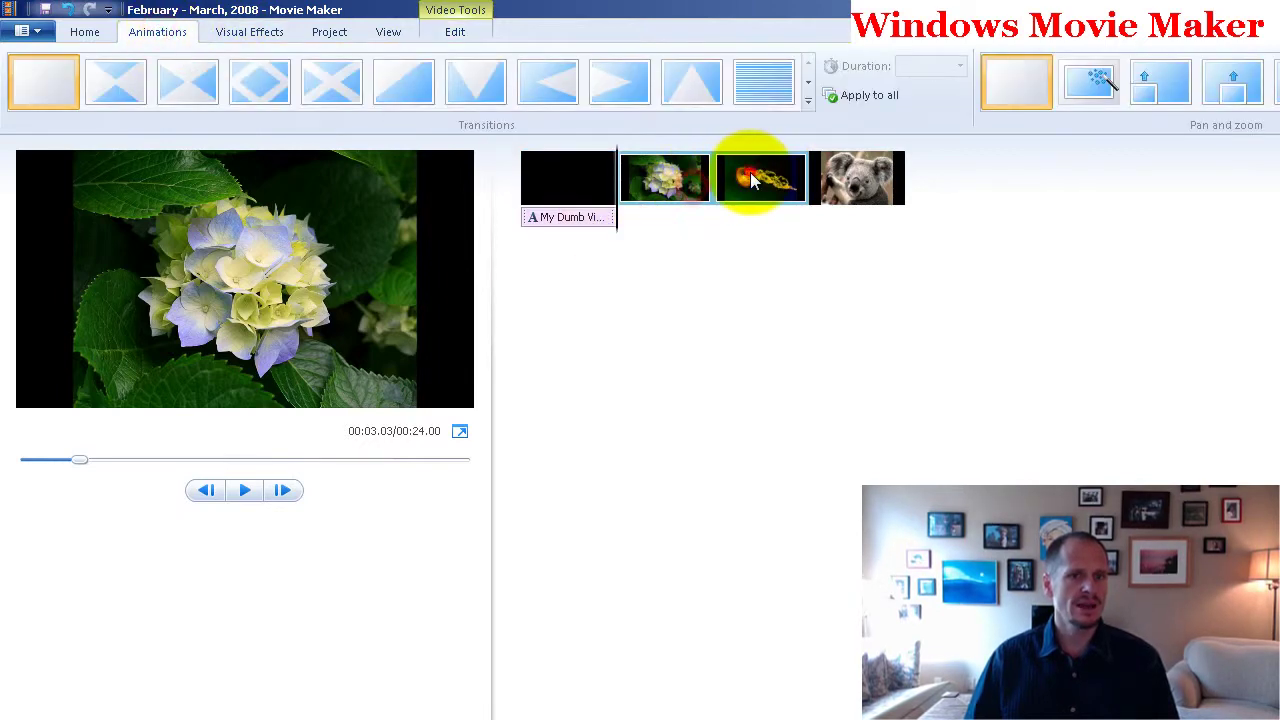
pyautogui.click(604, 177)
pyautogui.click(766, 172)
pyautogui.click(858, 177)
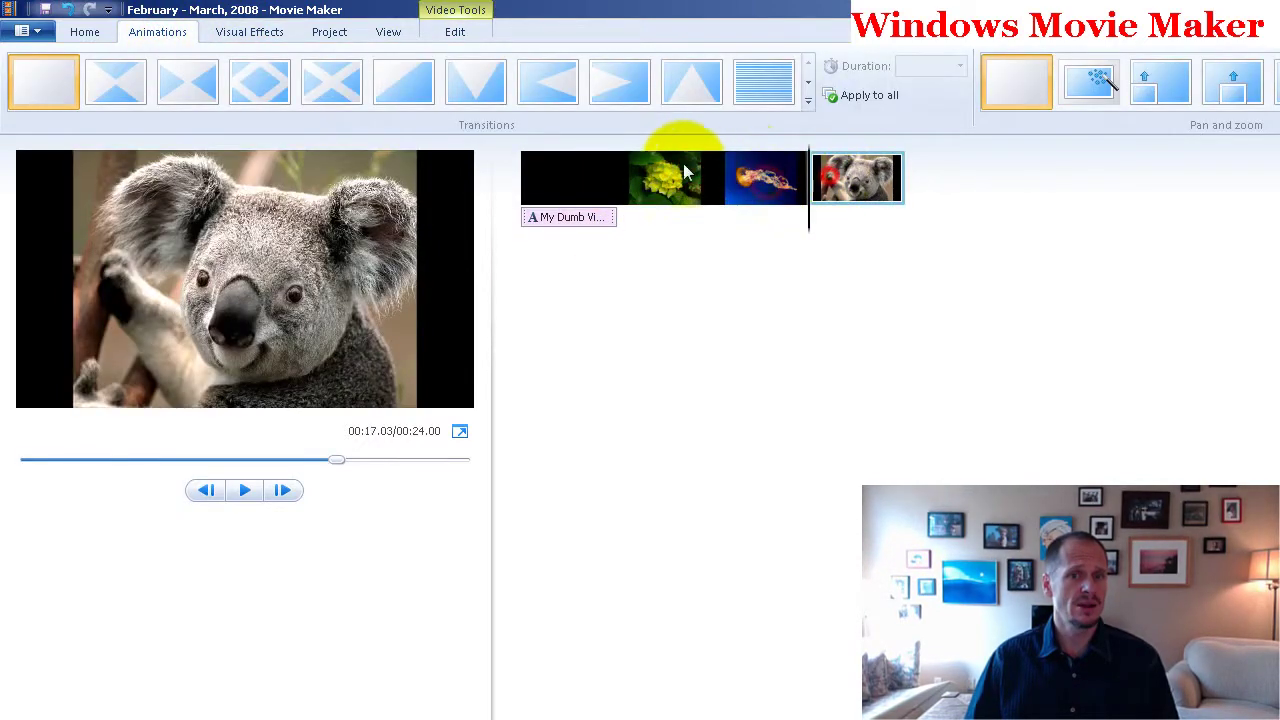
pyautogui.click(600, 177)
pyautogui.click(790, 178)
pyautogui.click(856, 178)
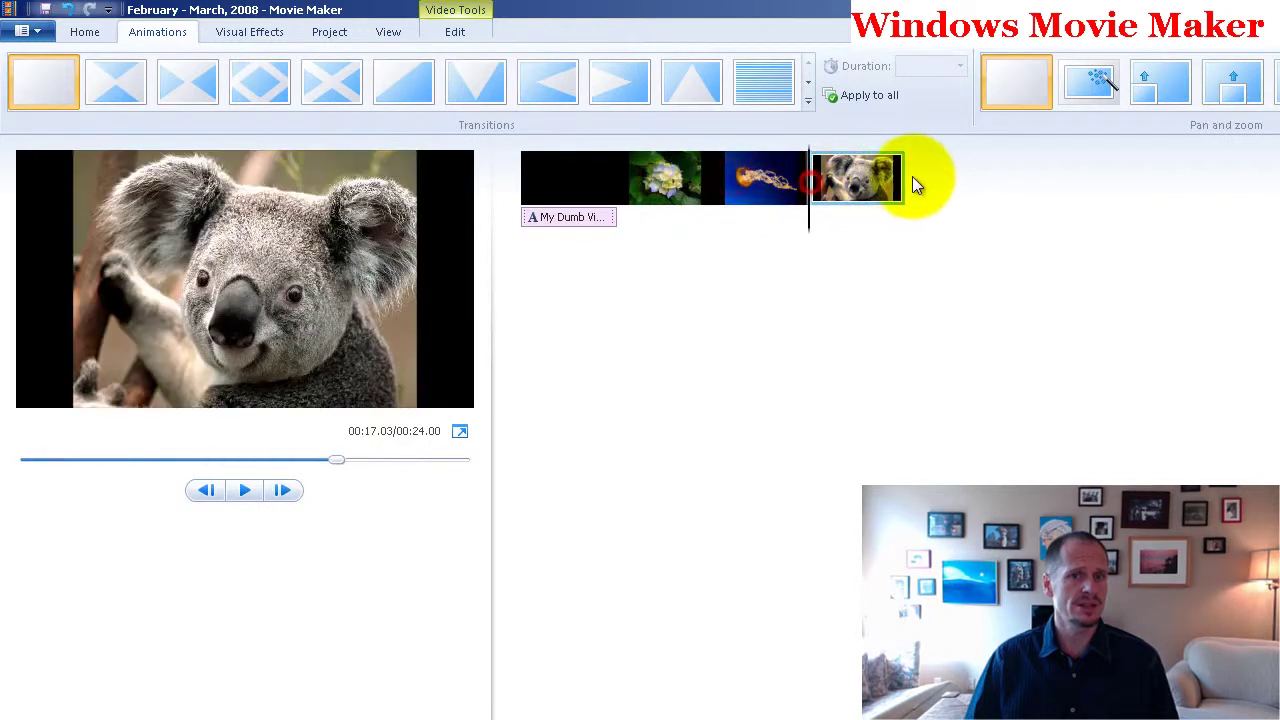
pyautogui.click(900, 181)
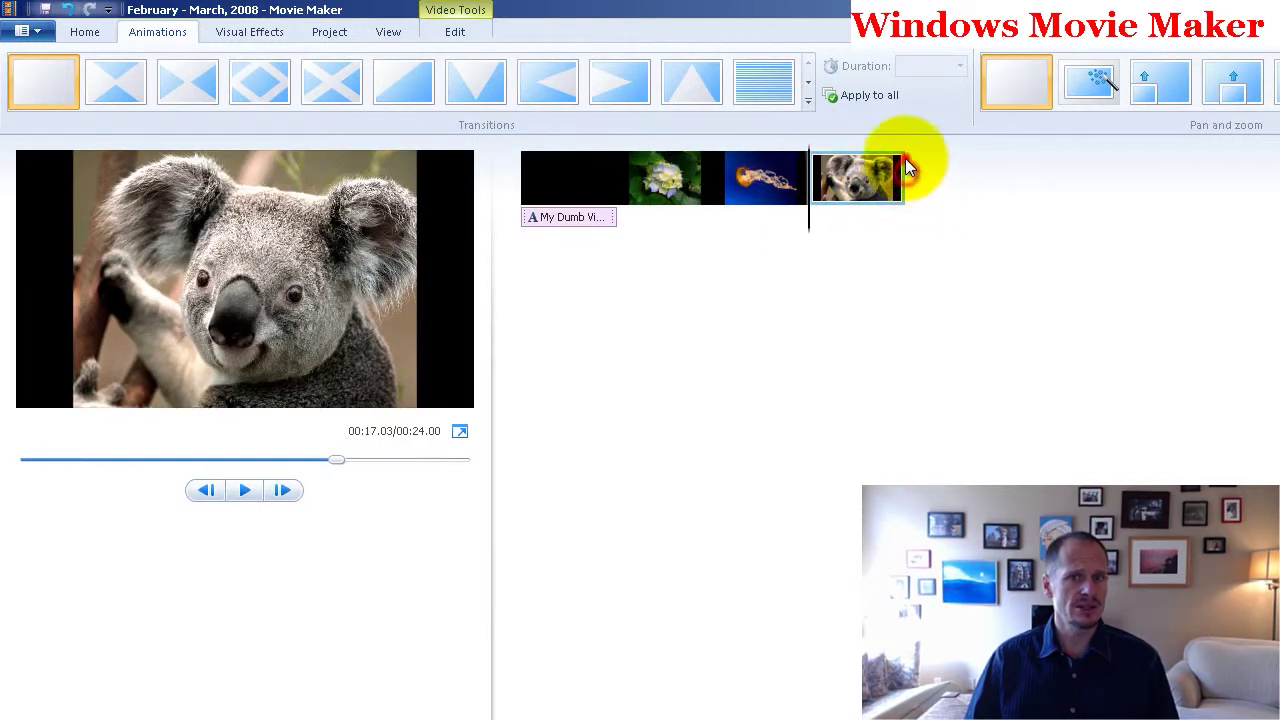
# - Add a credits clip at the end of the movie, after the koala picture
pyautogui.click(806, 222)
pyautogui.click(990, 218)
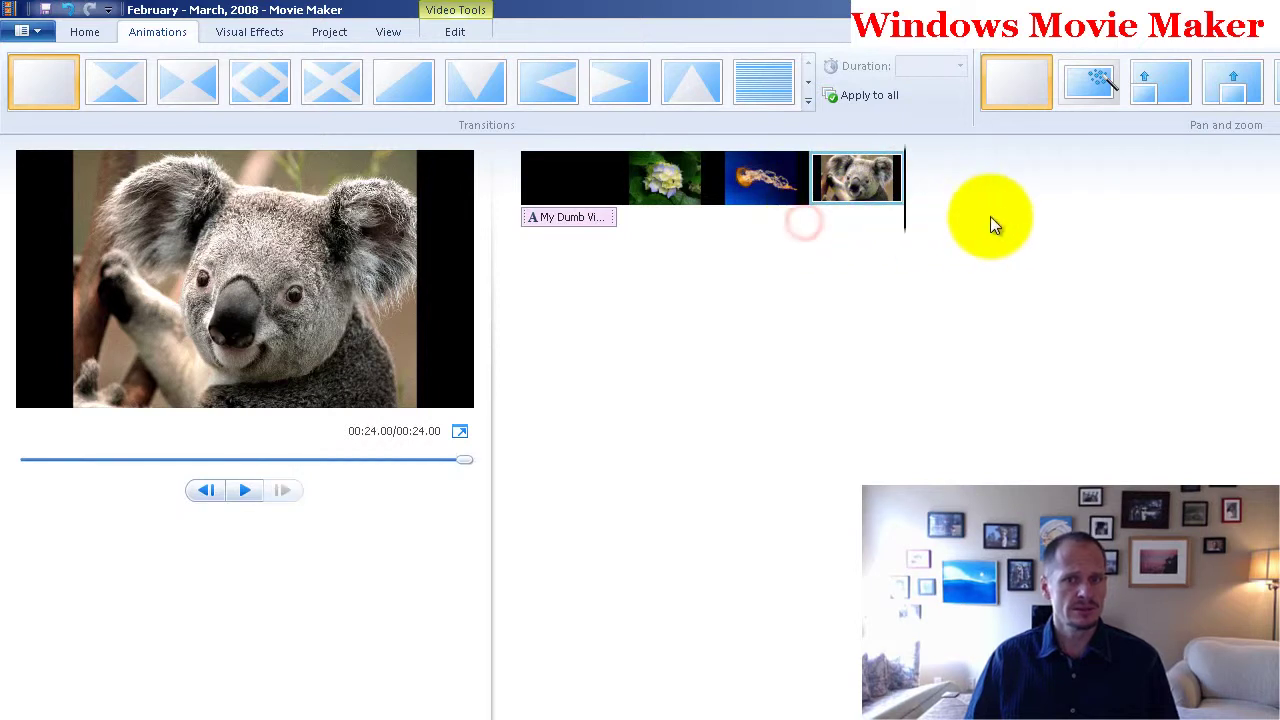
pyautogui.click(105, 34)
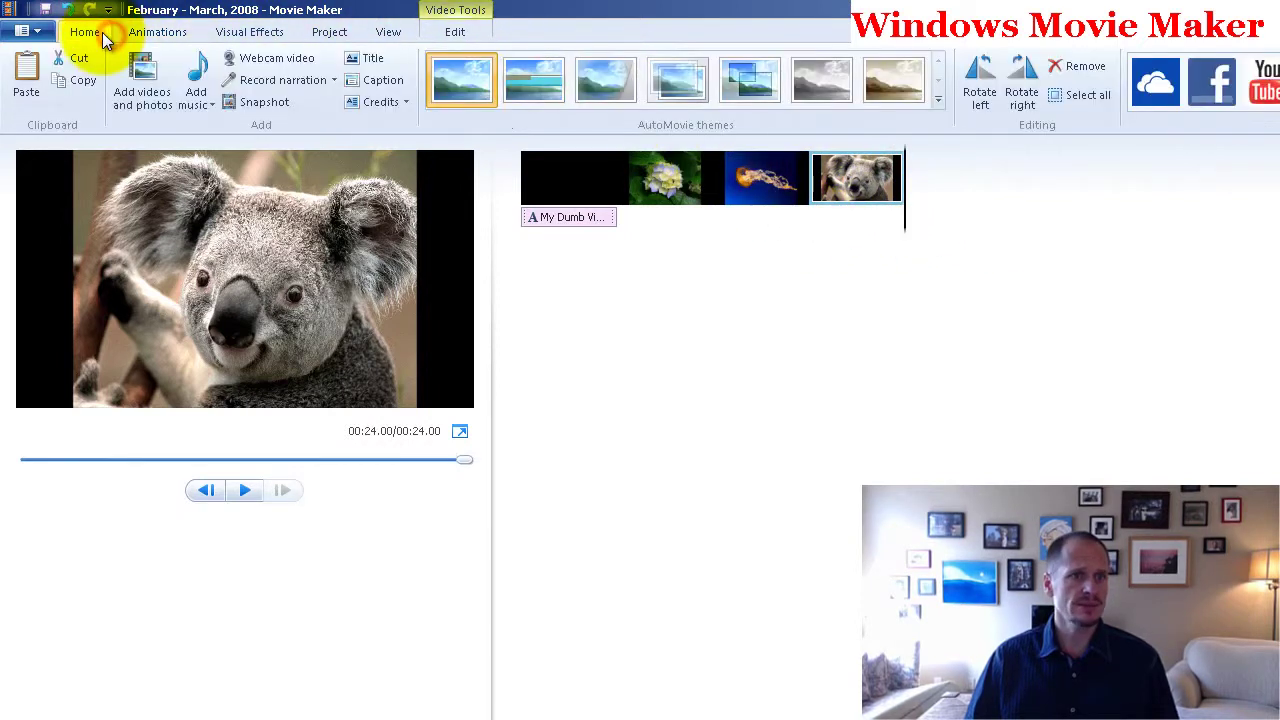
pyautogui.click(405, 103)
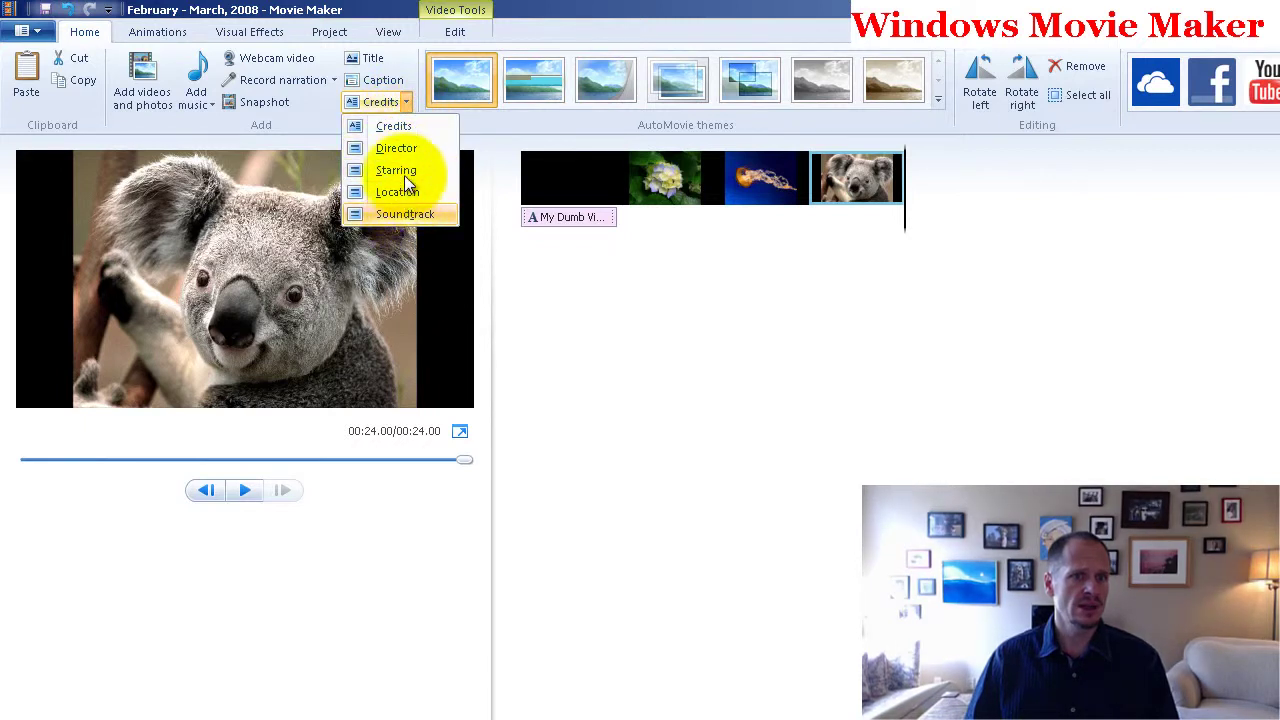
pyautogui.click(374, 126)
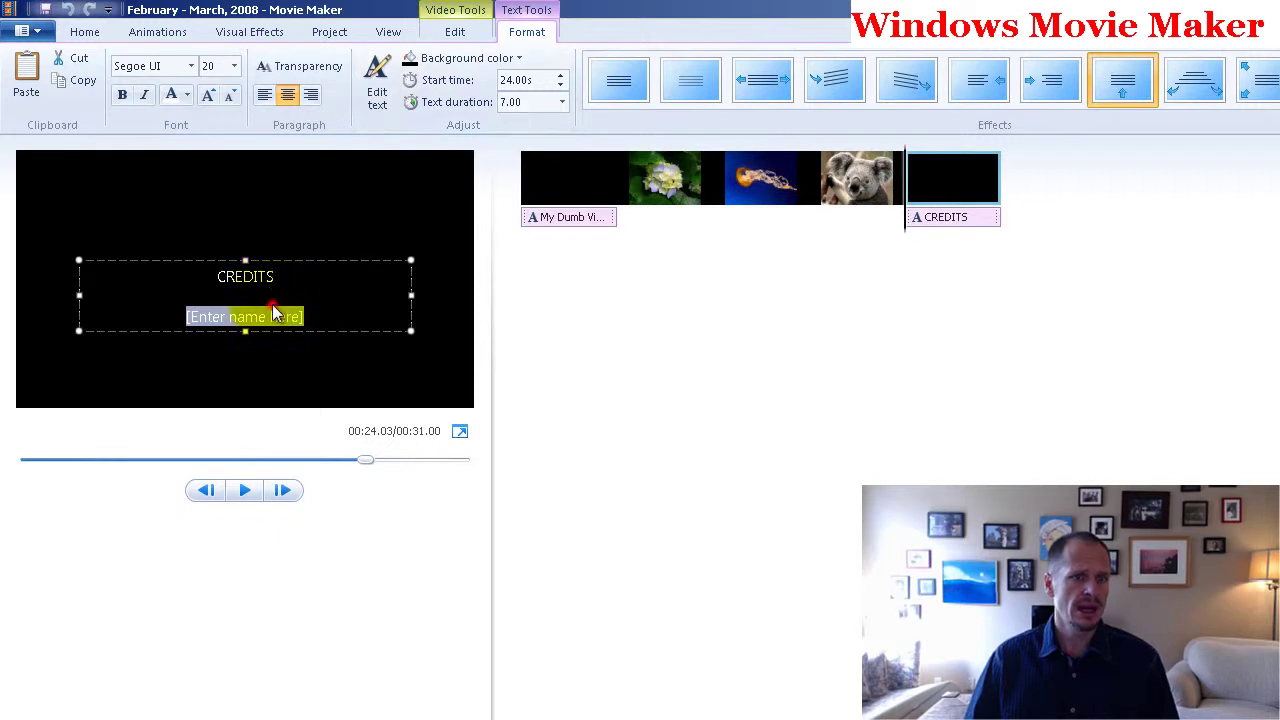
# - Replace the credits clip's placeholder name with four lines, Director, Actor, Producer and Music, each followed by the person's first name
pyautogui.click(313, 312)
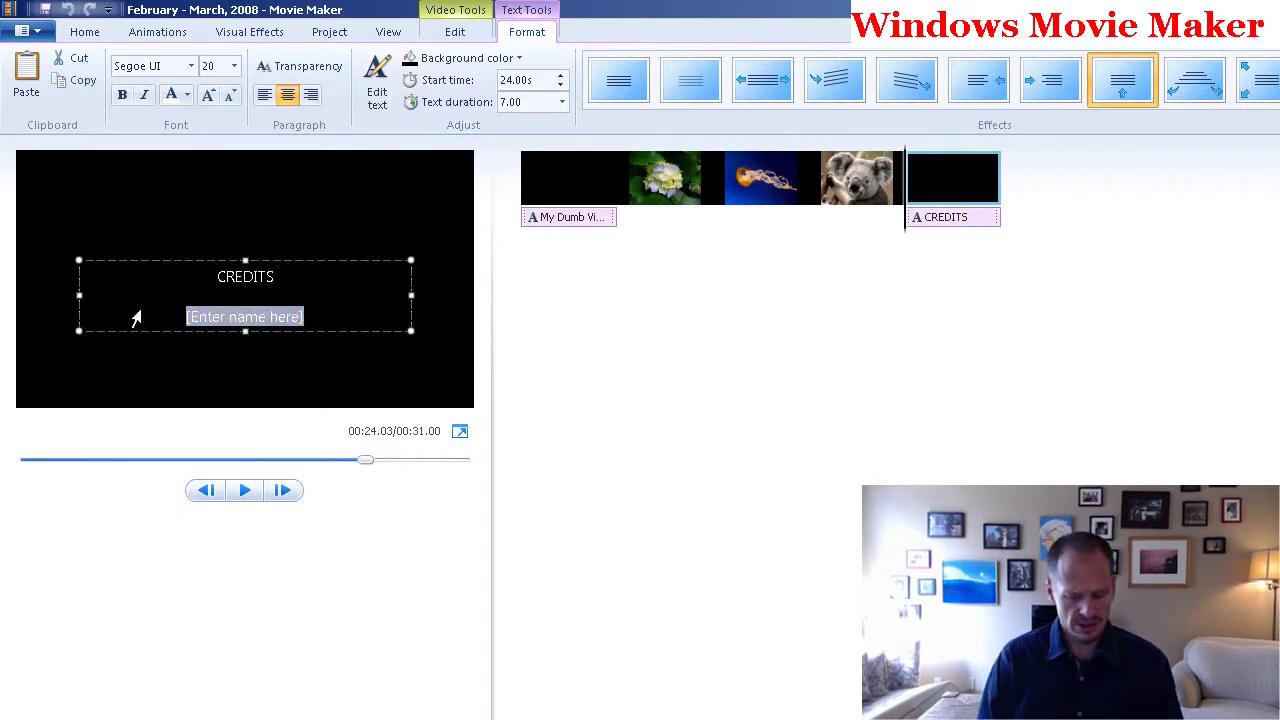
pyautogui.write('Director Tod')
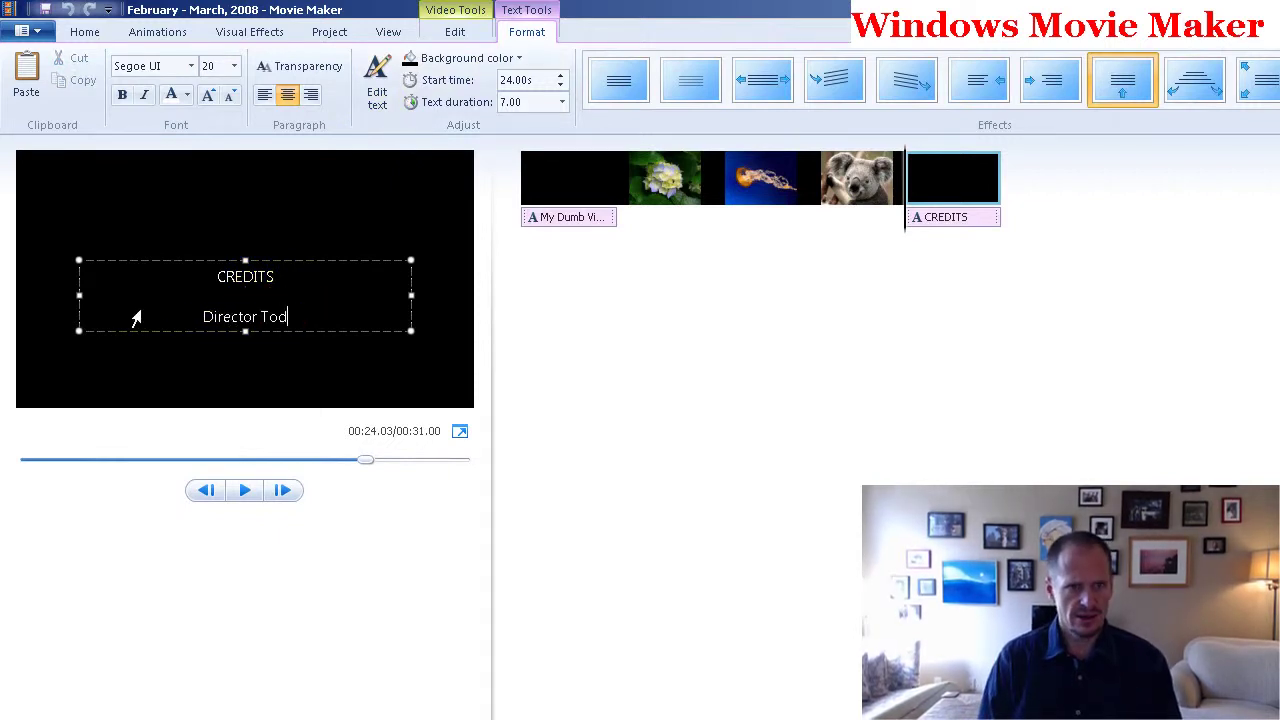
pyautogui.write('d')
pyautogui.press('Return')
pyautogui.write('Actor T')
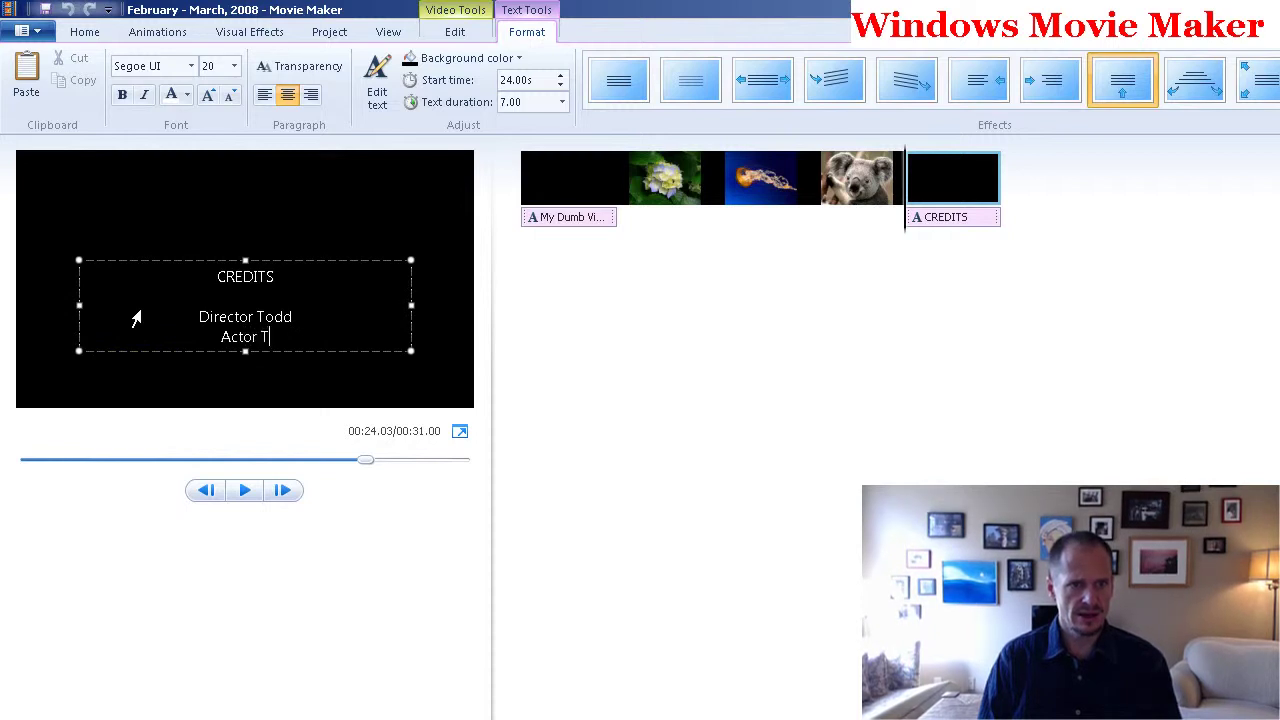
pyautogui.write('odd')
pyautogui.press('Return')
pyautogui.write('P')
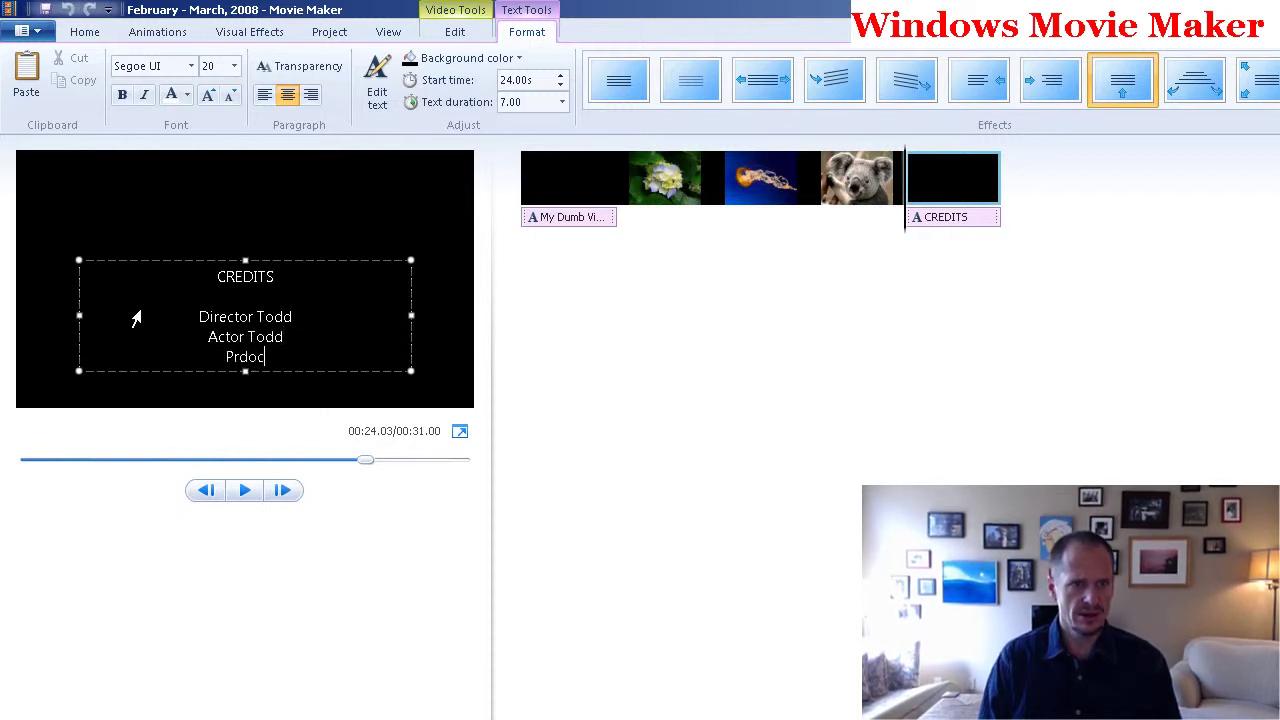
pyautogui.write('roducer Todd')
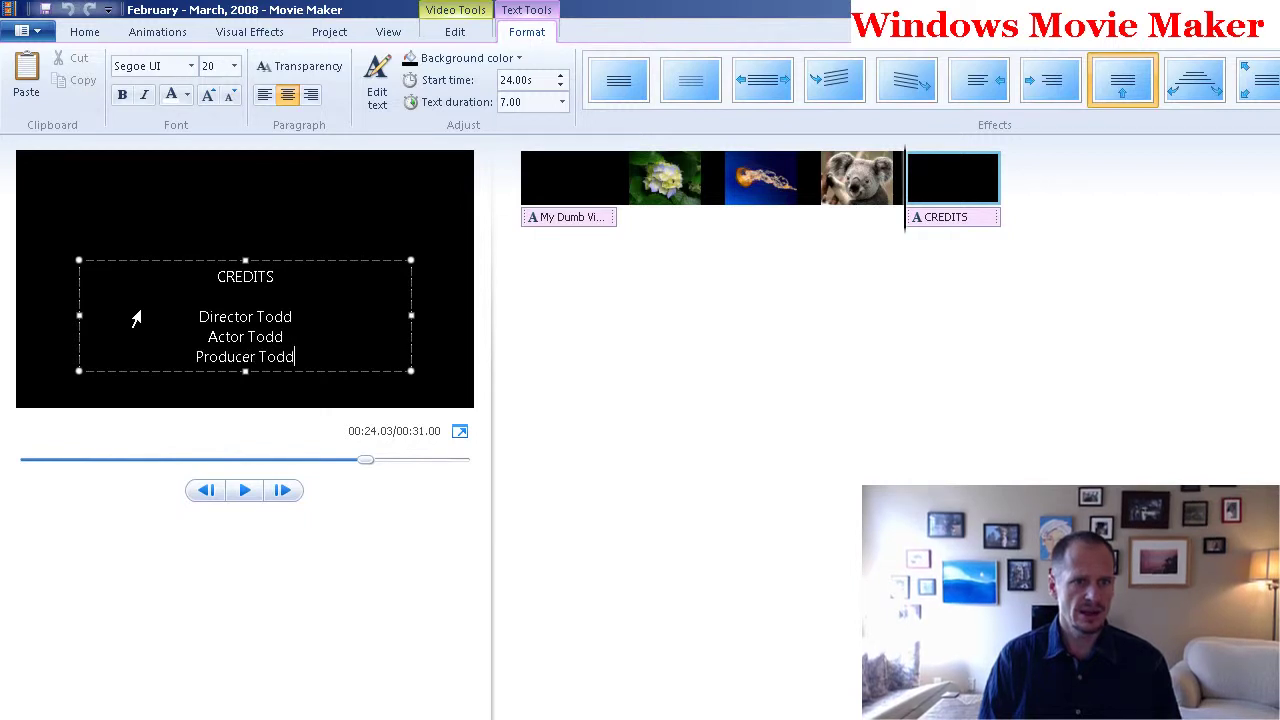
pyautogui.press('Return')
pyautogui.write('M')
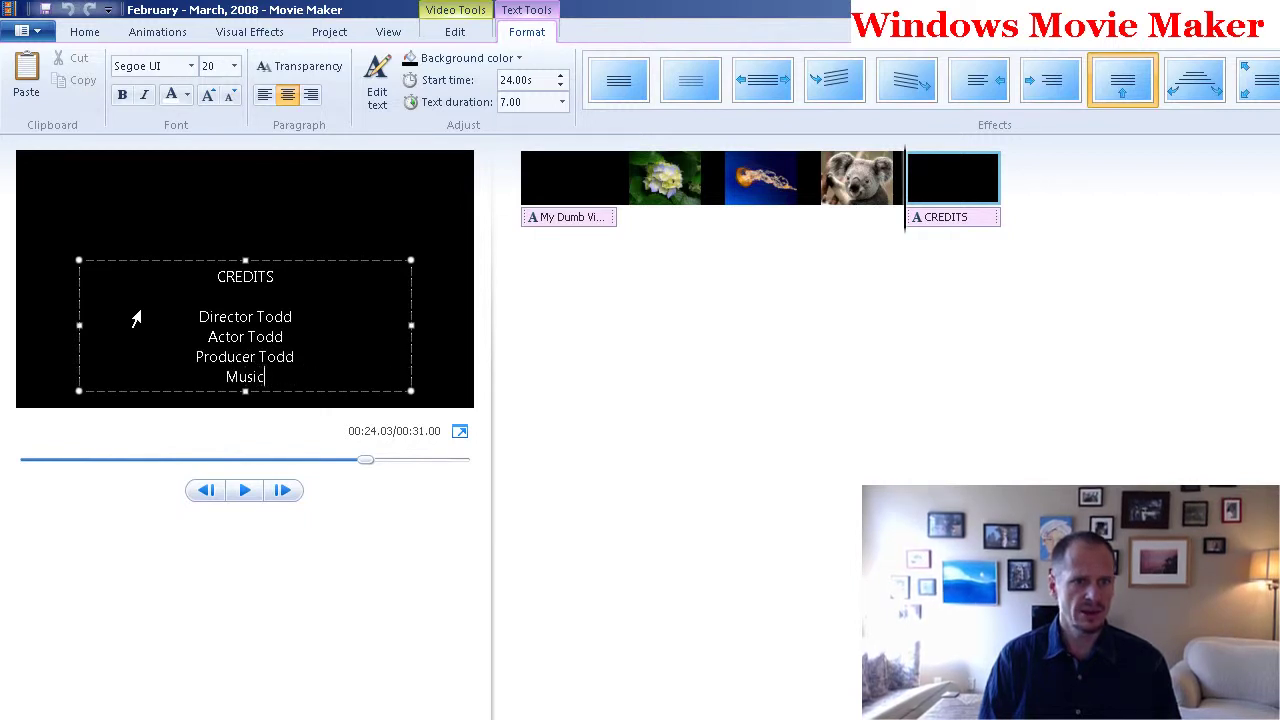
pyautogui.write('usic')
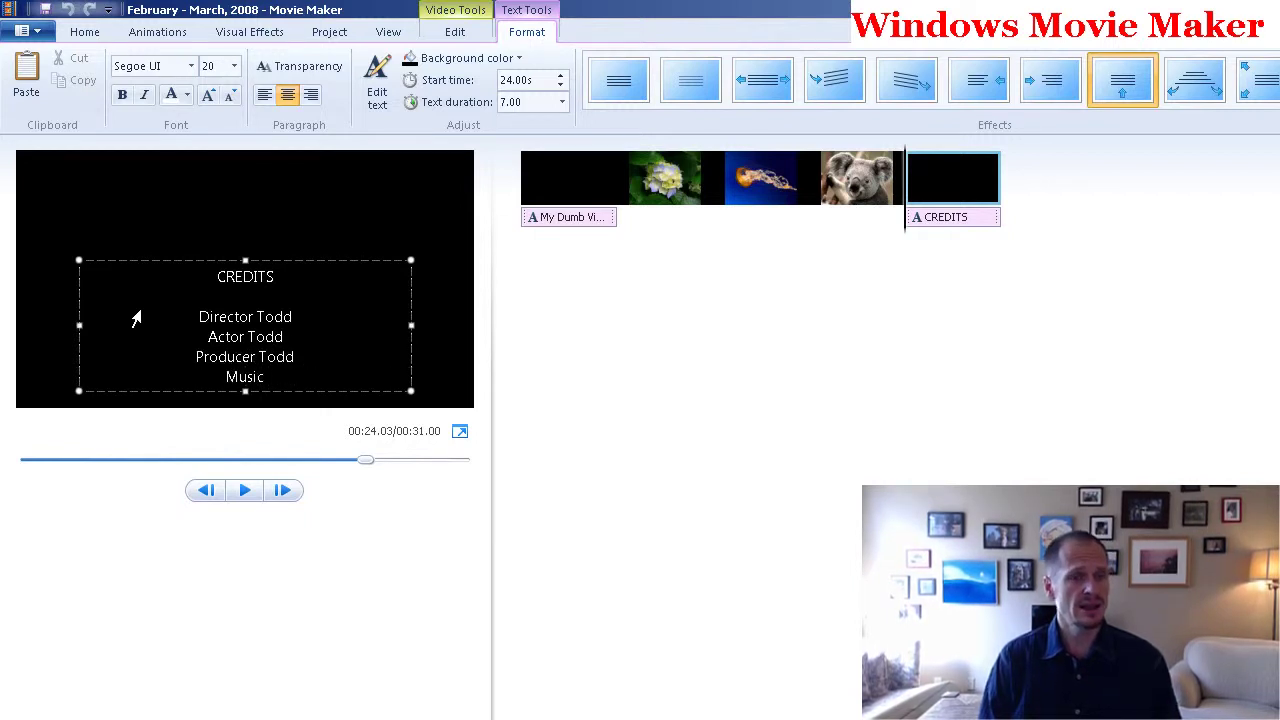
pyautogui.write(' Todd')
pyautogui.press('Return')
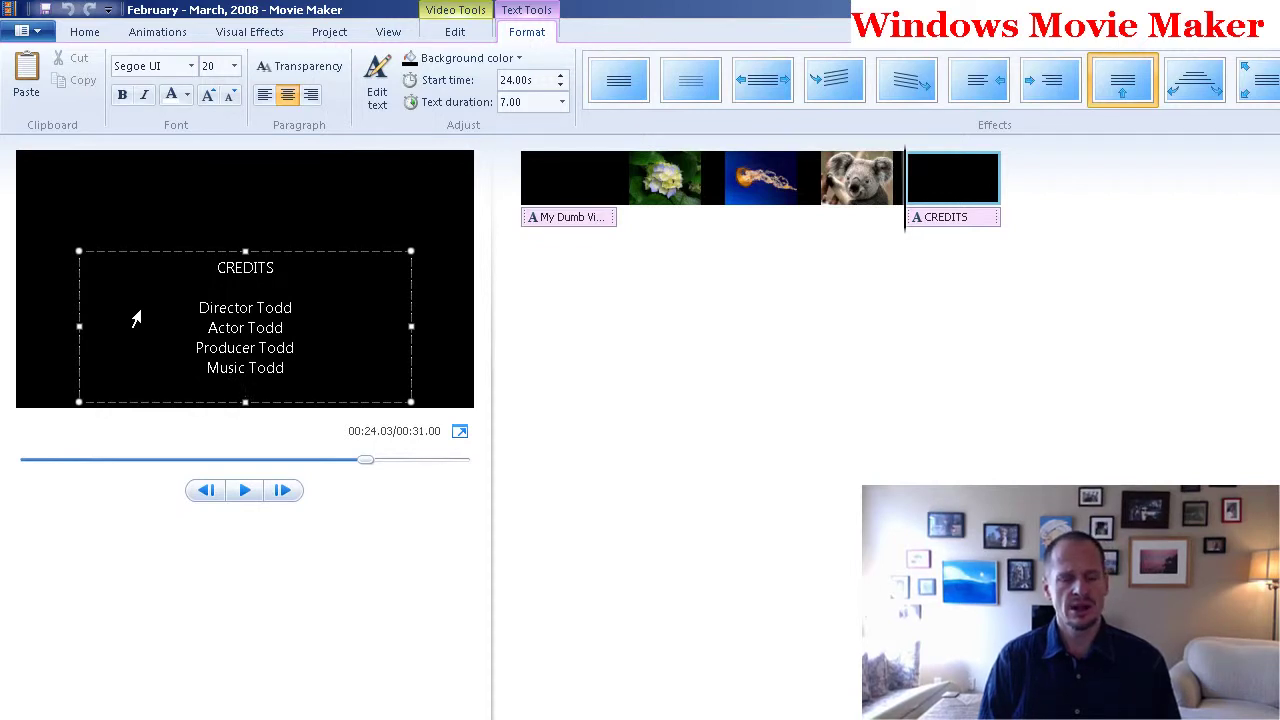
pyautogui.click(455, 226)
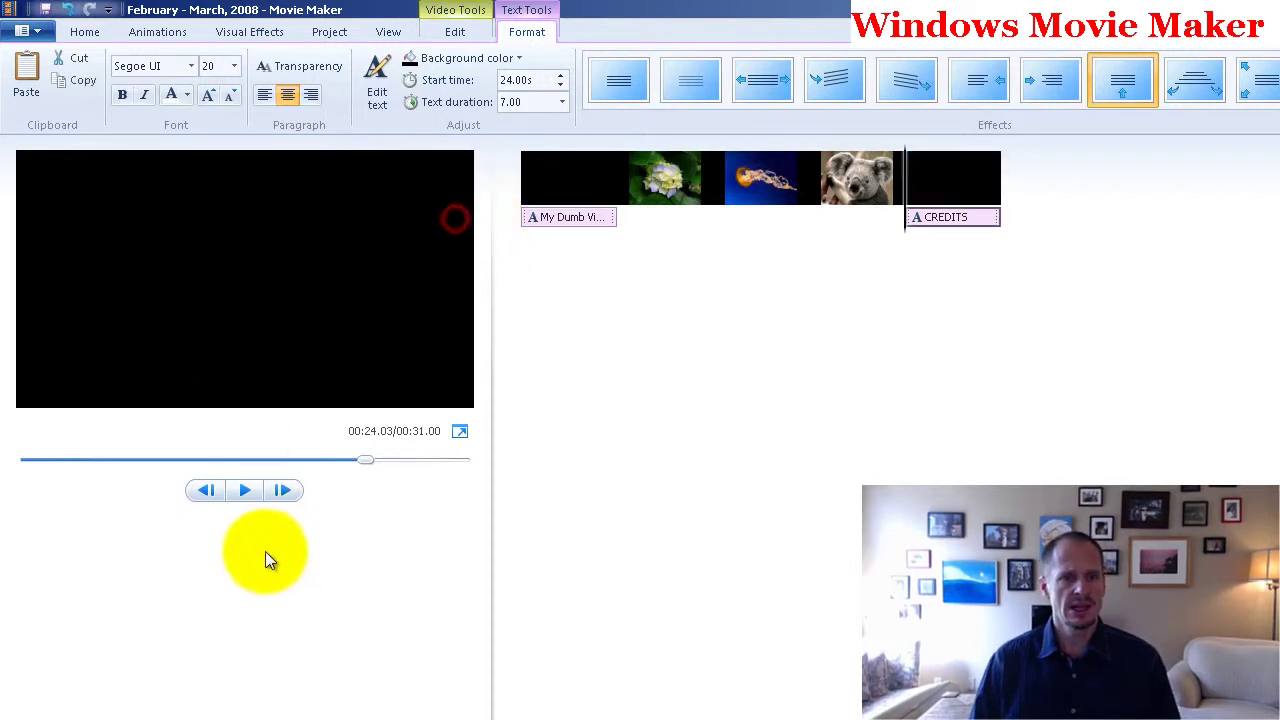
# - Play the closing credits, play the opening title from the start of the movie, and pause it there
pyautogui.click(240, 490)
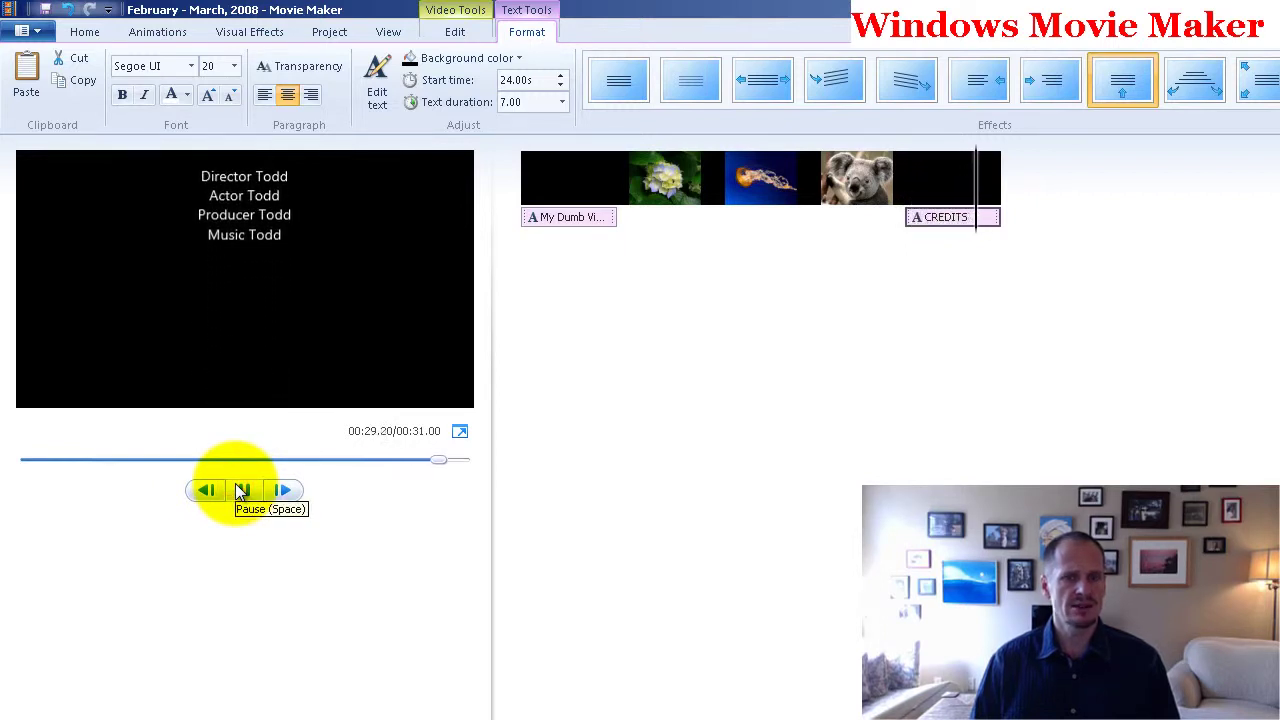
pyautogui.click(242, 490)
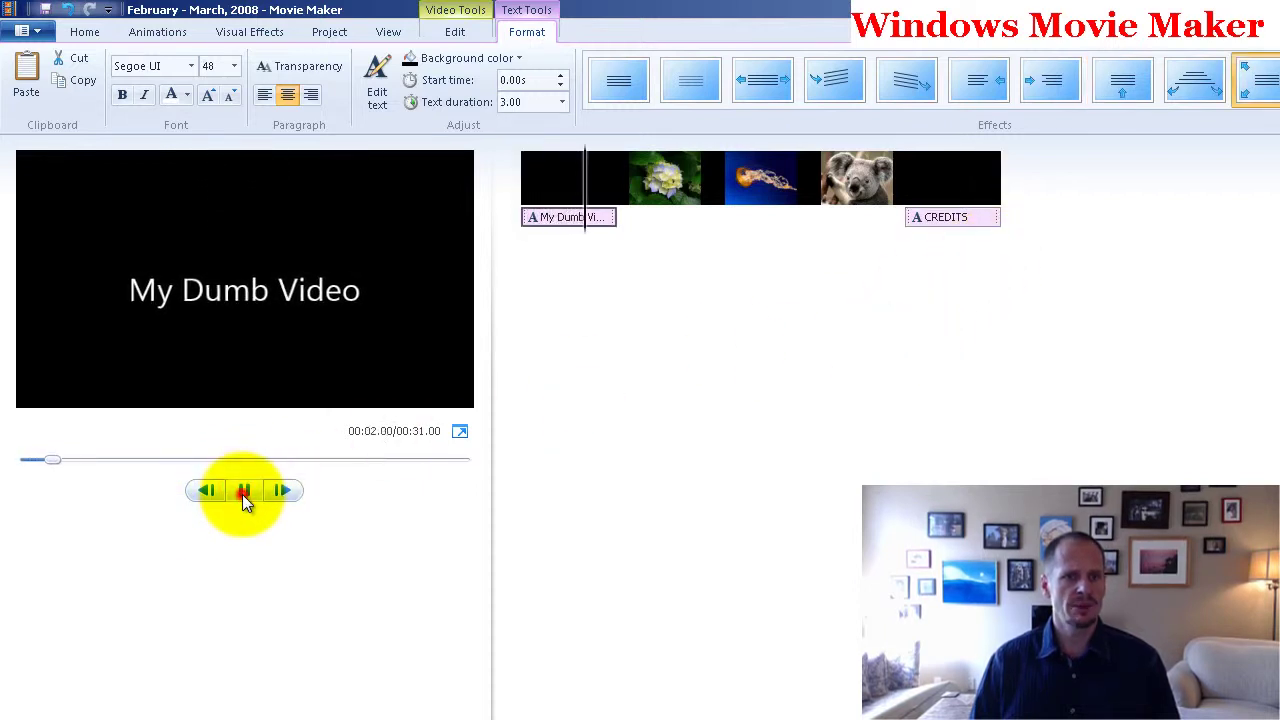
pyautogui.click(243, 491)
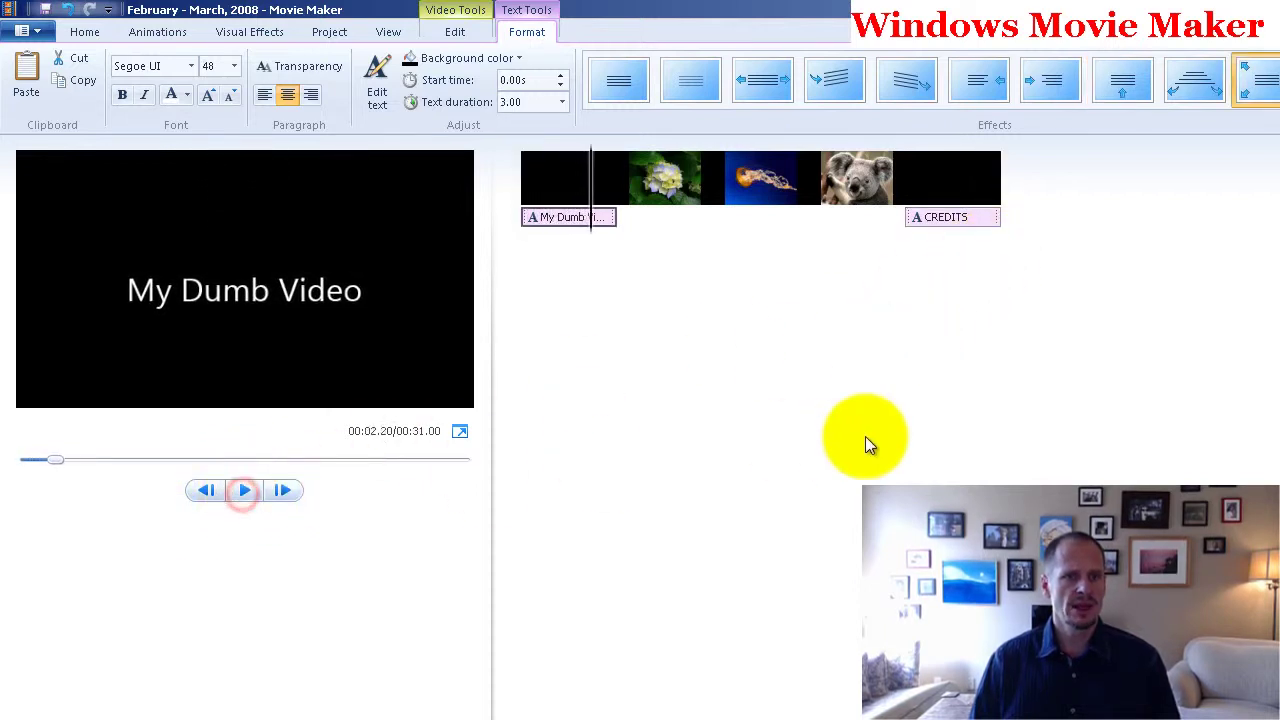
# - Try the first Dissolves transition on the title clip, and play the title back from the start of the movie
pyautogui.click(166, 34)
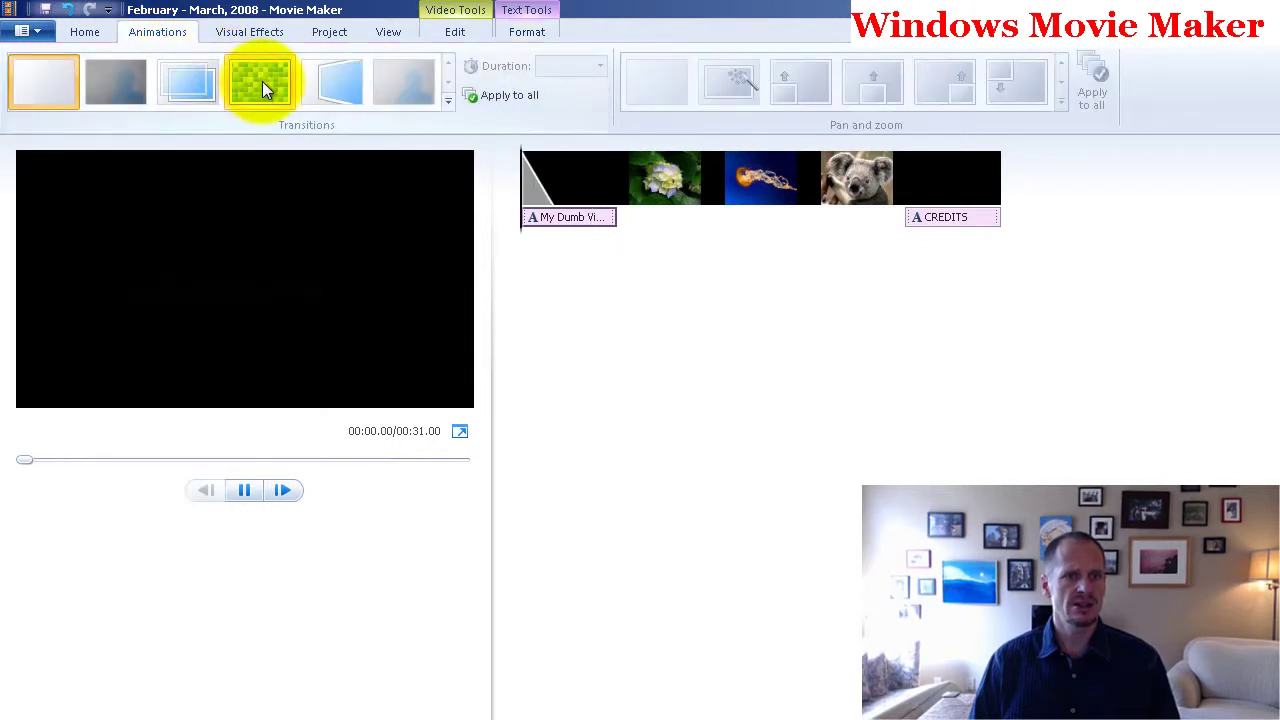
pyautogui.click(566, 172)
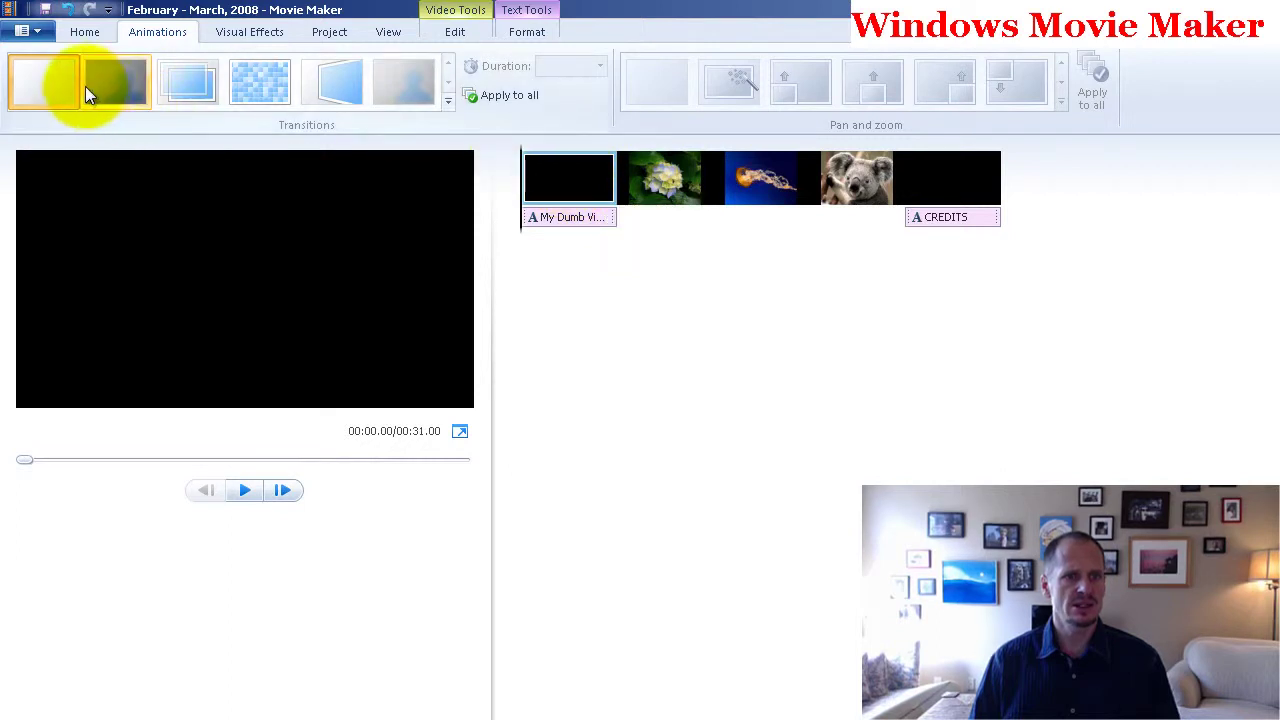
pyautogui.click(448, 103)
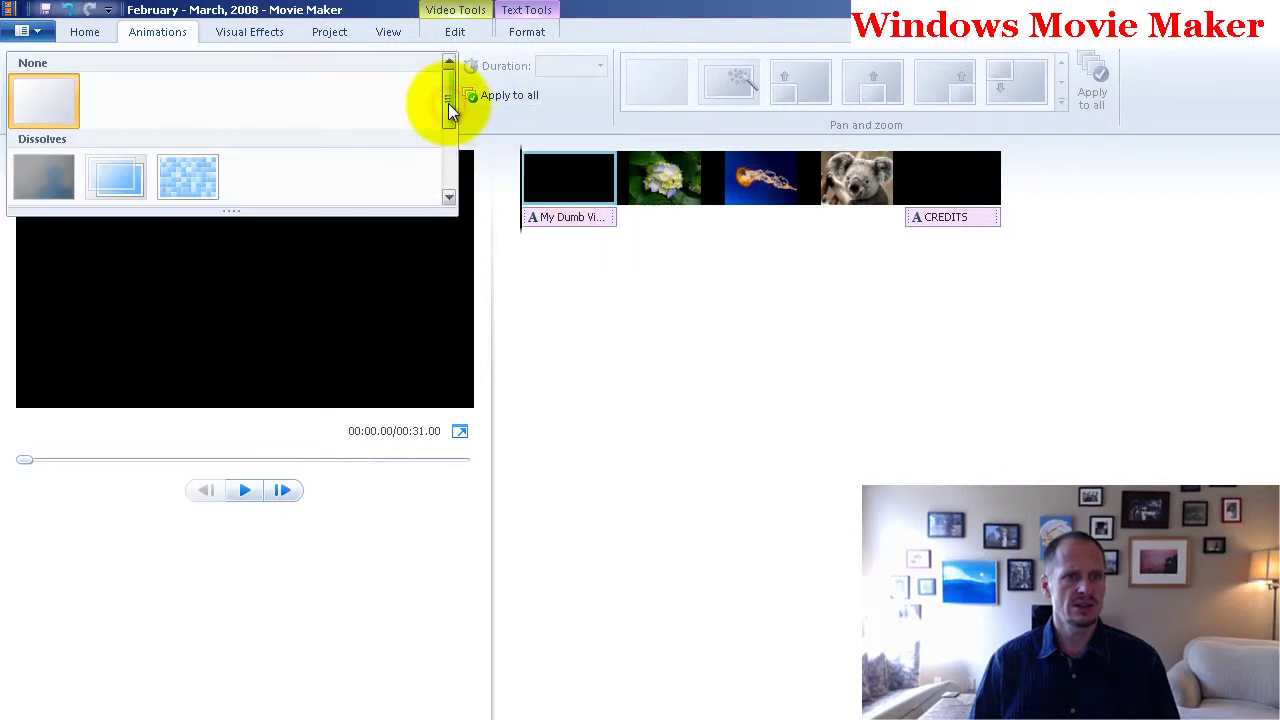
pyautogui.moveTo(447, 117)
pyautogui.mouseDown()
pyautogui.moveTo(462, 205)
pyautogui.moveTo(454, 96)
pyautogui.mouseUp()
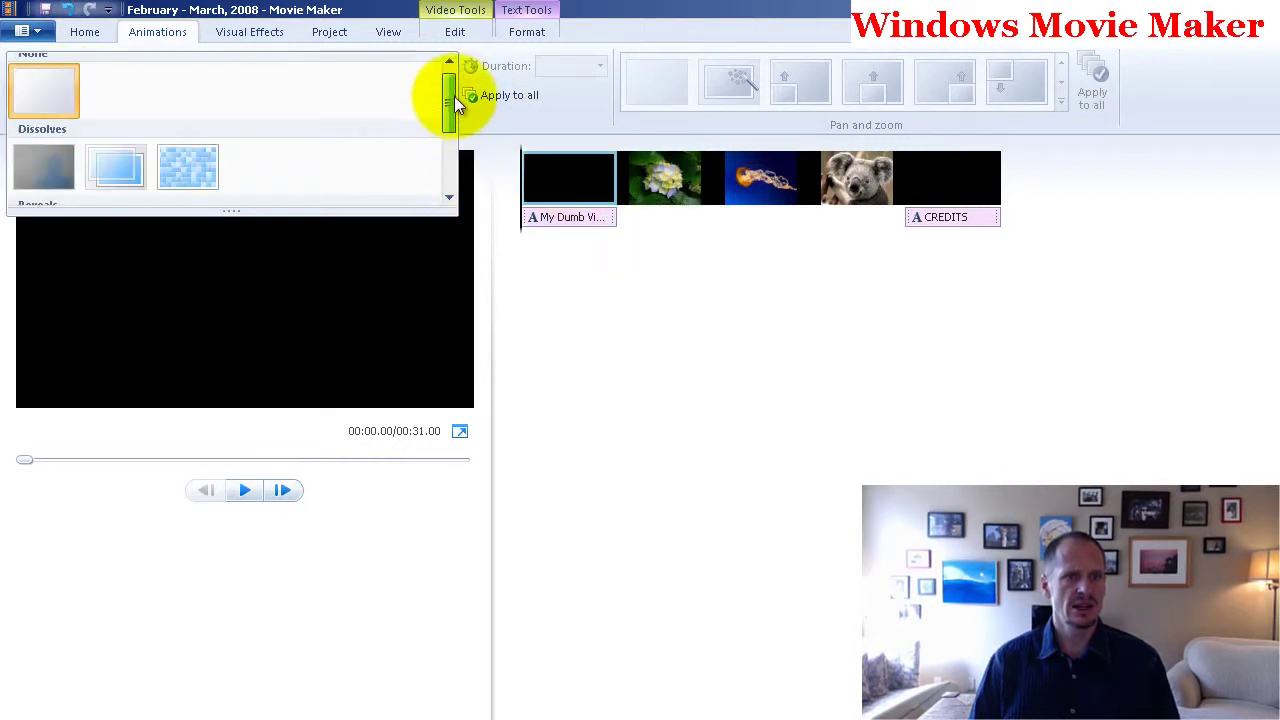
pyautogui.click(559, 175)
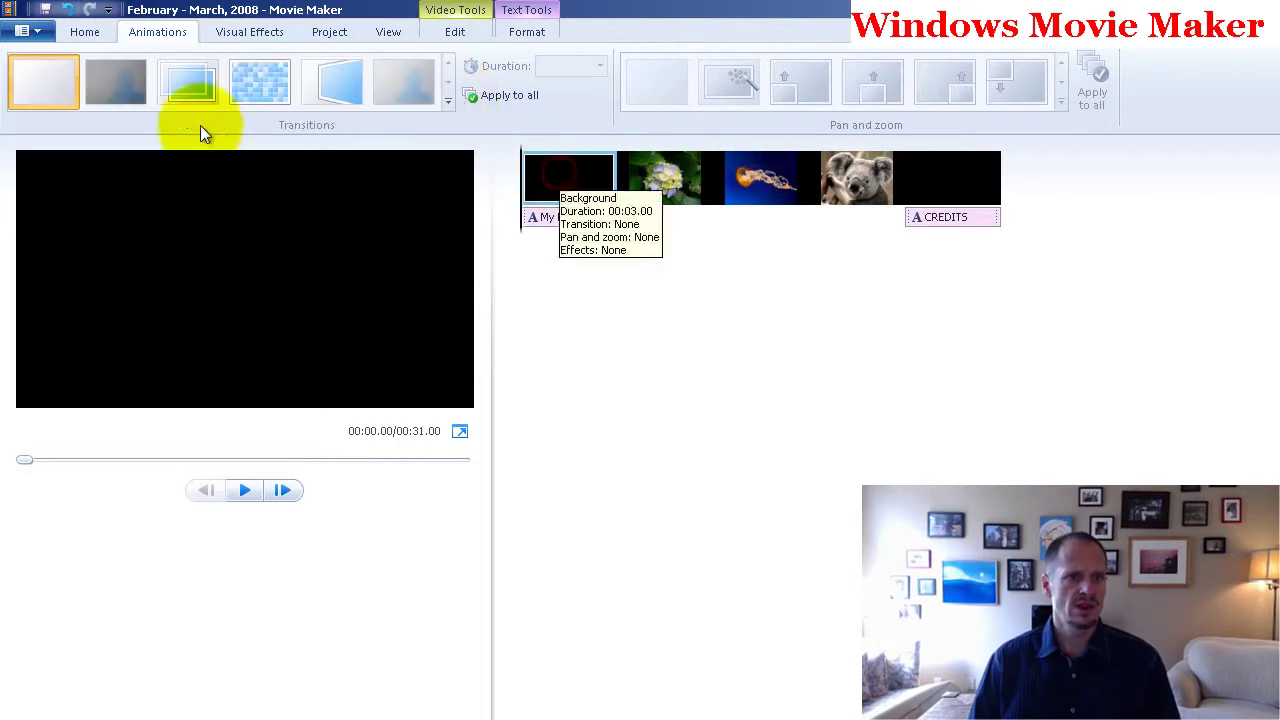
pyautogui.click(40, 85)
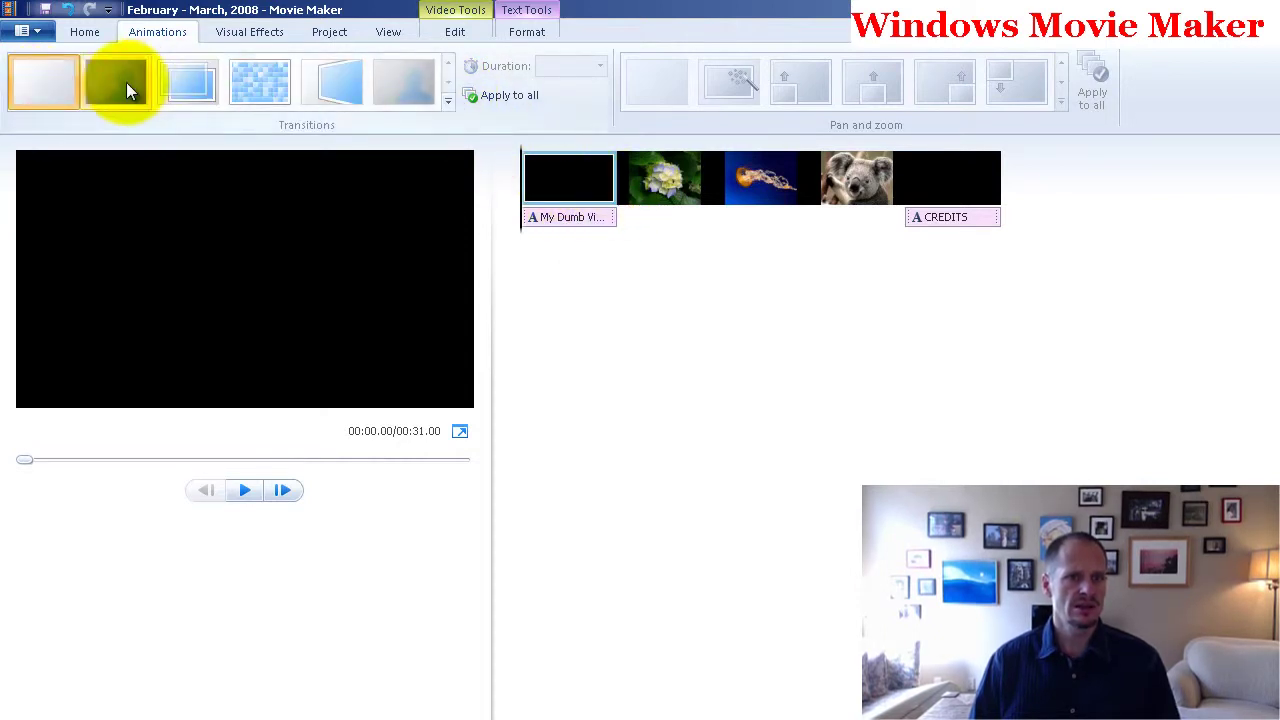
pyautogui.click(97, 91)
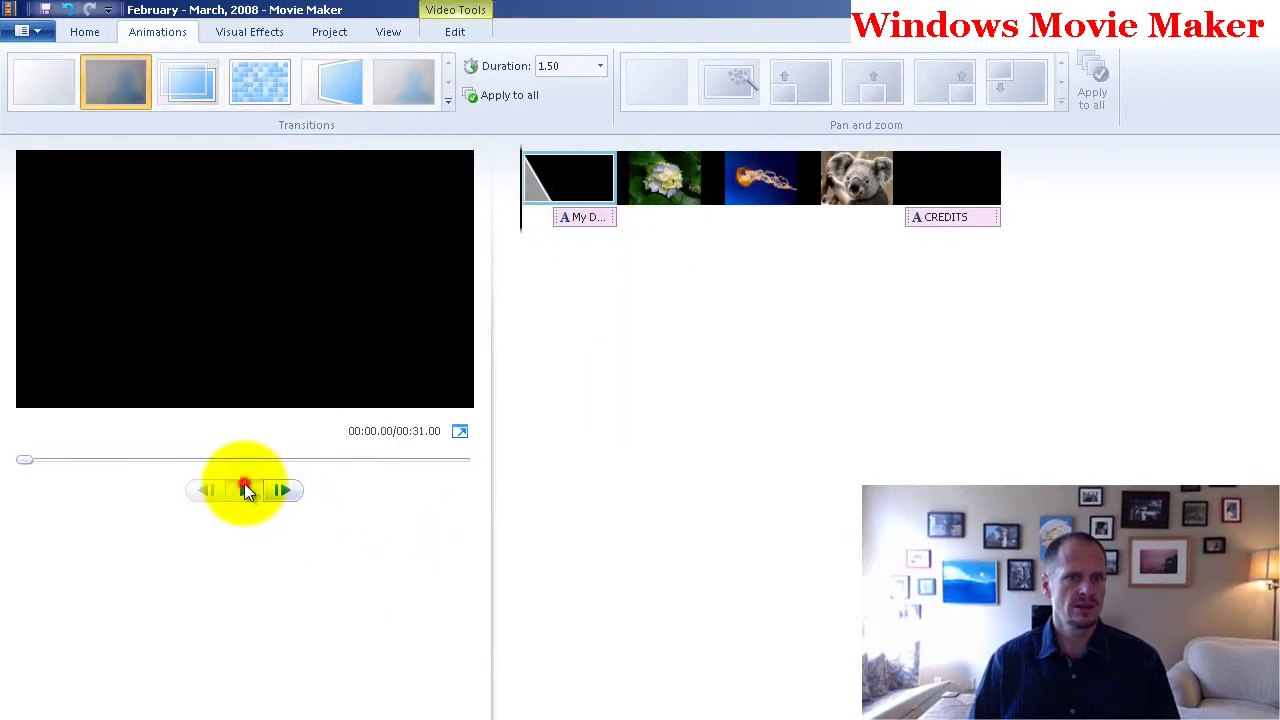
pyautogui.click(244, 484)
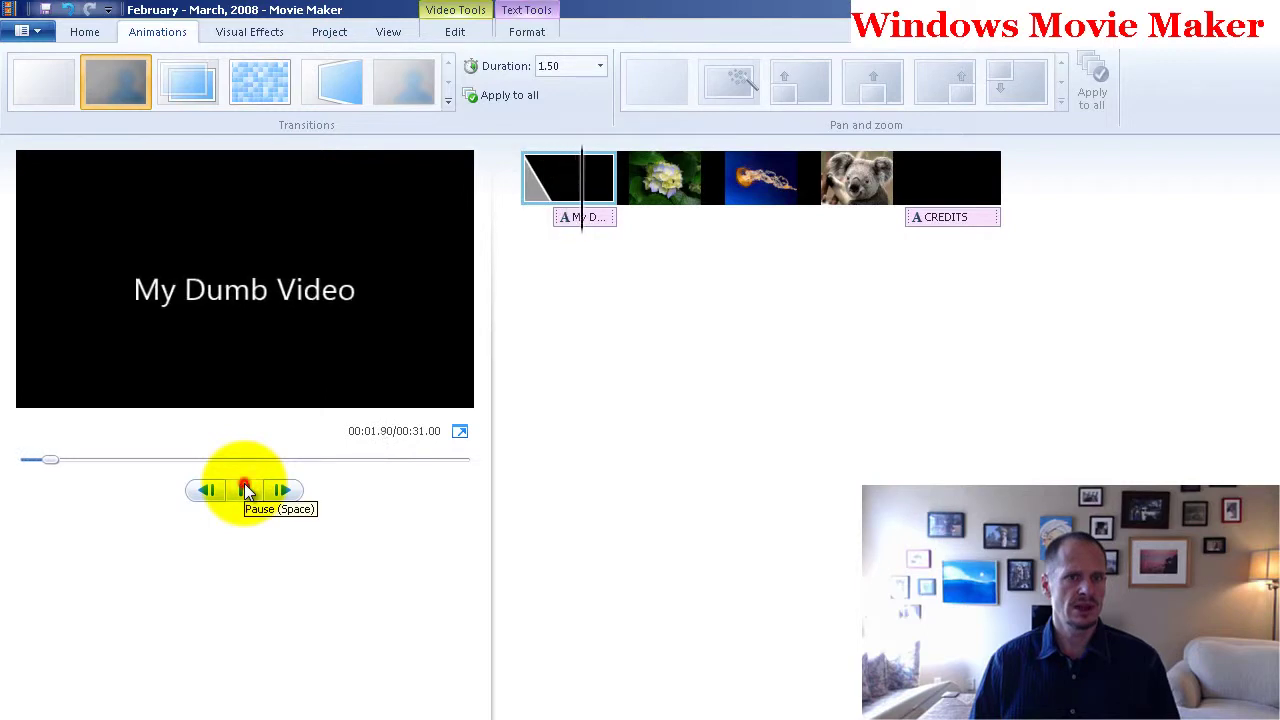
pyautogui.click(244, 484)
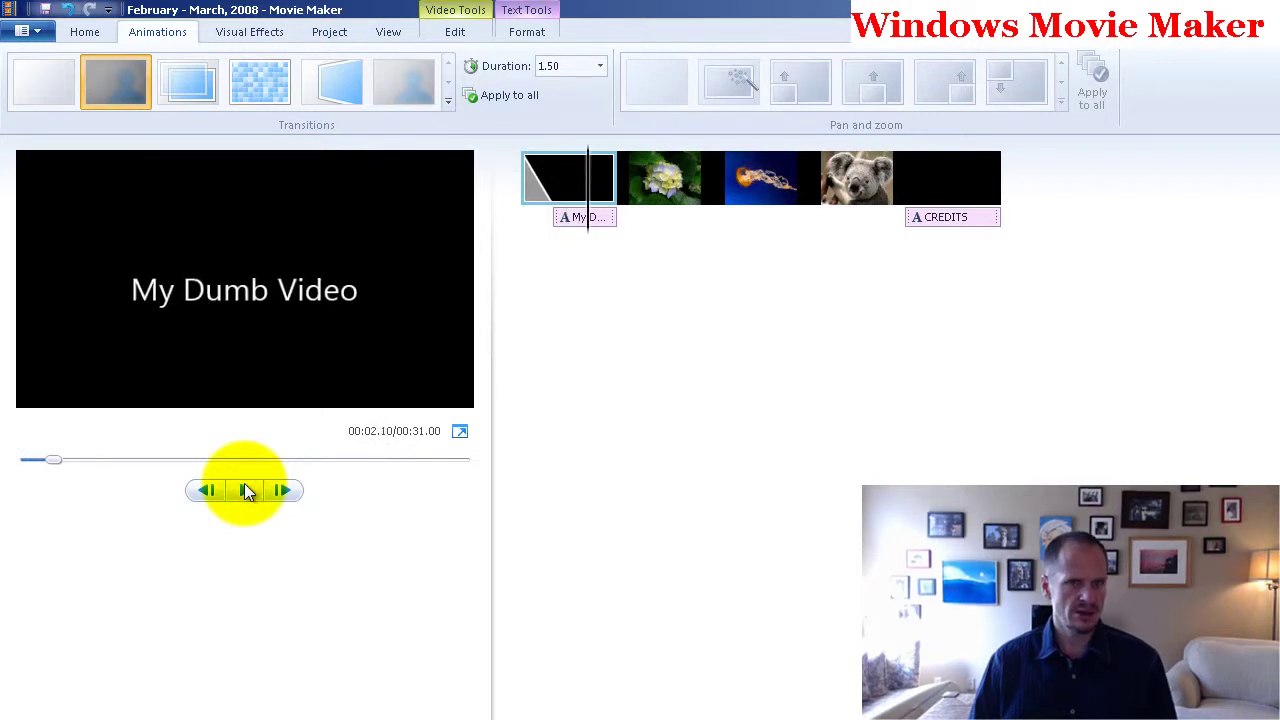
pyautogui.click(247, 490)
# - Apply the diamond-shaped diagonal transition to the hydrangea picture and the downward-triangle diagonal transition to the jellyfish picture
pyautogui.click(680, 165)
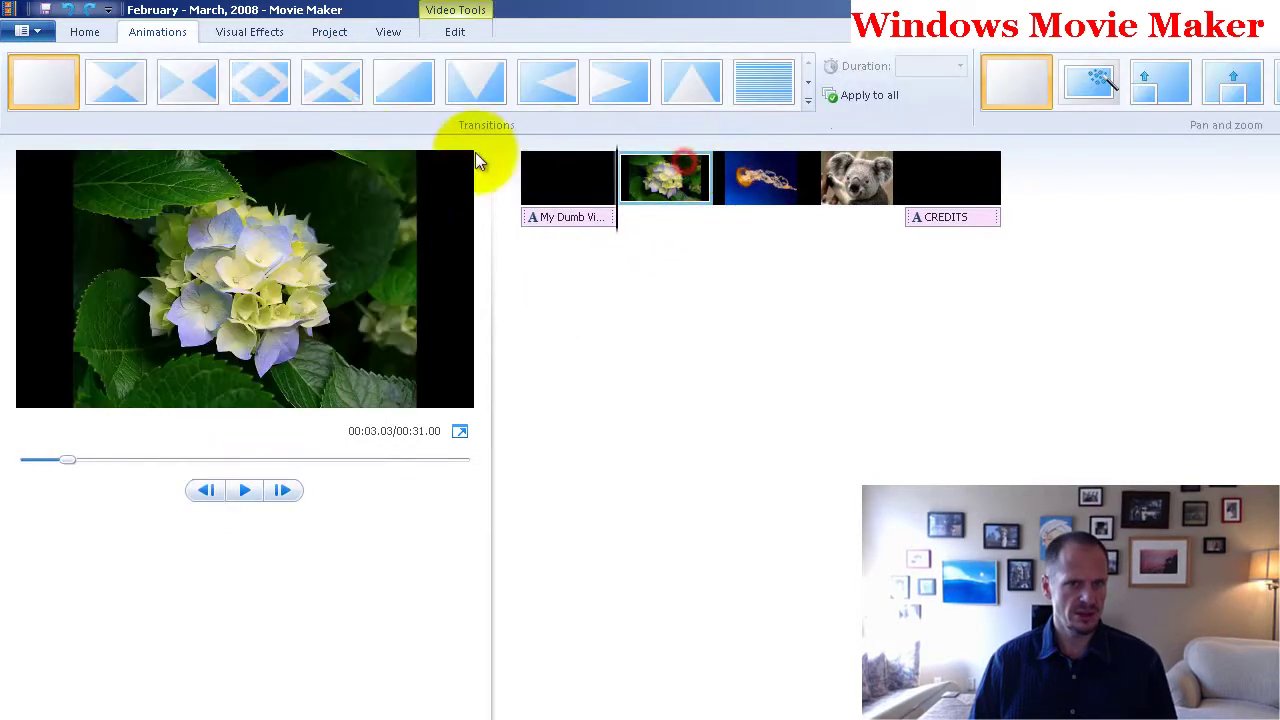
pyautogui.click(250, 90)
pyautogui.click(745, 185)
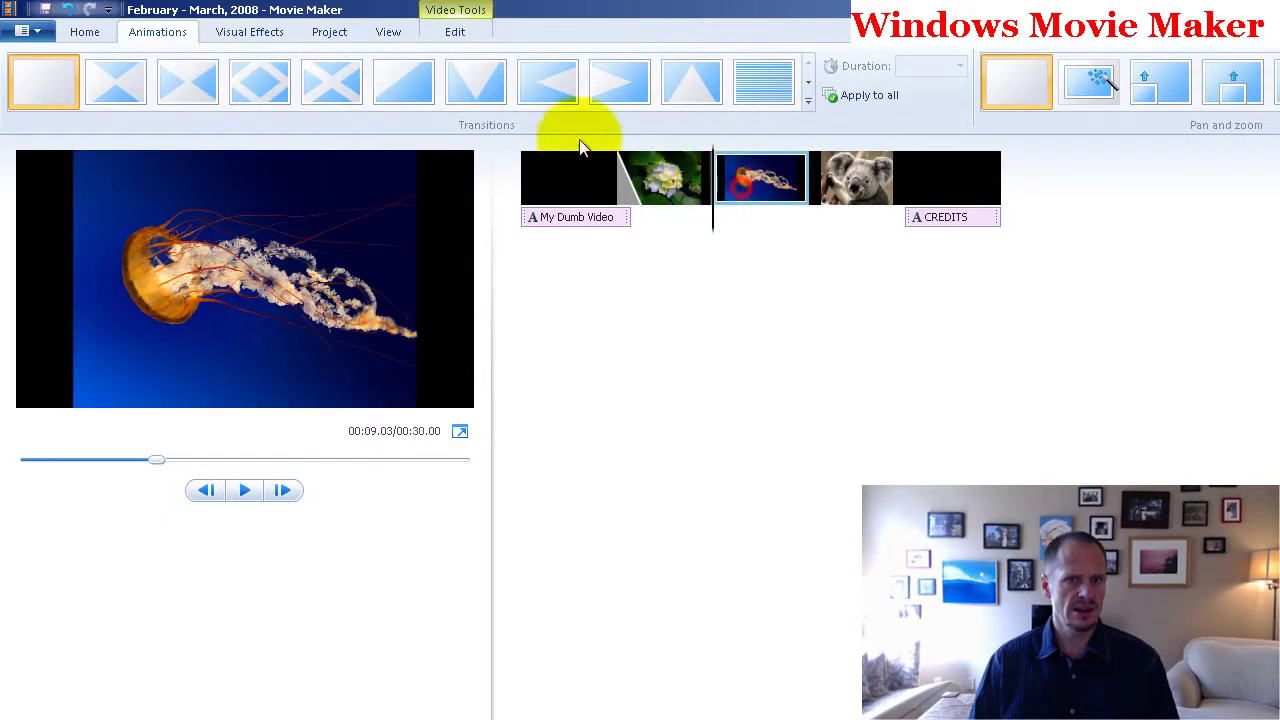
pyautogui.click(483, 93)
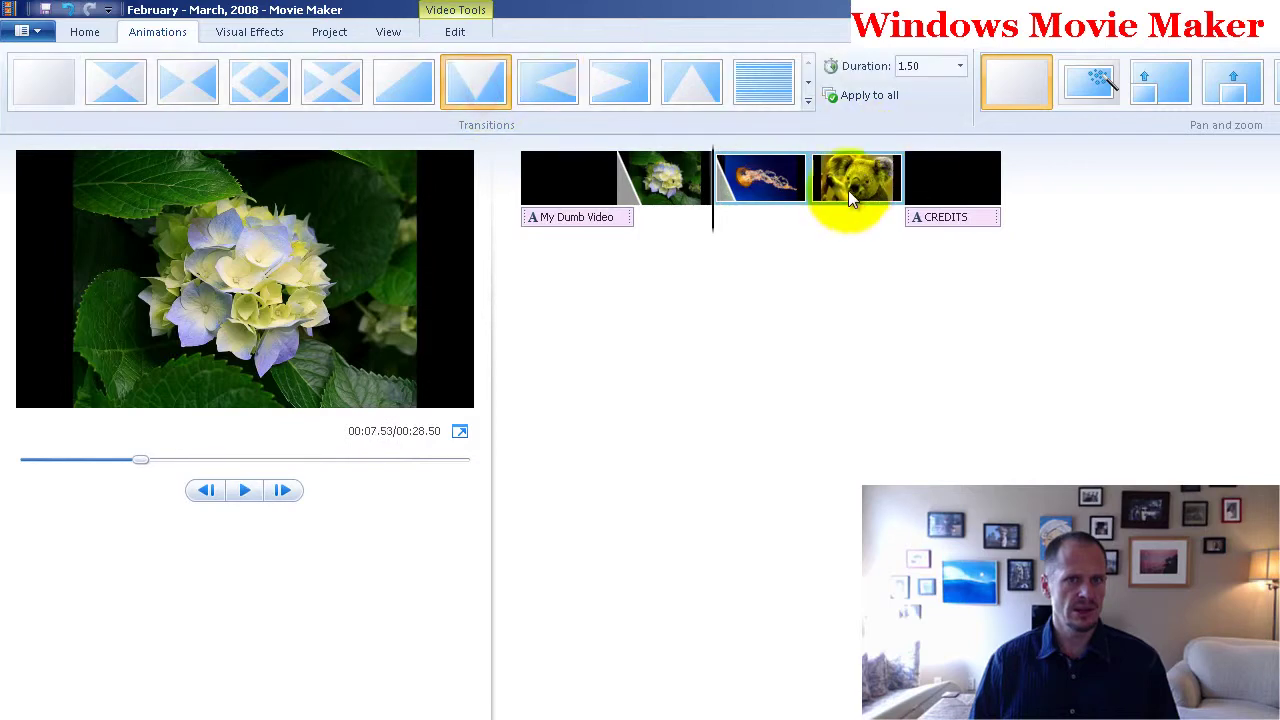
# - Apply the light silhouette transition from the Dissolves group to the koala picture
pyautogui.click(848, 190)
pyautogui.click(808, 103)
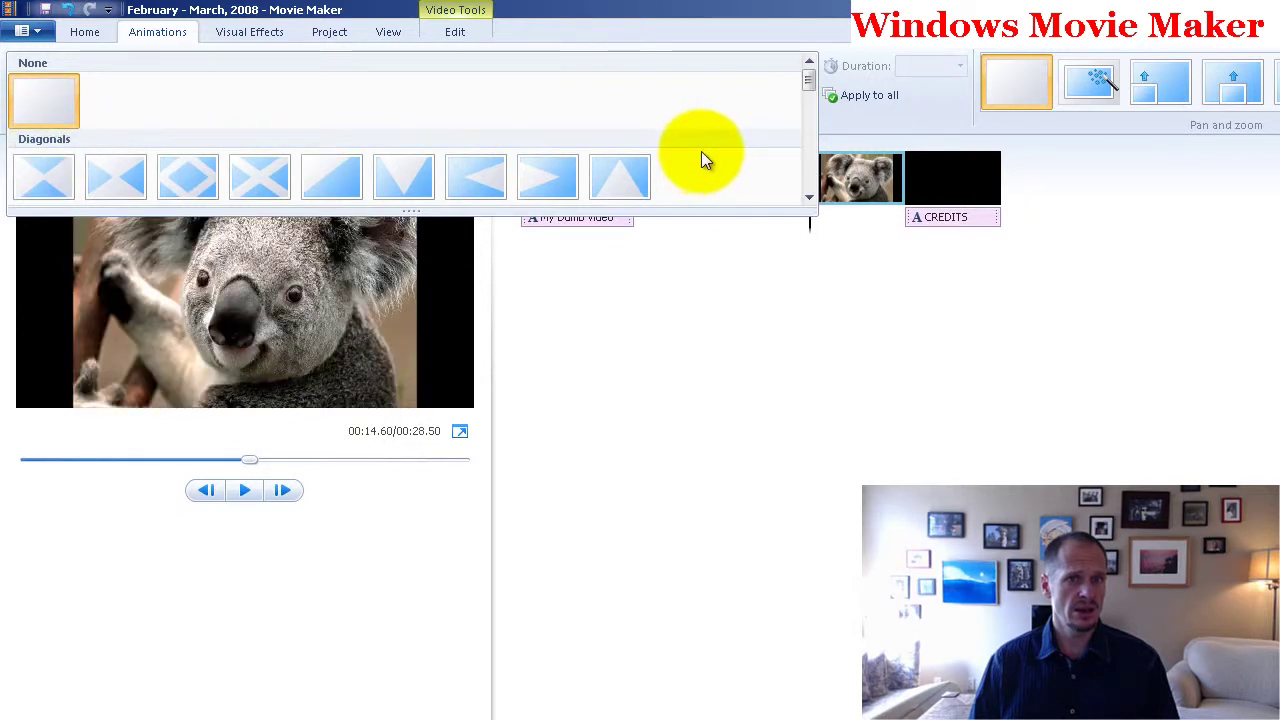
pyautogui.moveTo(806, 86); pyautogui.dragTo(813, 104)
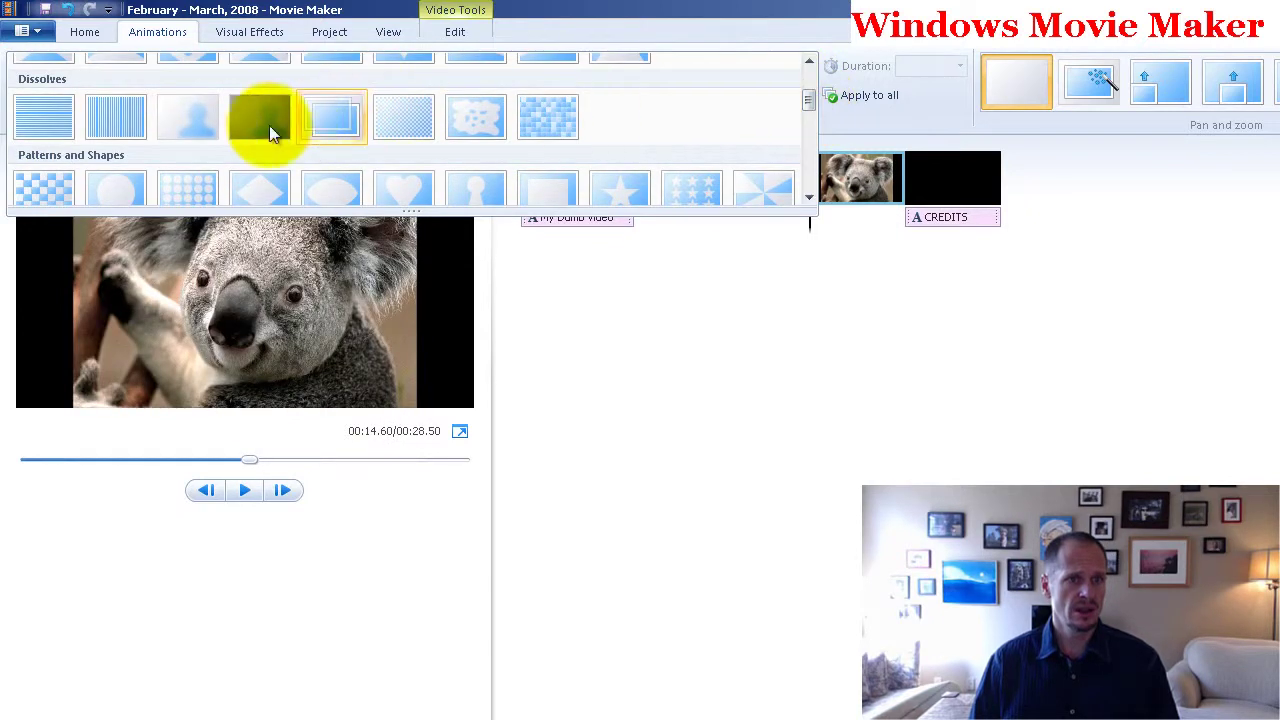
pyautogui.click(204, 112)
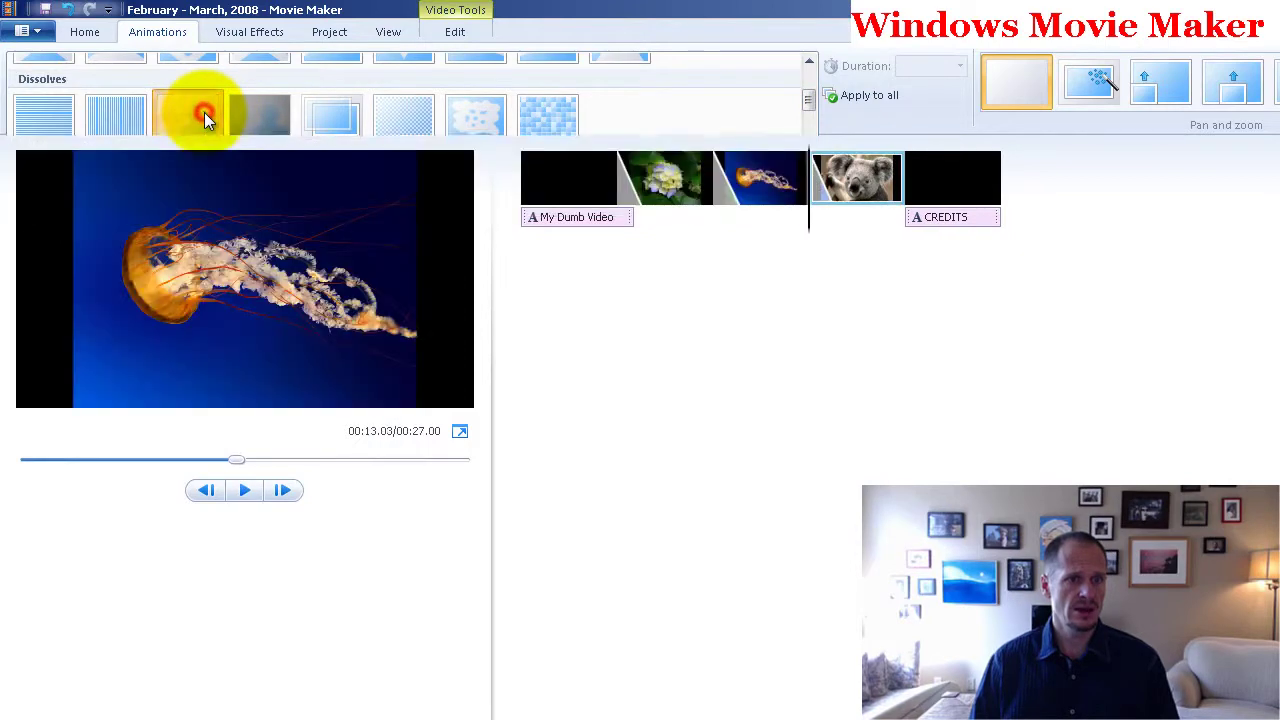
# - Play the movie from the end of the jellyfish picture to preview the transition into the koala picture
pyautogui.click(781, 201)
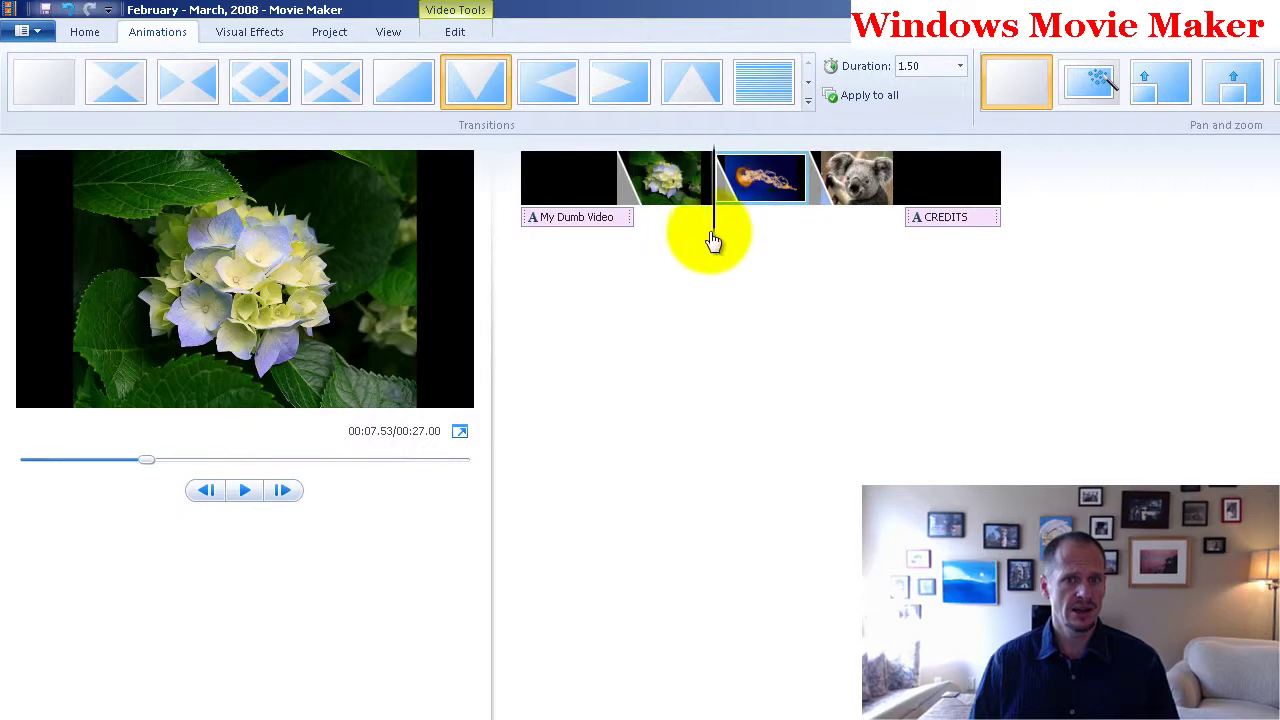
pyautogui.click(711, 232)
pyautogui.click(775, 234)
pyautogui.click(244, 490)
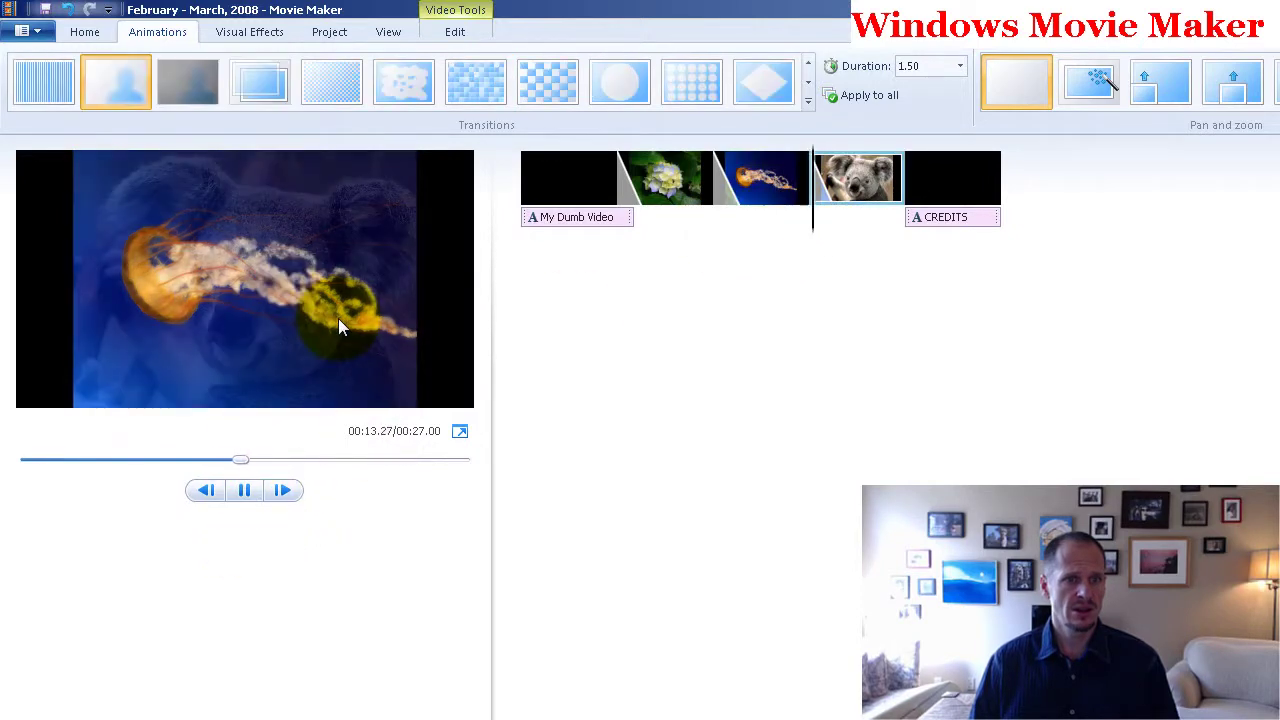
# - Play the transition from the opening title into the hydrangea picture, and pause the movie on the hydrangea
pyautogui.click(685, 203)
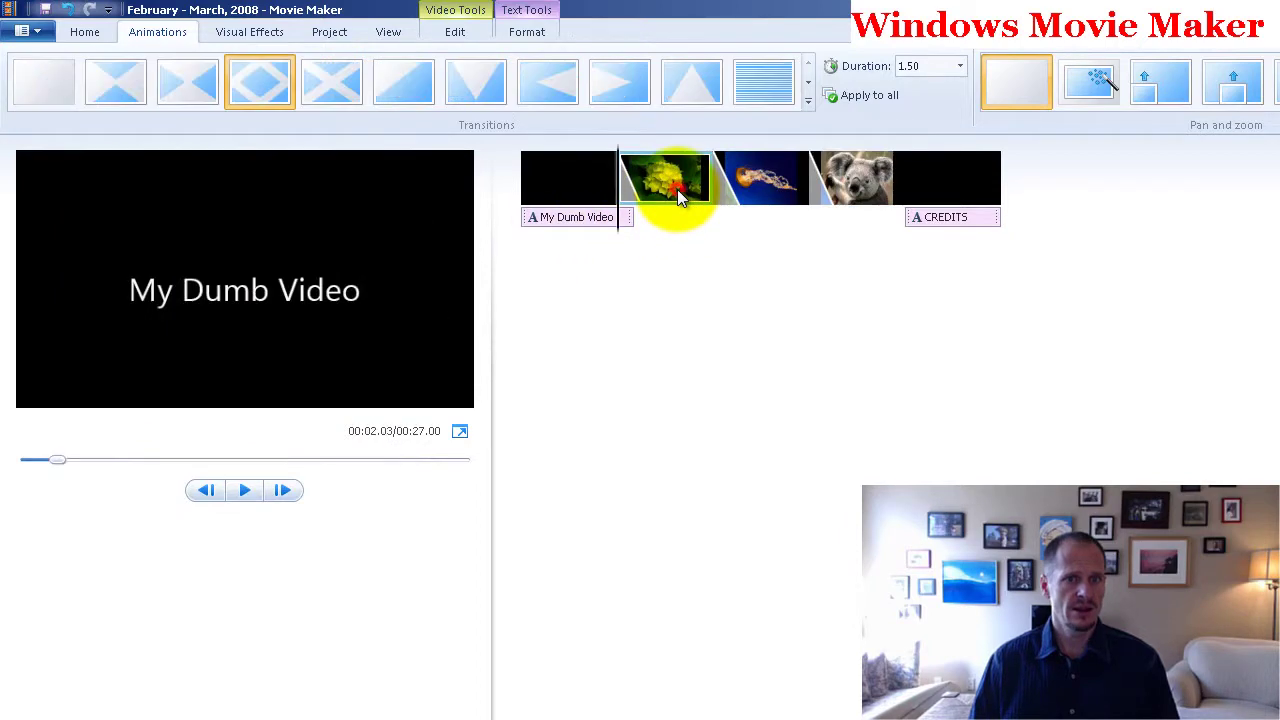
pyautogui.click(614, 234)
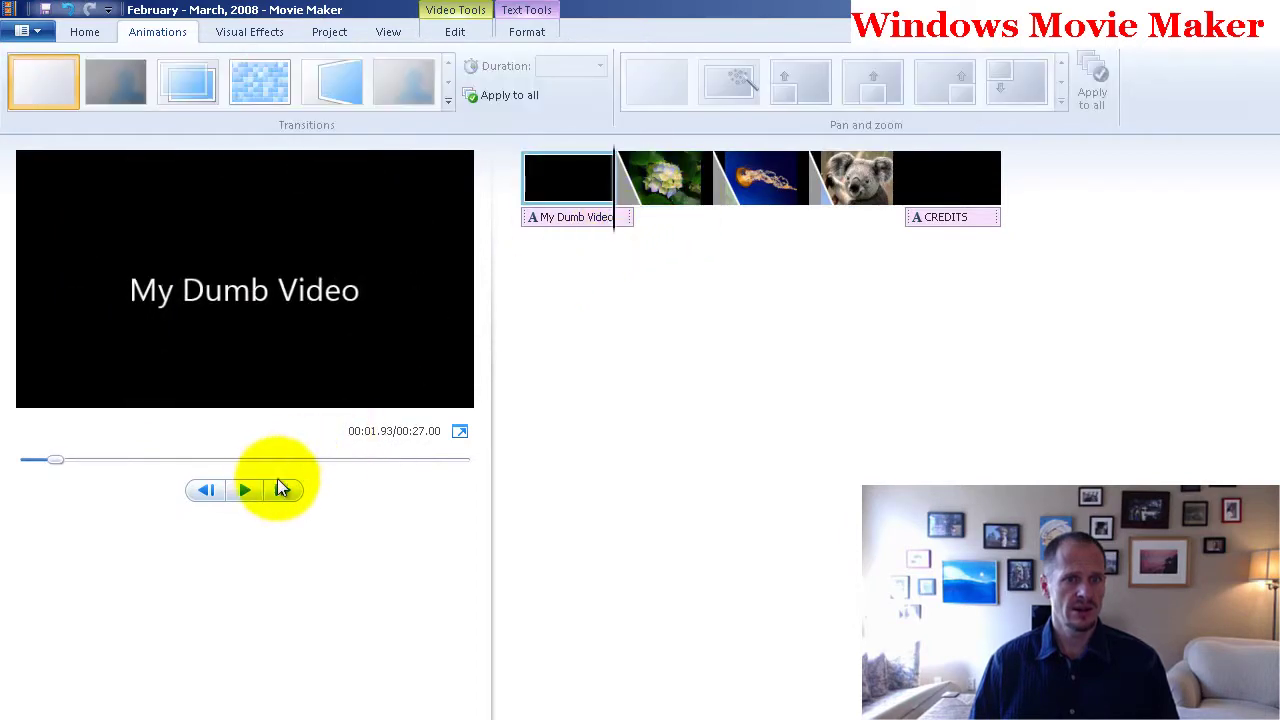
pyautogui.click(245, 490)
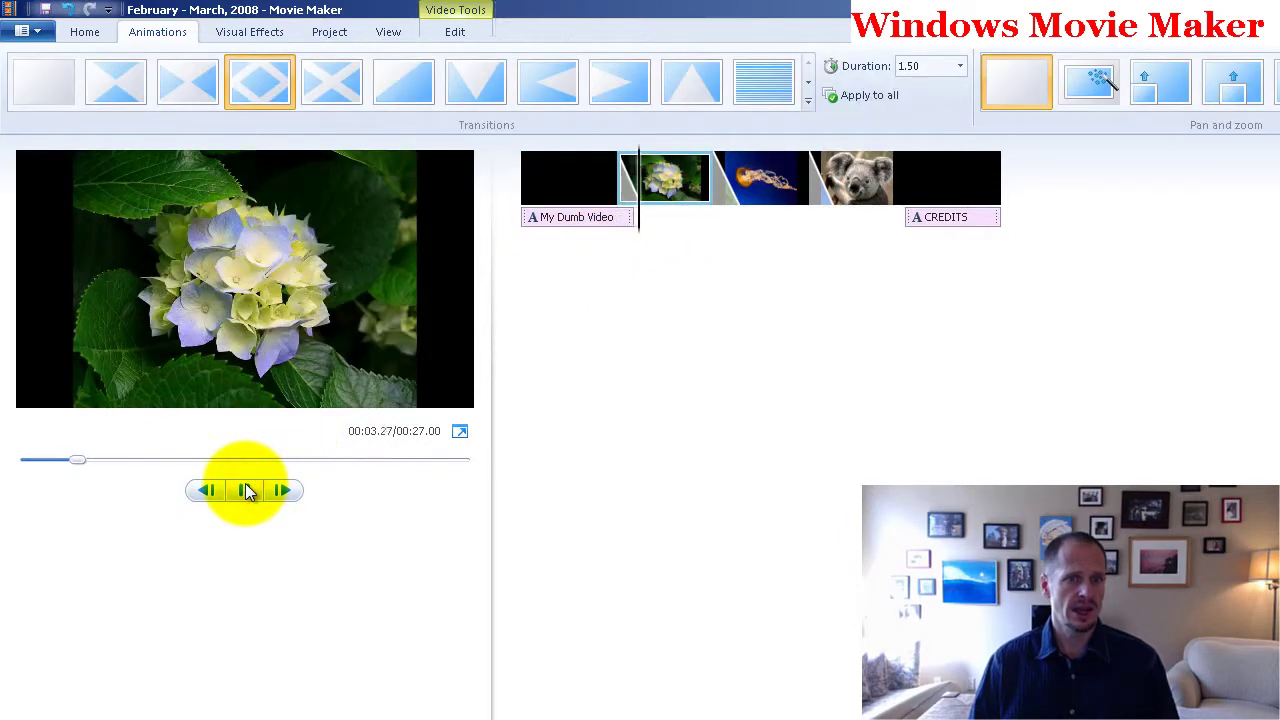
pyautogui.click(245, 490)
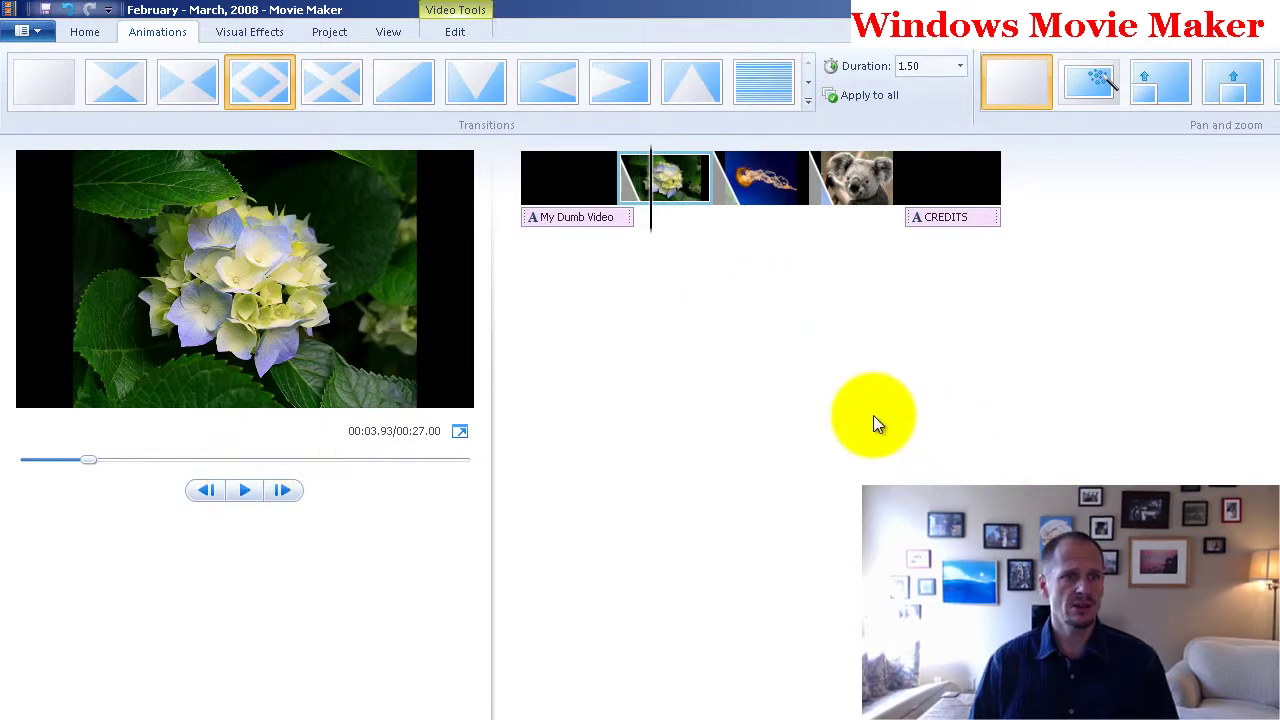
# - Choose Free Music Archive as the online source for finding new music for the movie
pyautogui.click(85, 32)
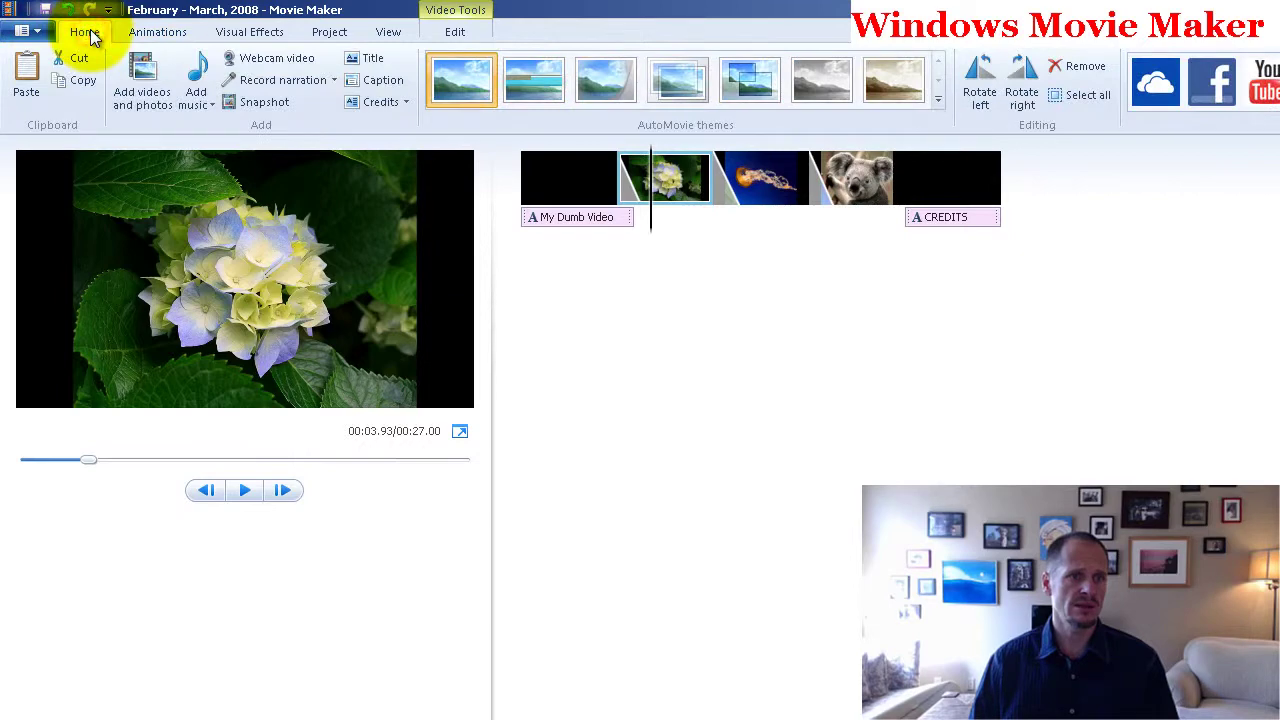
pyautogui.click(210, 104)
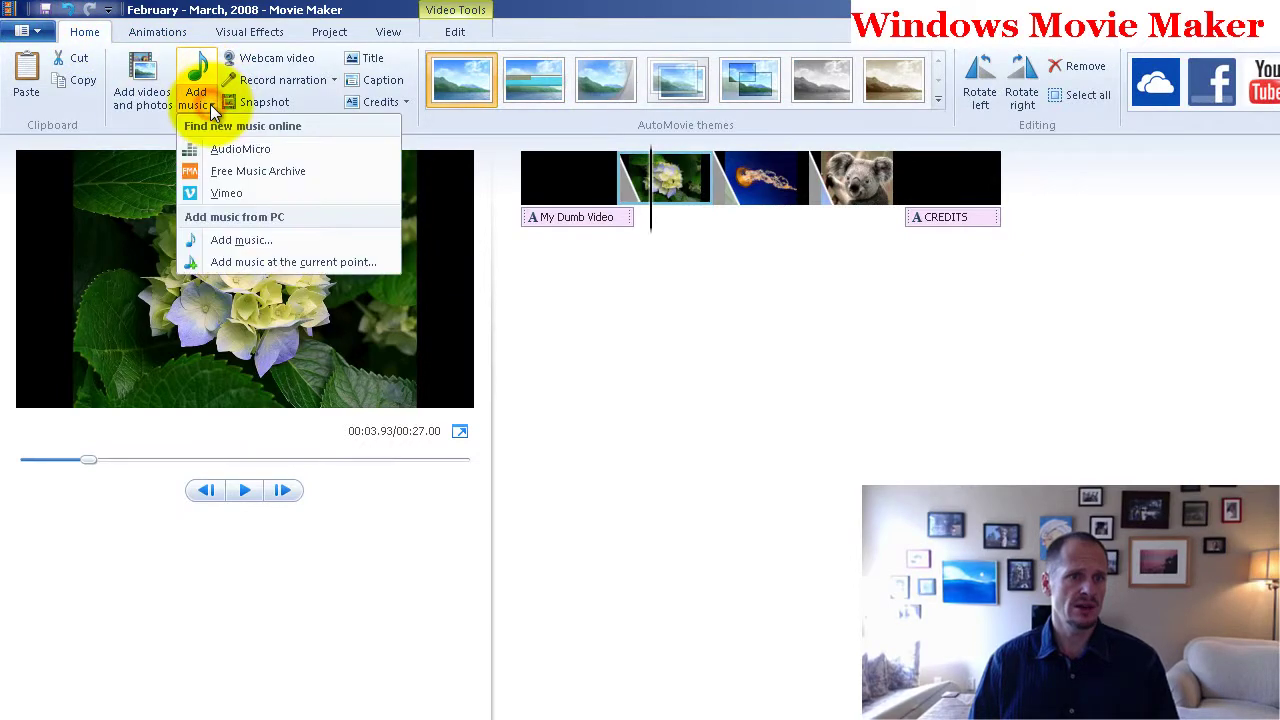
pyautogui.click(292, 177)
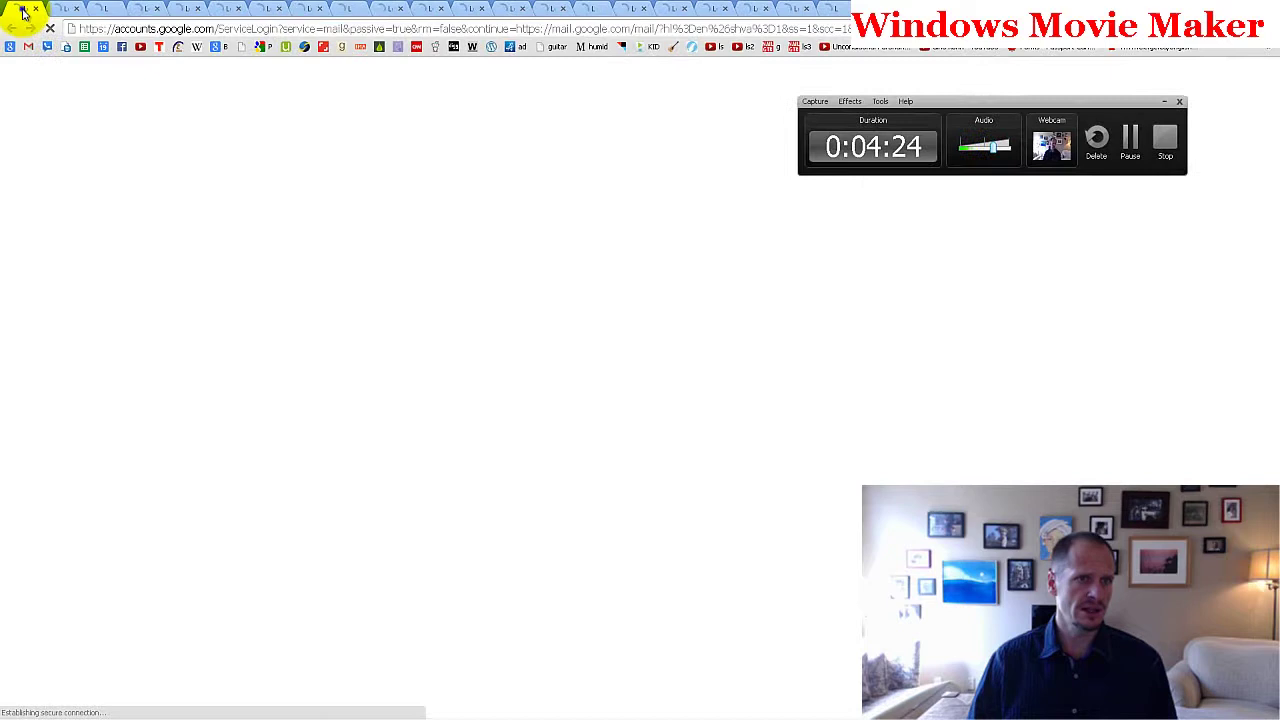
# - In the web browser, close all tabs after the first one and open the Google home page
pyautogui.rightClick(24, 12)
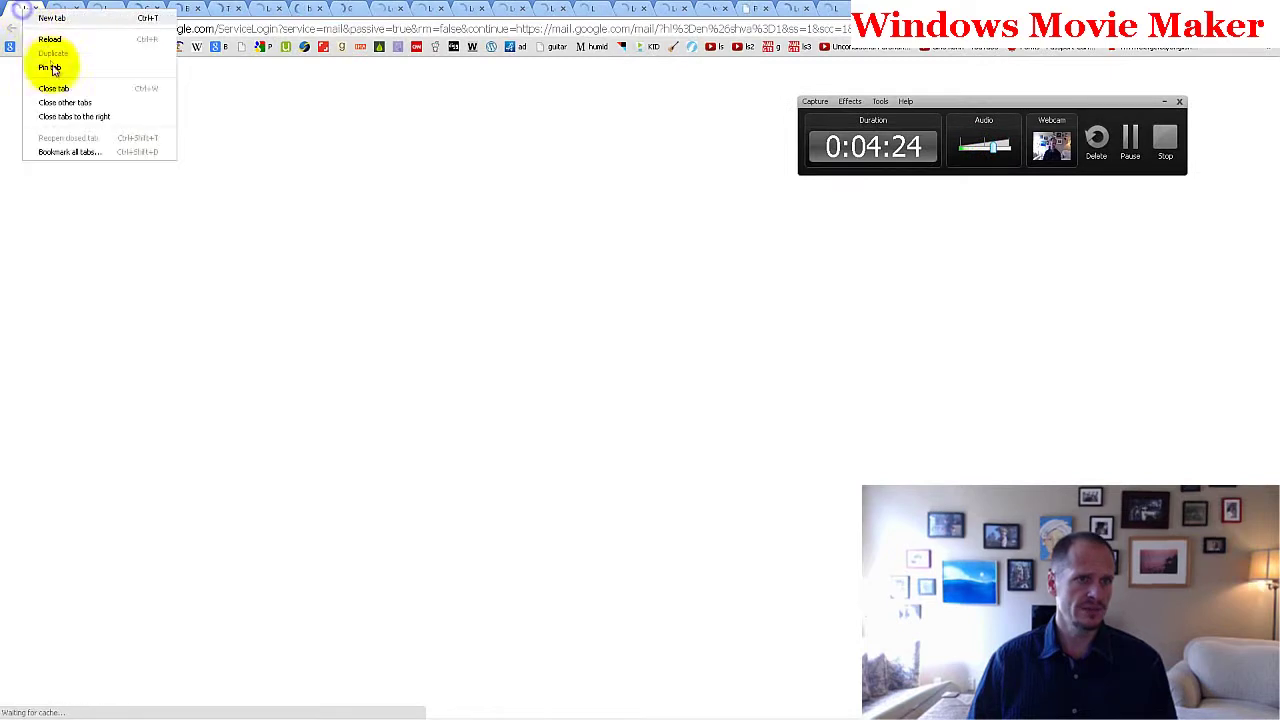
pyautogui.click(71, 116)
pyautogui.click(10, 47)
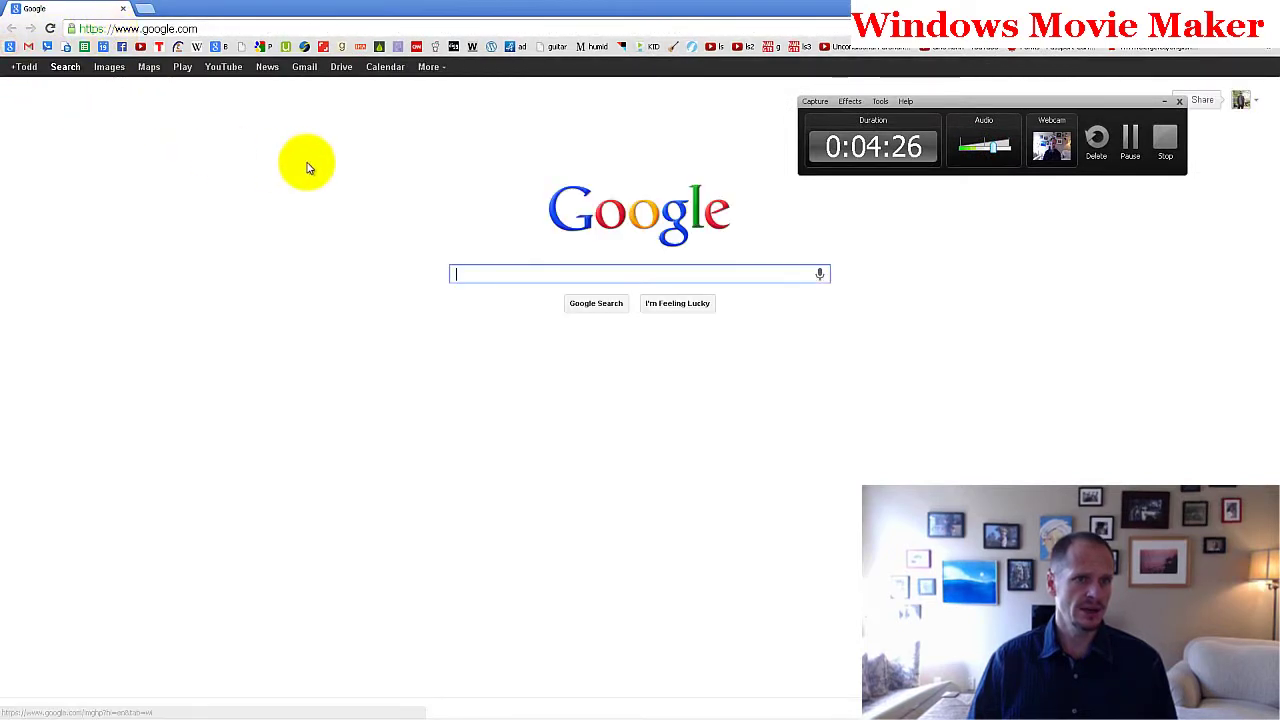
# - Search Google for "free music archive" and open the Free Music Archive website
pyautogui.write('free music a')
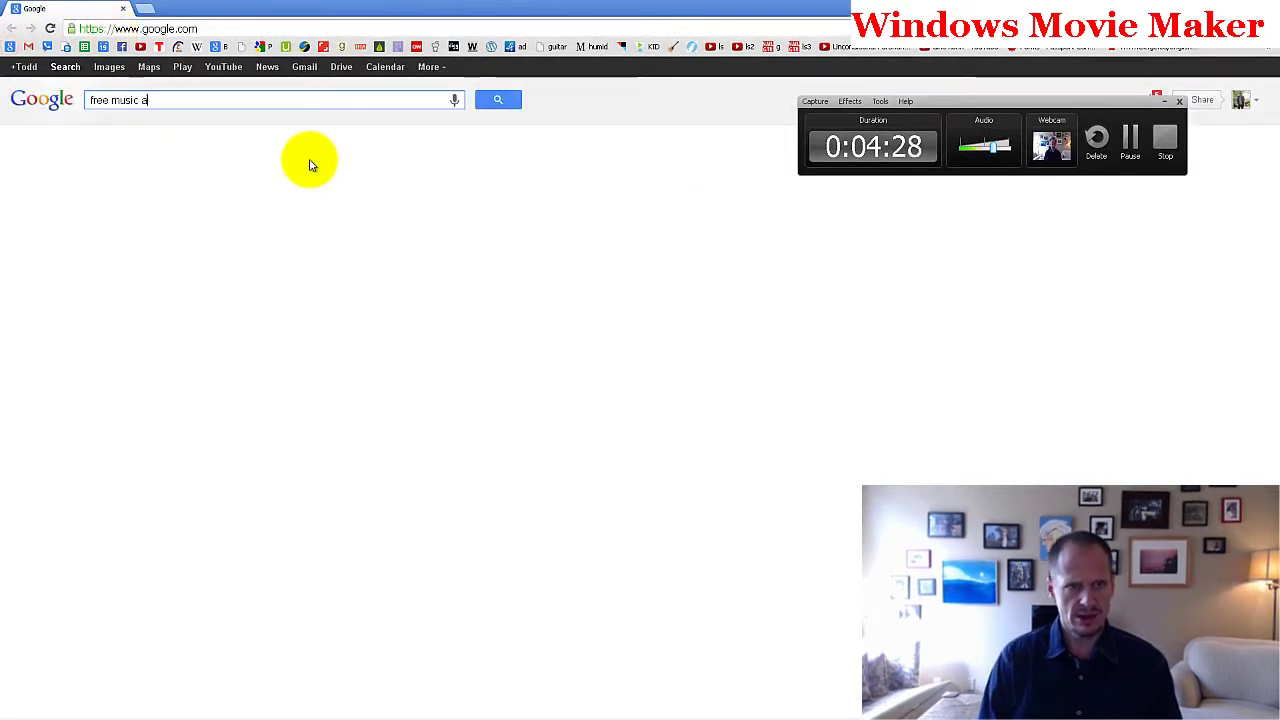
pyautogui.write('rchive')
pyautogui.press('Return')
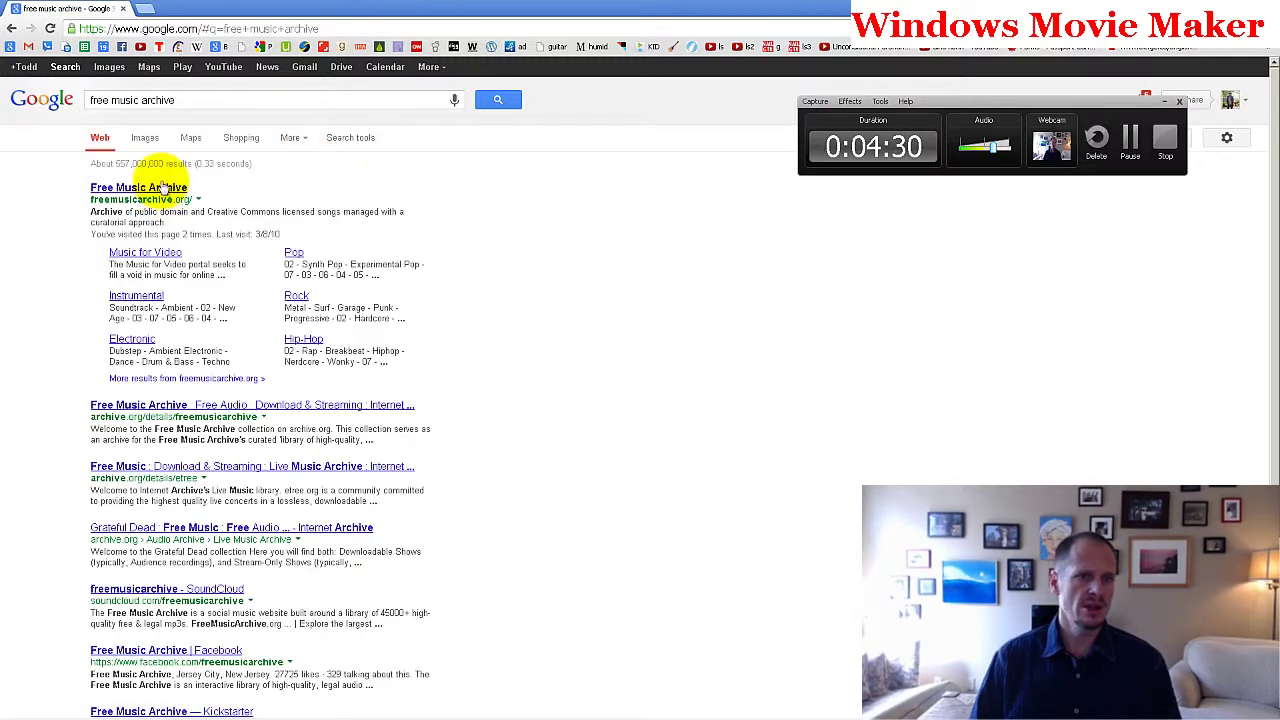
pyautogui.click(160, 187)
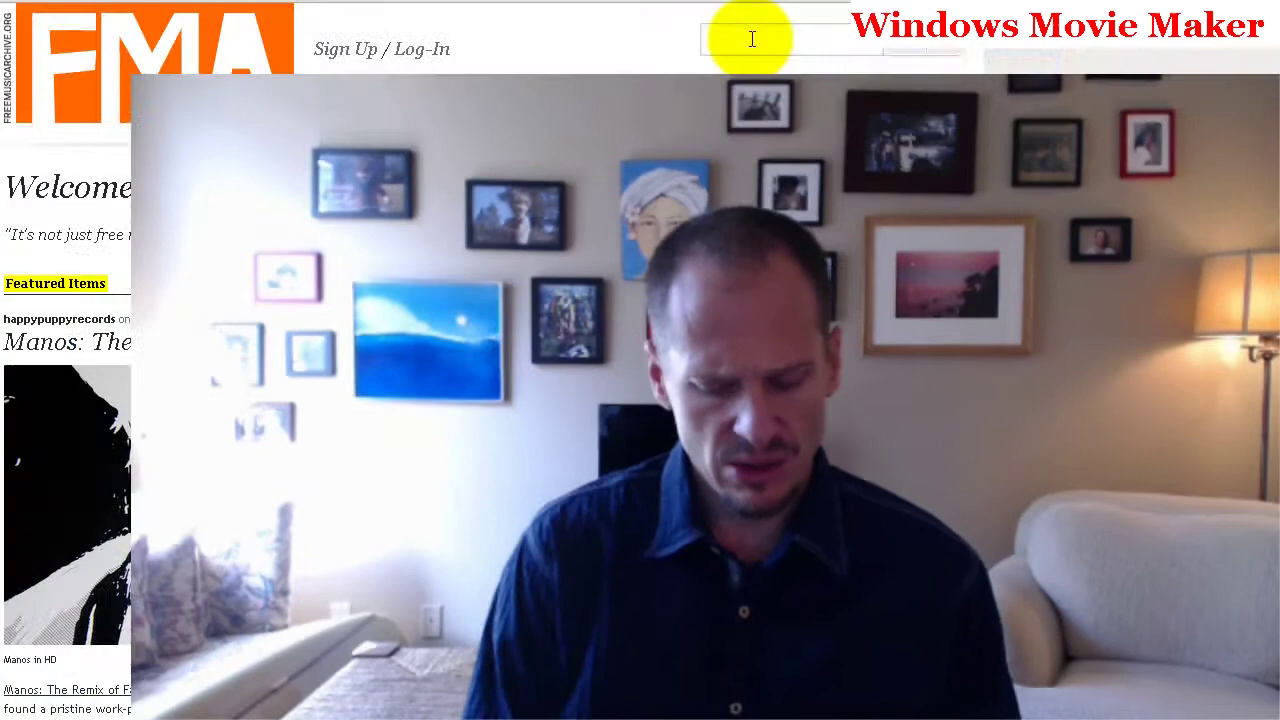
# - Search the Free Music Archive for "father sleep" and open the page of the song "Long Walk in the Wind and Rain"
pyautogui.write('father sle')
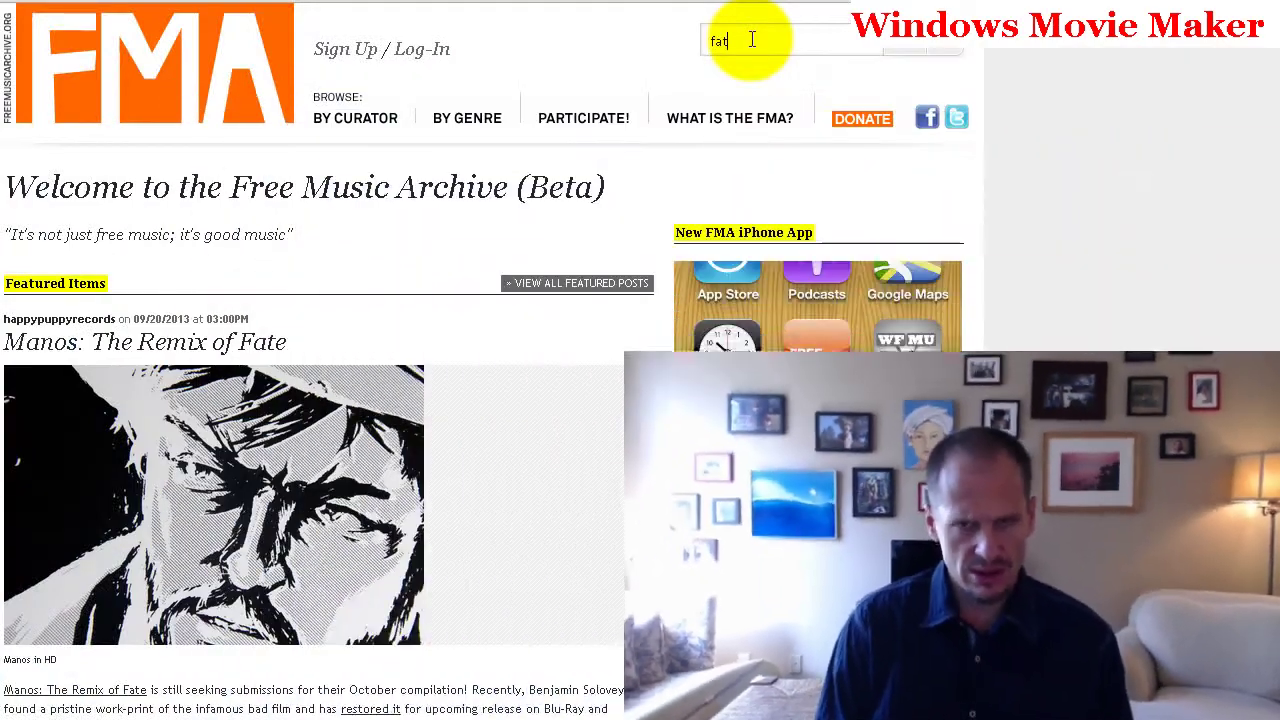
pyautogui.write('ep')
pyautogui.press('Return')
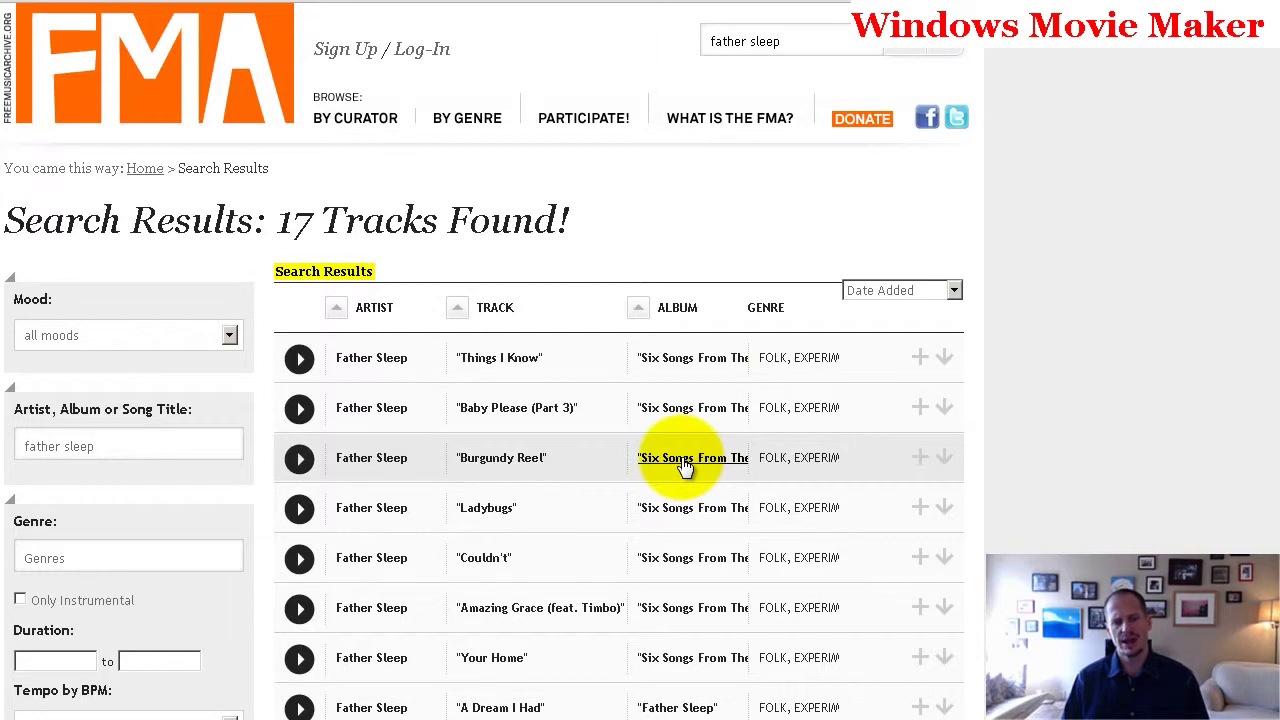
pyautogui.scroll(-3, 683, 467)
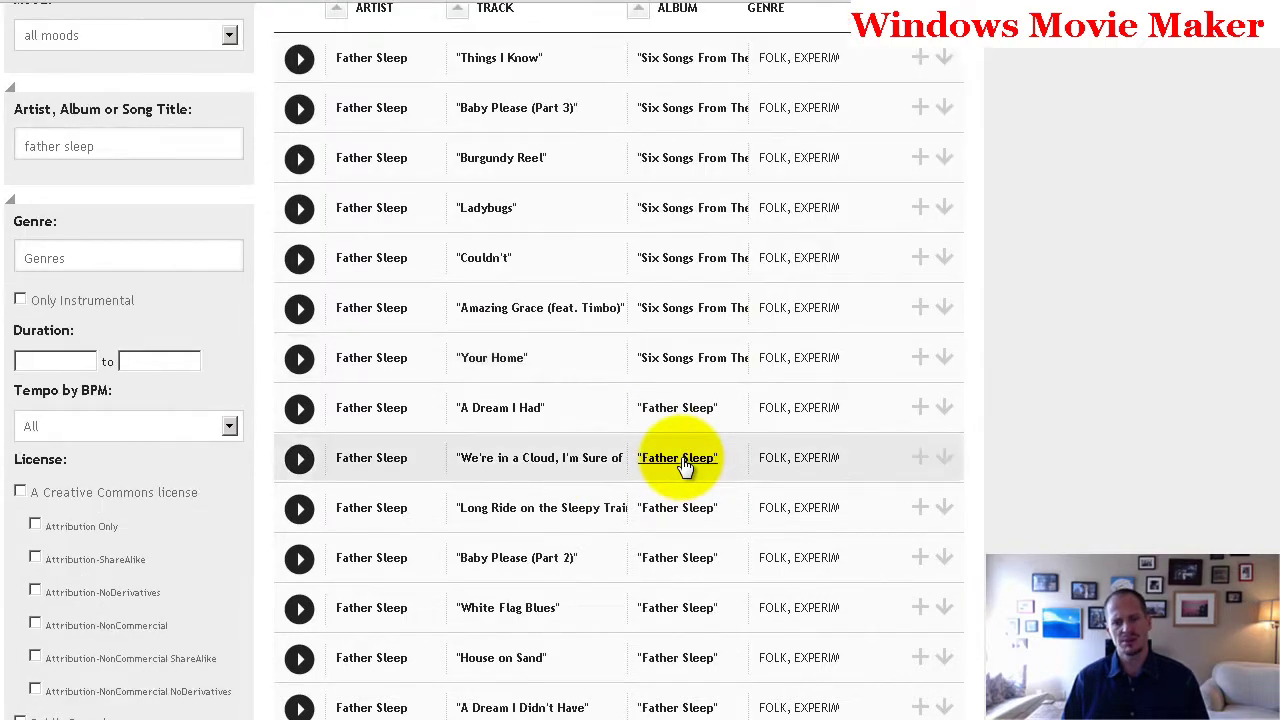
pyautogui.scroll(3, 686, 457)
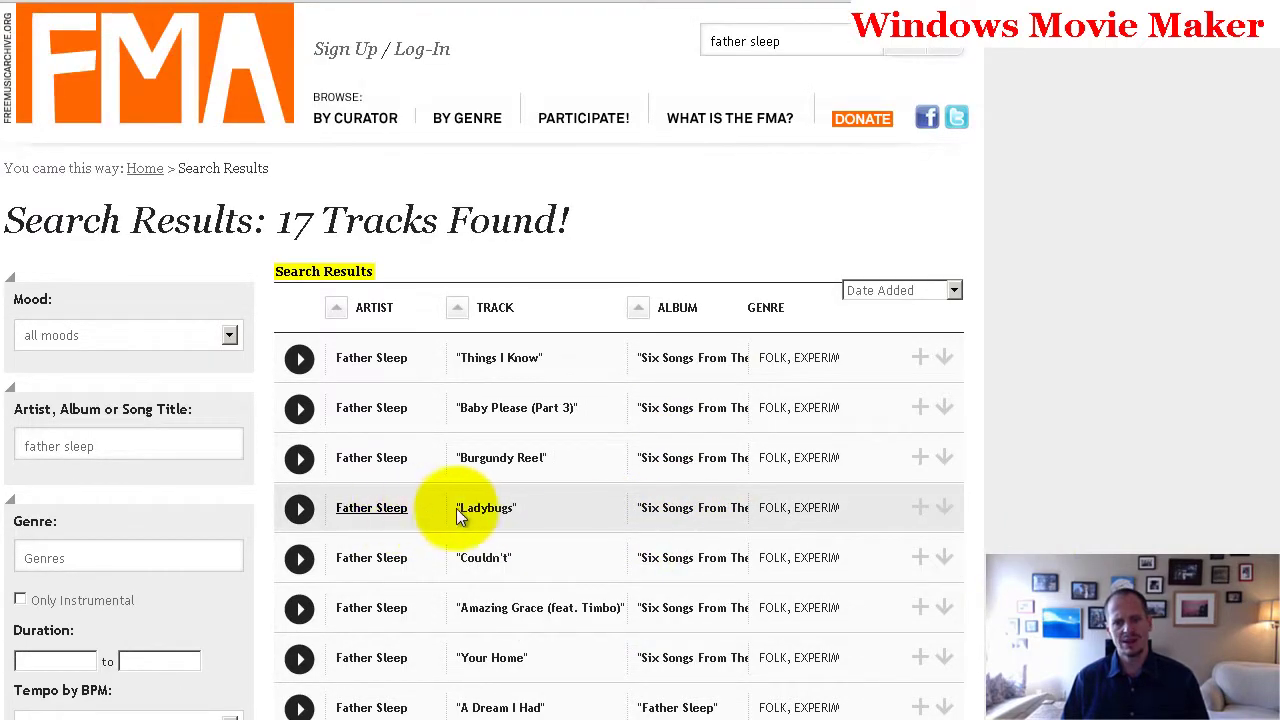
pyautogui.scroll(-3, 535, 528)
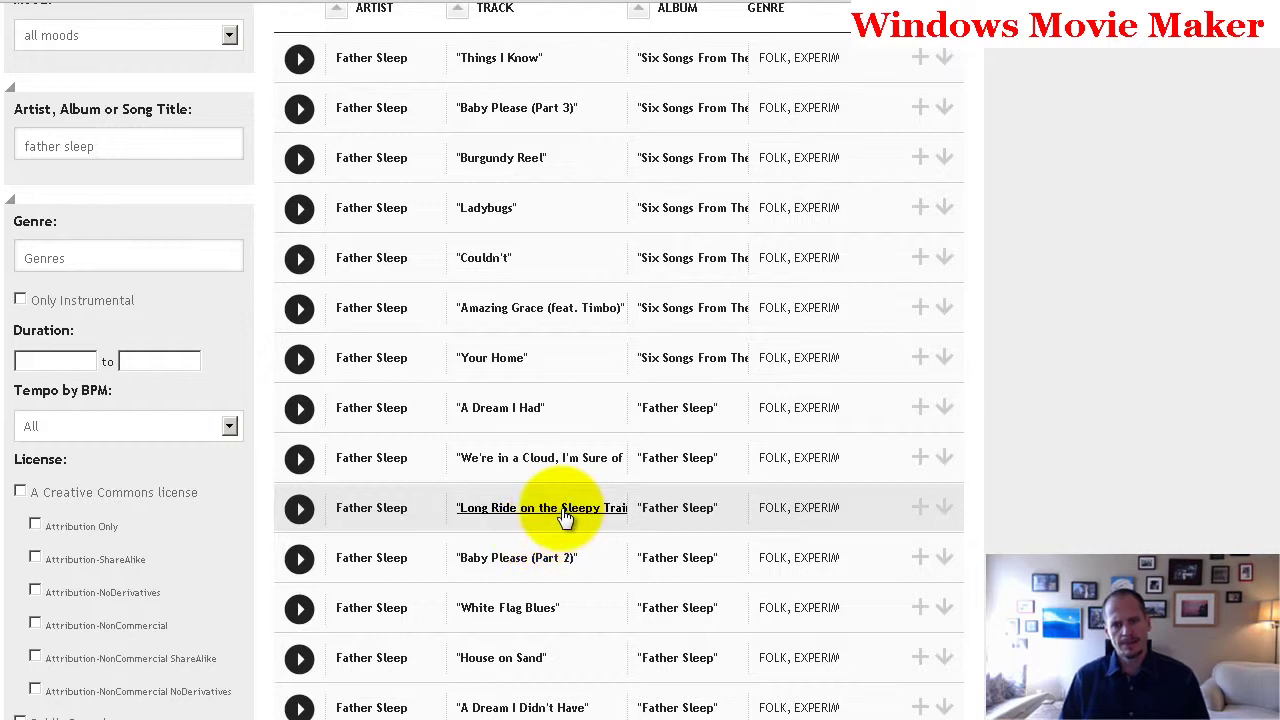
pyautogui.click(566, 512)
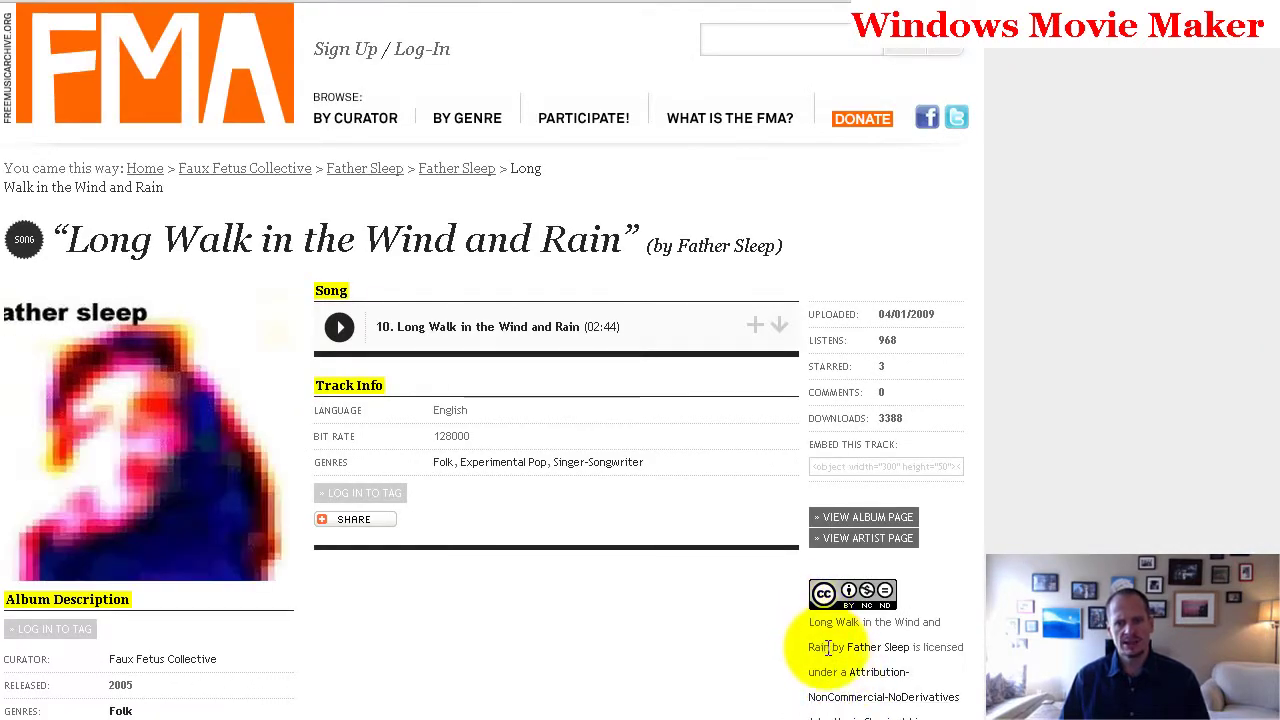
# - Examine the license text of "Long Walk in the Wind and Rain", and play a sample of the song before pausing it
pyautogui.moveTo(913, 647); pyautogui.dragTo(967, 697)
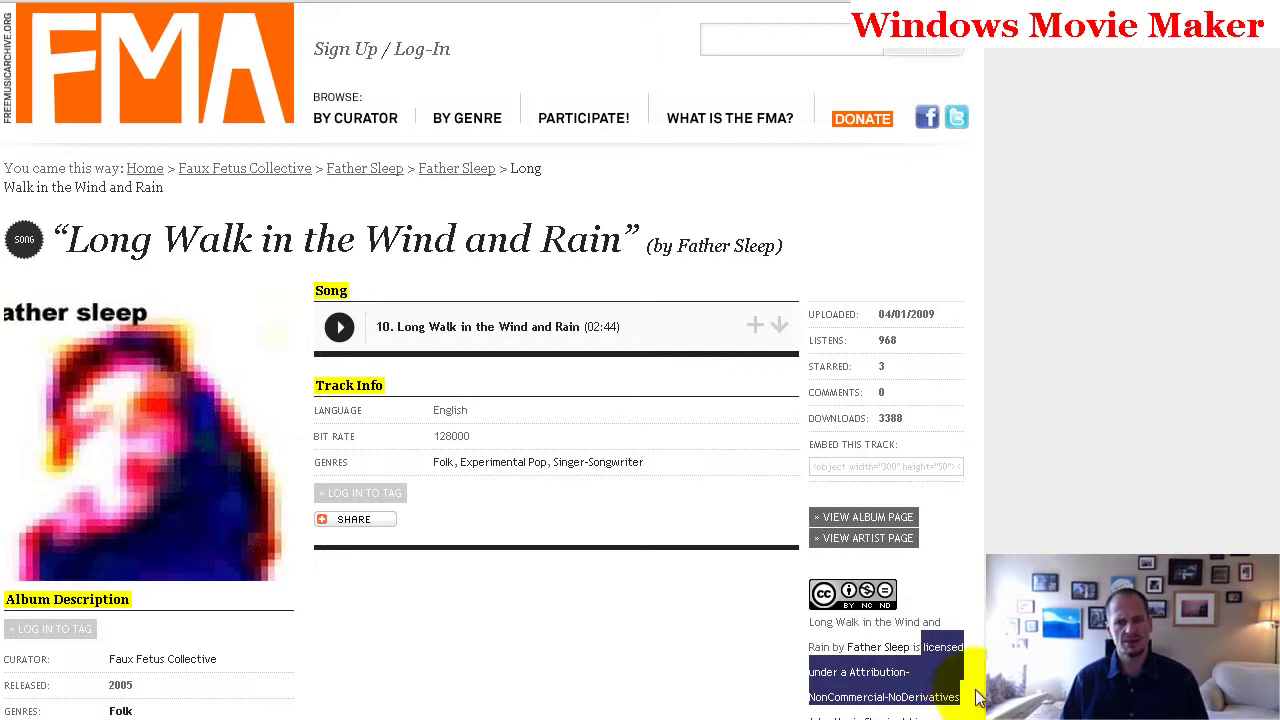
pyautogui.click(964, 590)
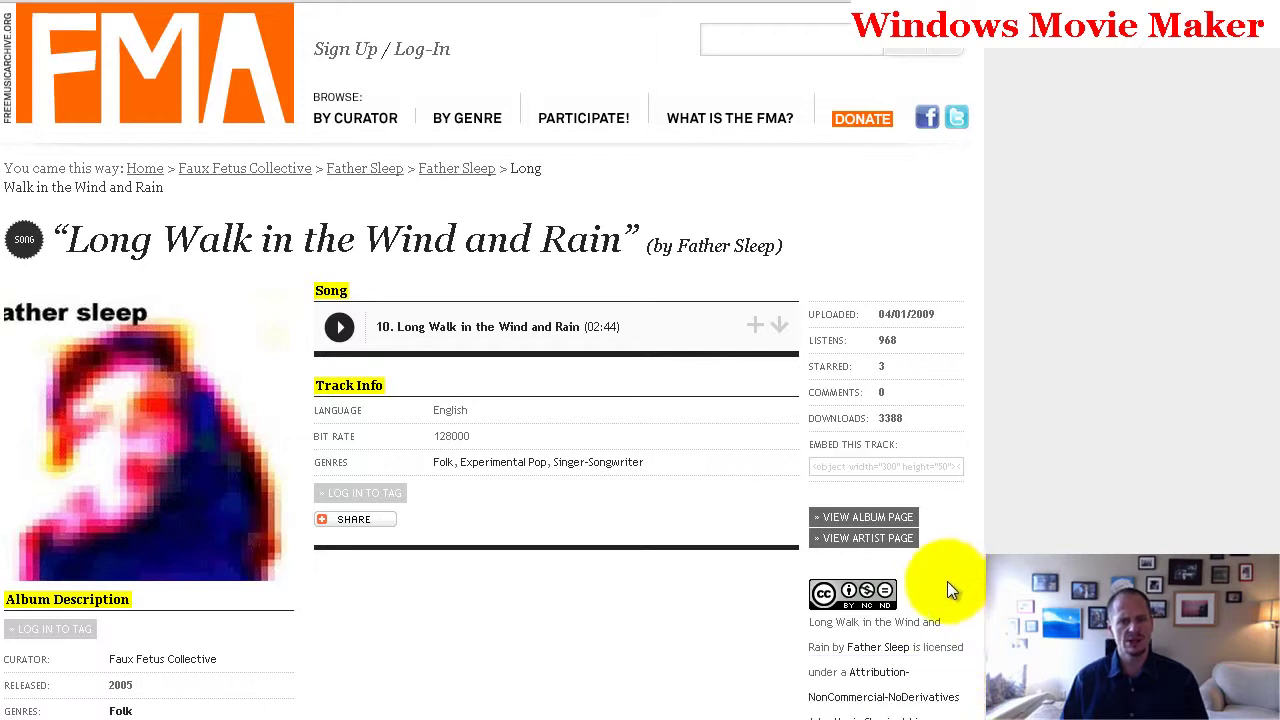
pyautogui.click(348, 332)
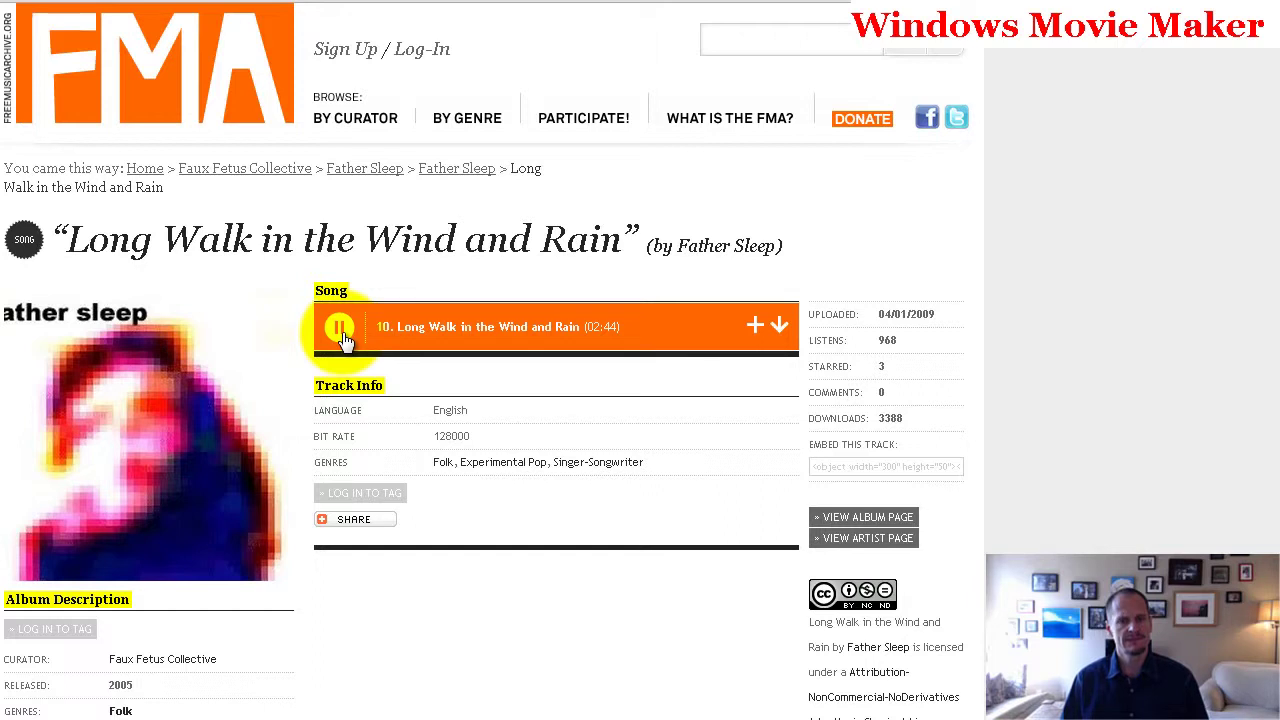
pyautogui.click(340, 330)
# - Search the Free Music Archive for "entertainment for the braindead"
pyautogui.click(766, 45)
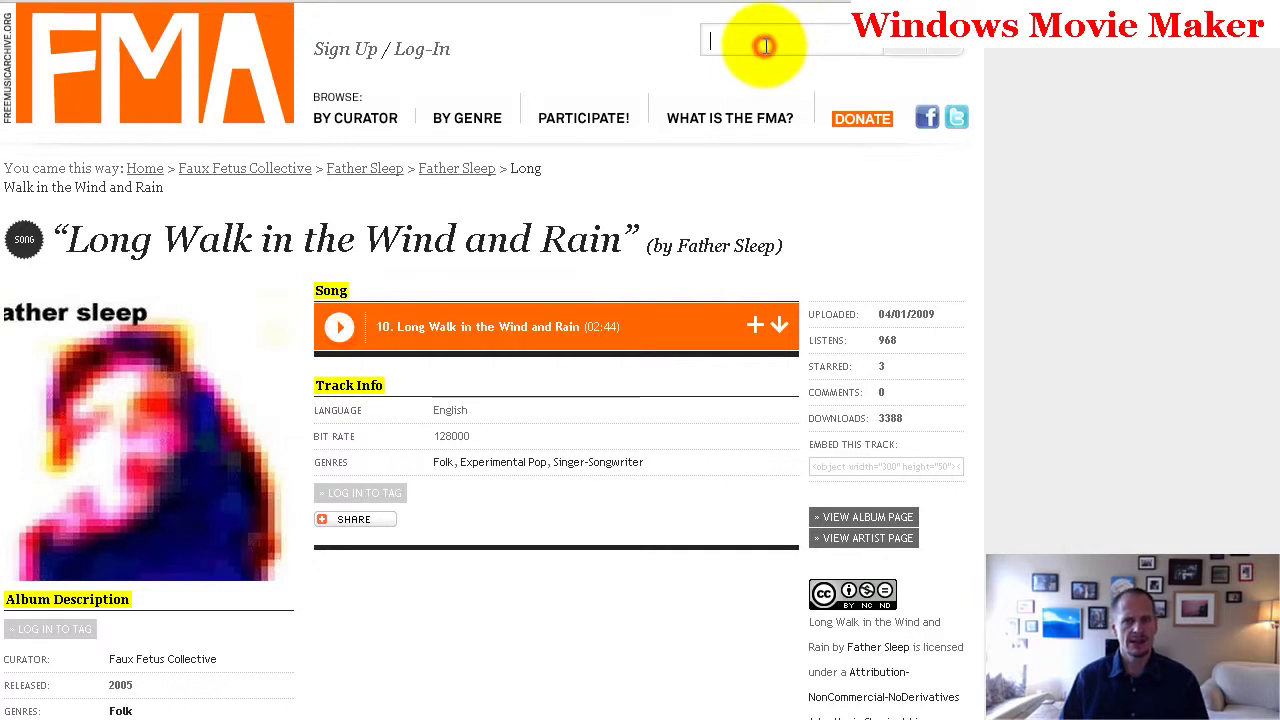
pyautogui.write('entertainment')
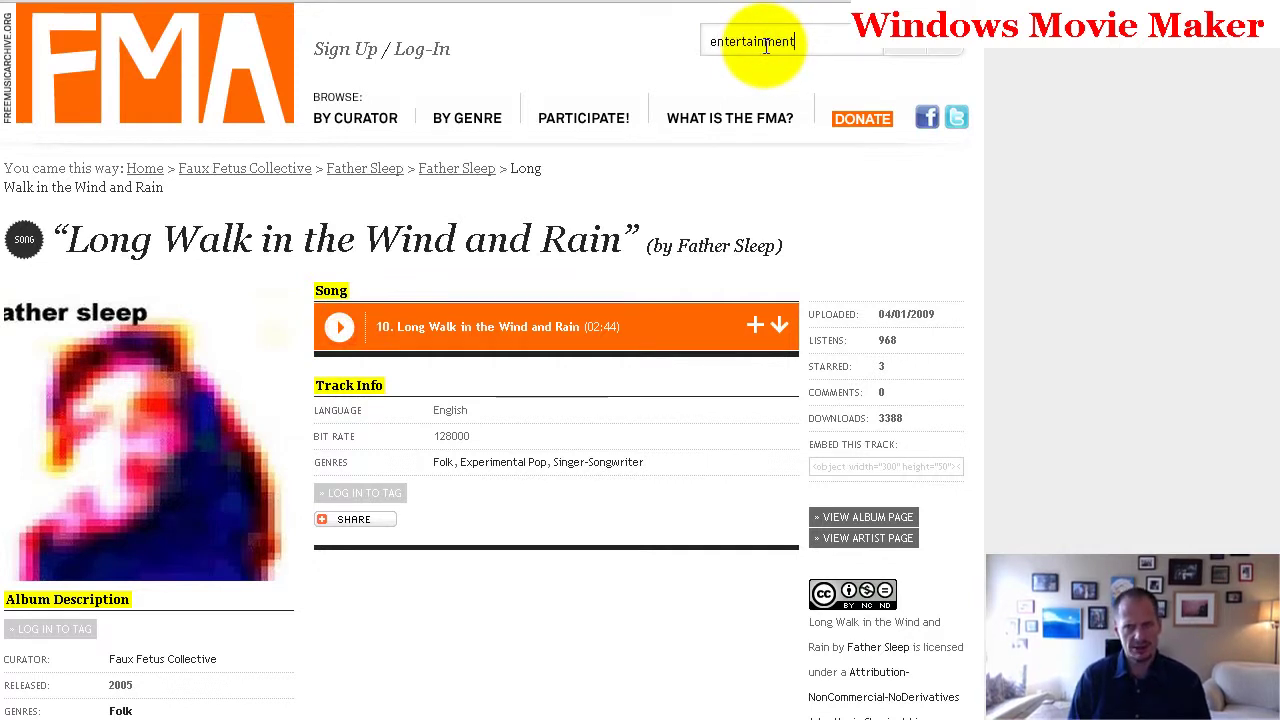
pyautogui.write(' for the bra')
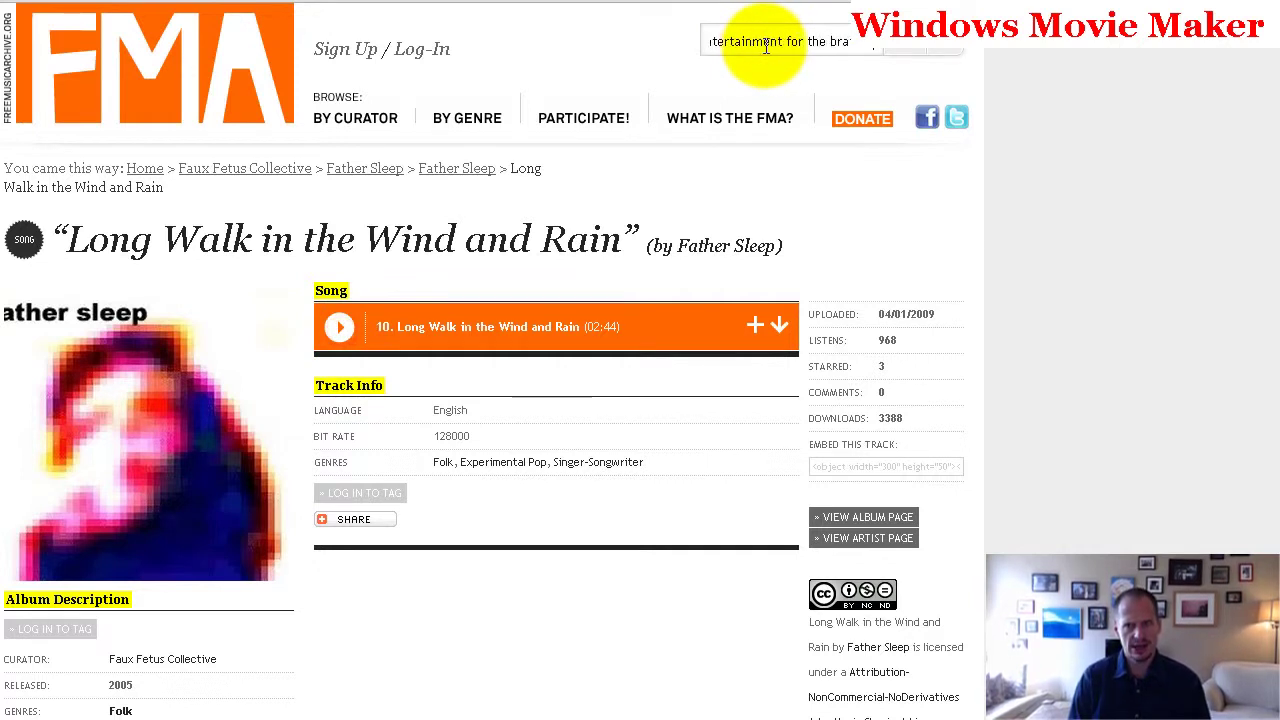
pyautogui.write('incead')
pyautogui.press('Return')
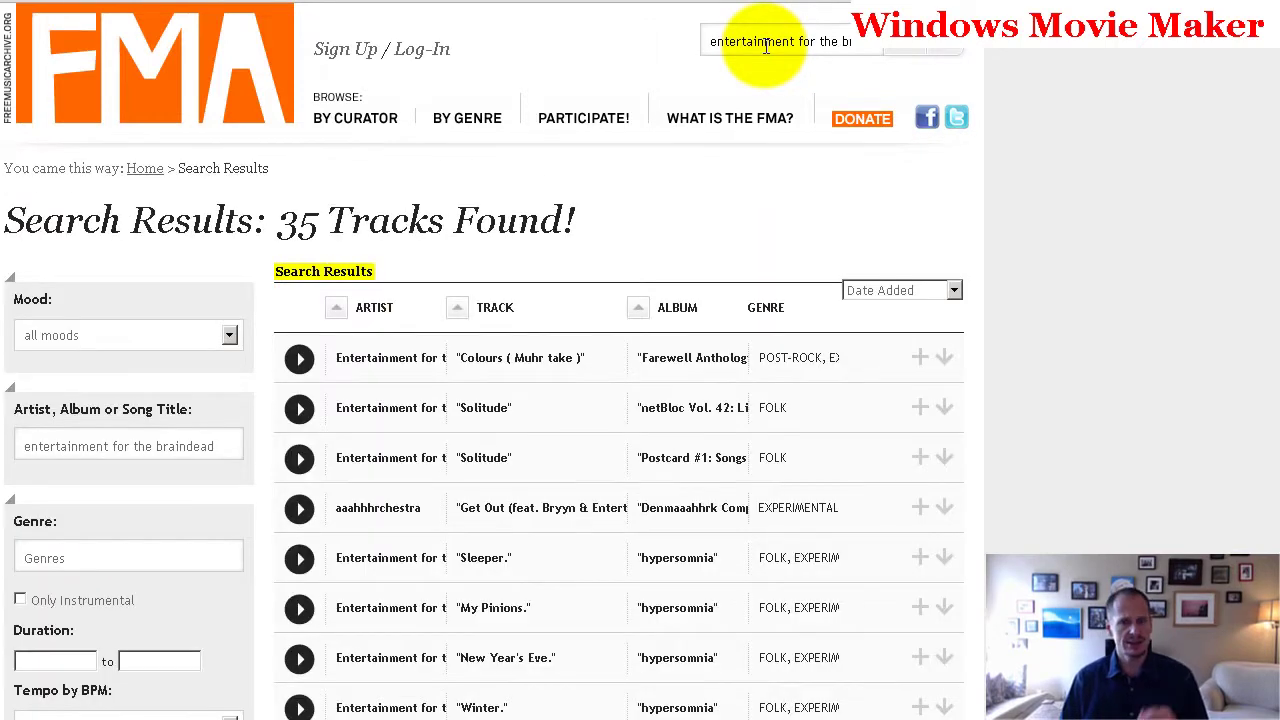
# - Open the page of the song "Hold/Break." from the results, and play a sample of it before pausing it
pyautogui.scroll(-3, 732, 400)
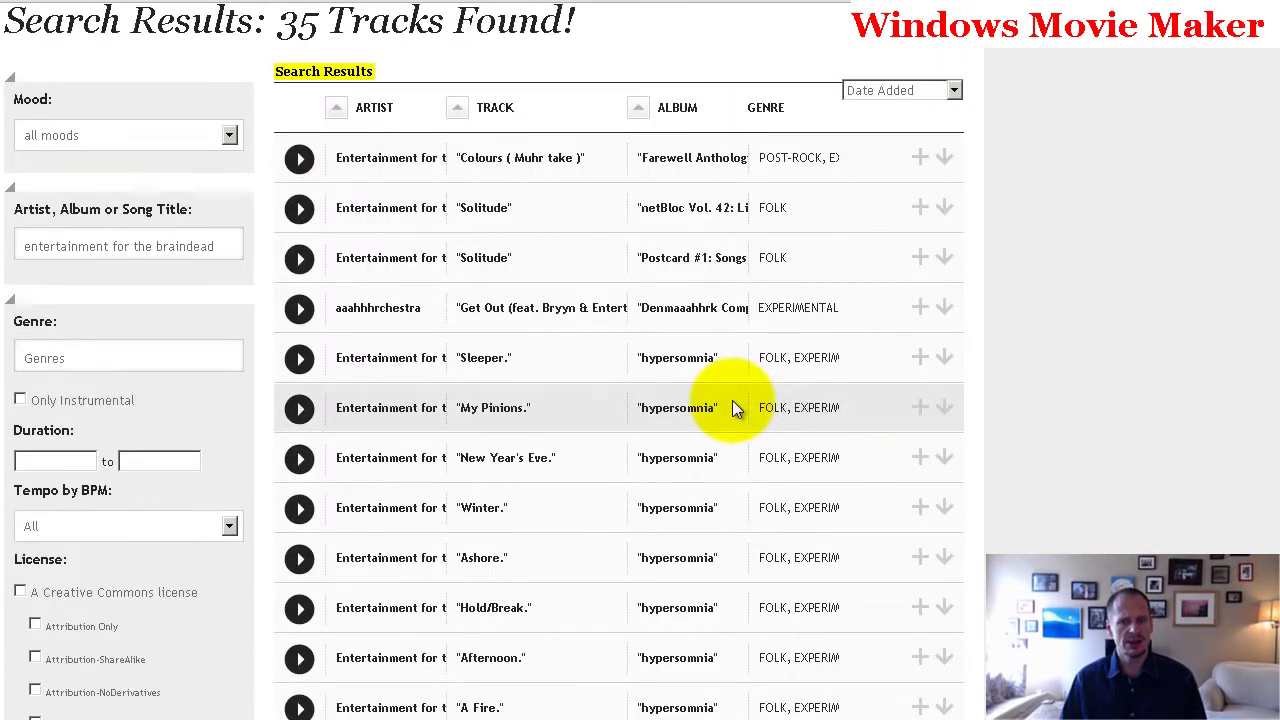
pyautogui.click(486, 612)
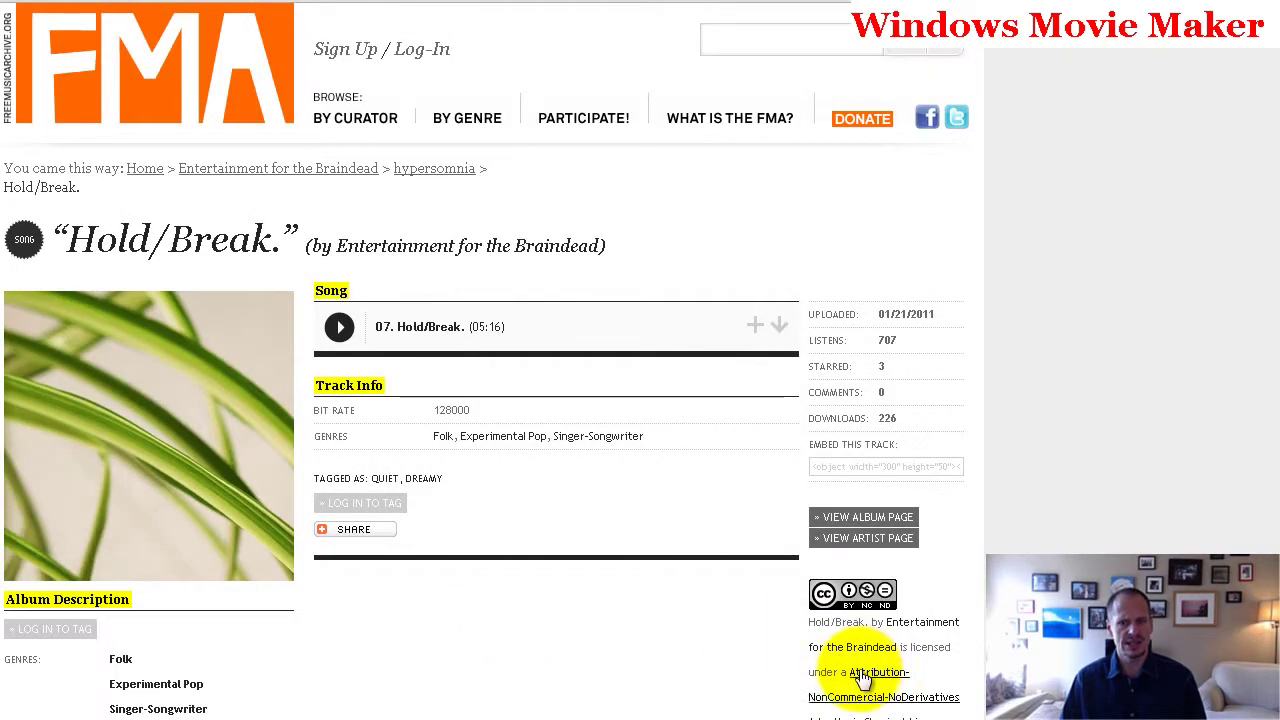
pyautogui.click(339, 327)
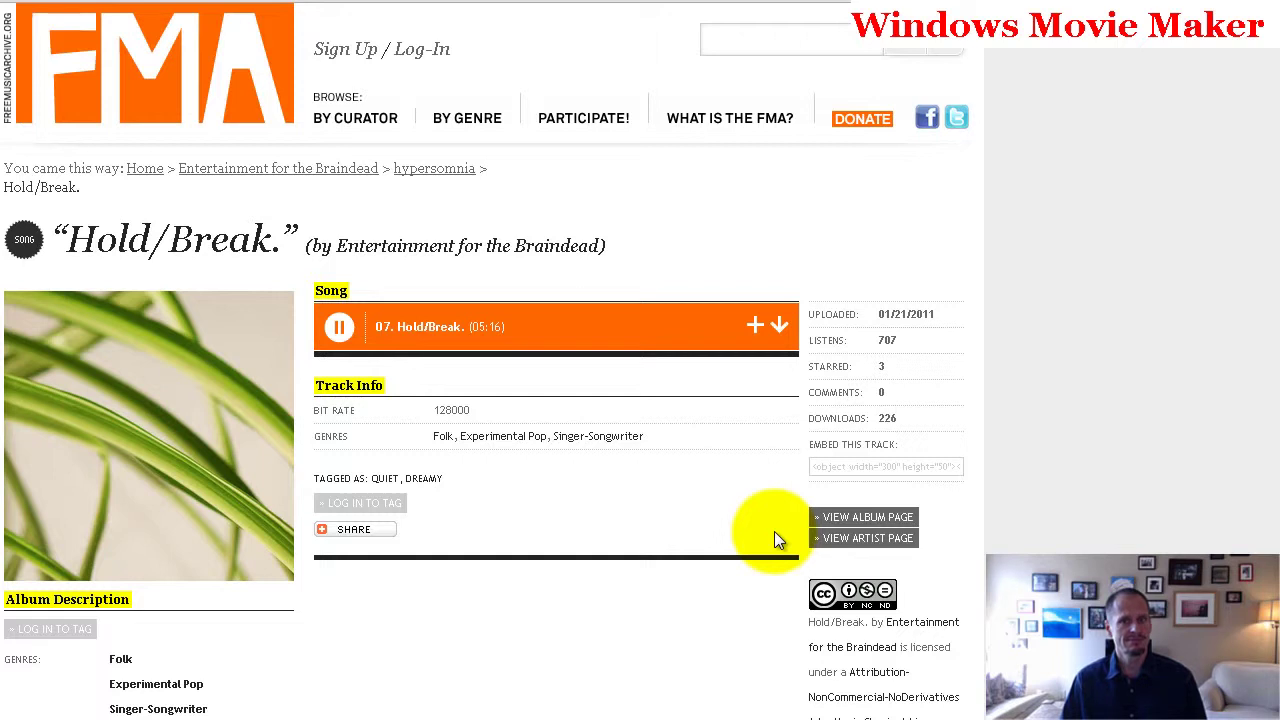
pyautogui.click(339, 330)
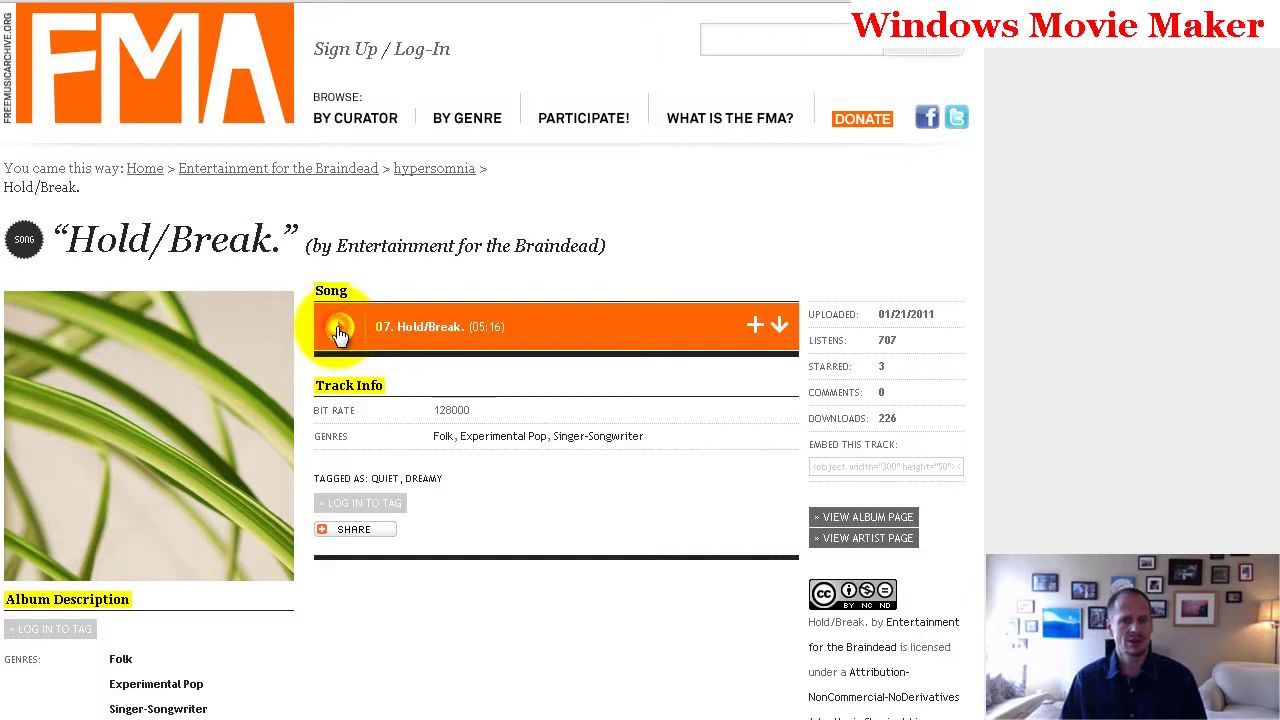
# - Search the Free Music Archive for "tracky birthday"
pyautogui.click(787, 42)
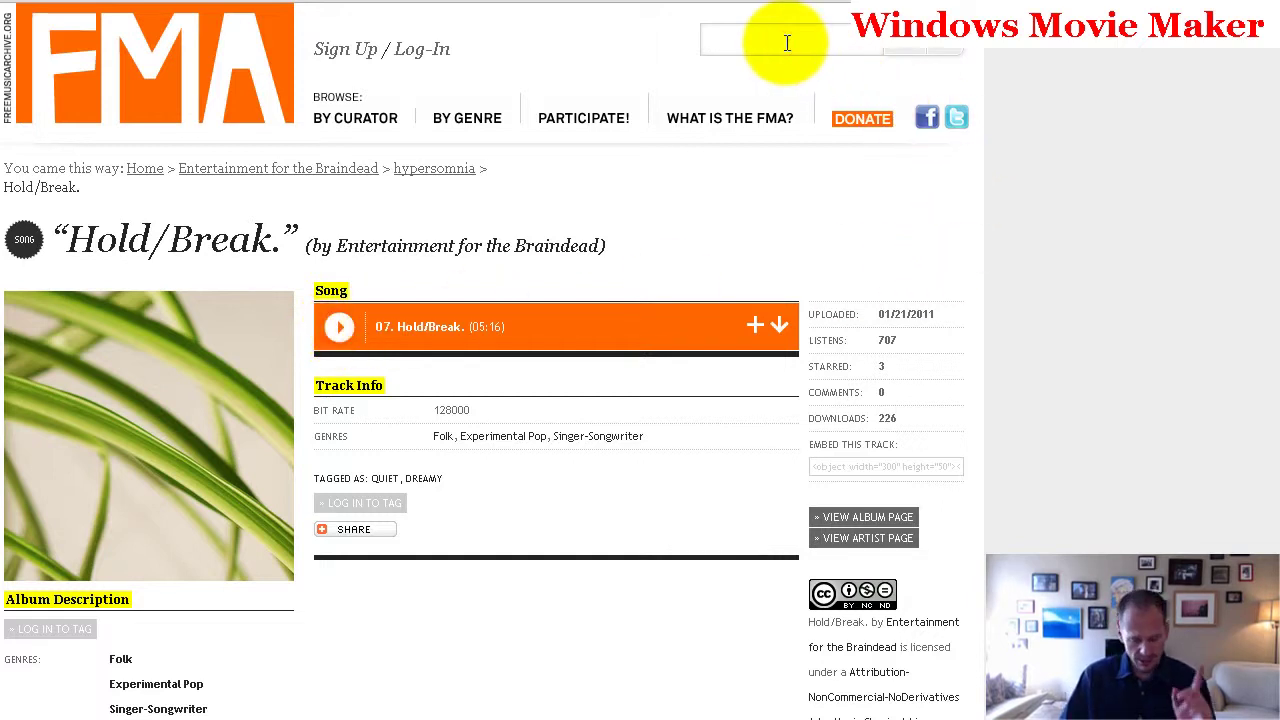
pyautogui.write('tracky birthday')
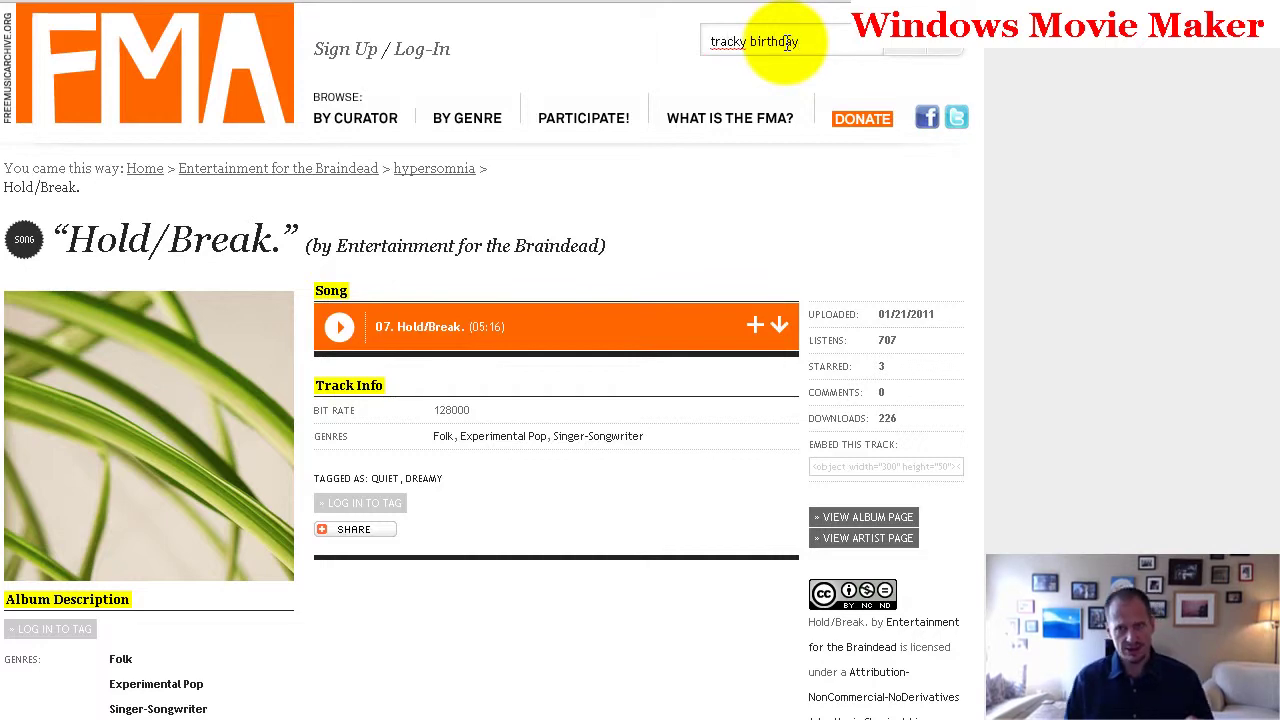
pyautogui.press('Return')
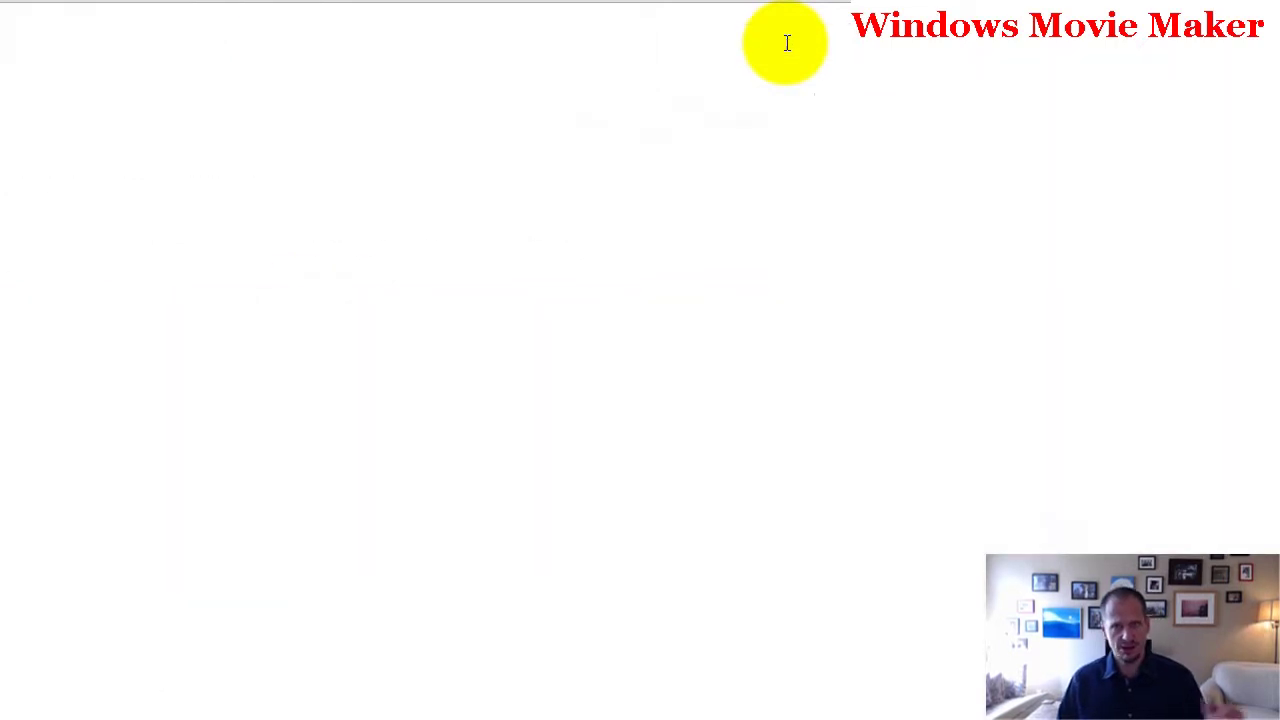
pyautogui.moveTo(677, 160)
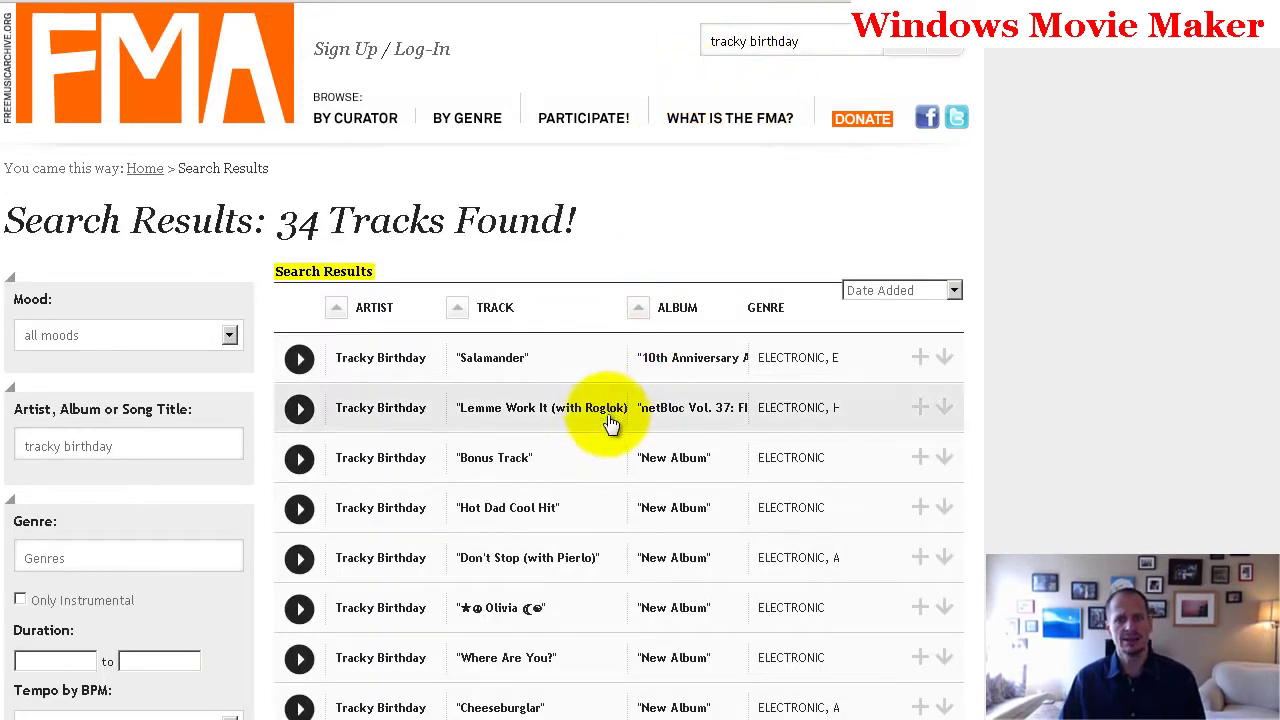
# - Look through the "tracky birthday" search results for a track that suits the movie, comparing track titles, albums and genres
pyautogui.scroll(-2, 1025, 555)
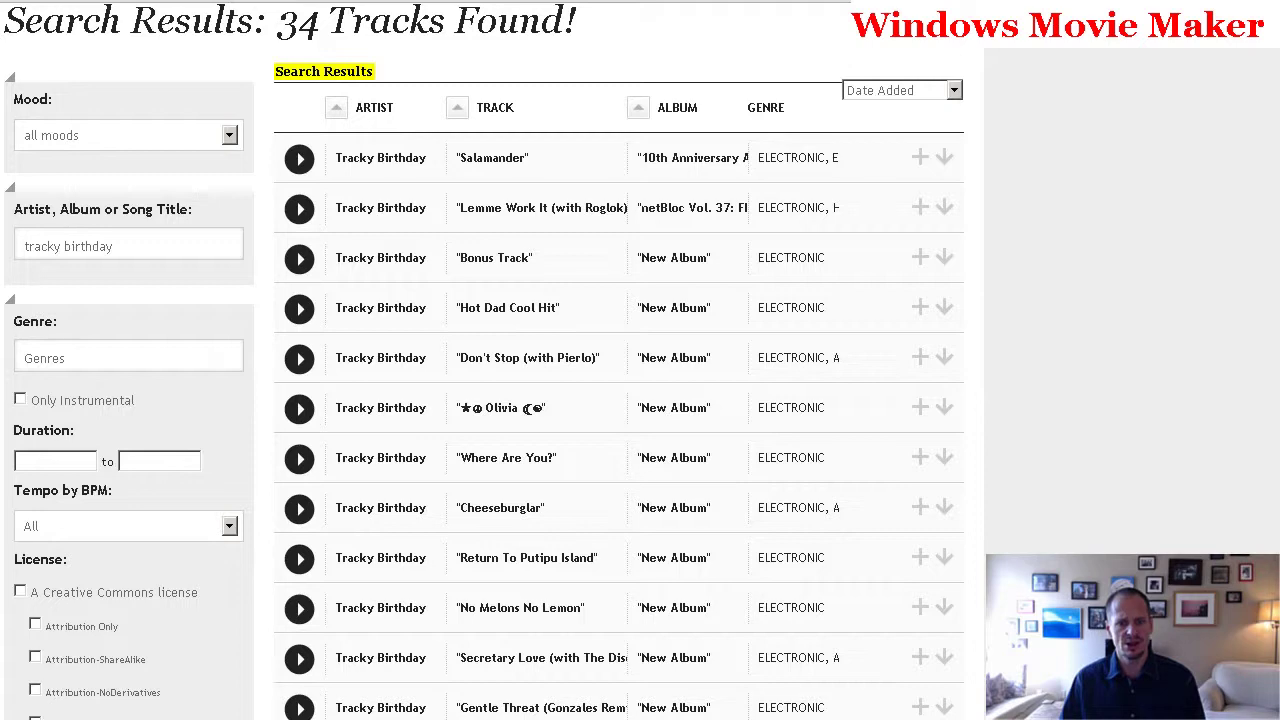
pyautogui.scroll(2, 620, 400)
pyautogui.scroll(-3, 620, 400)
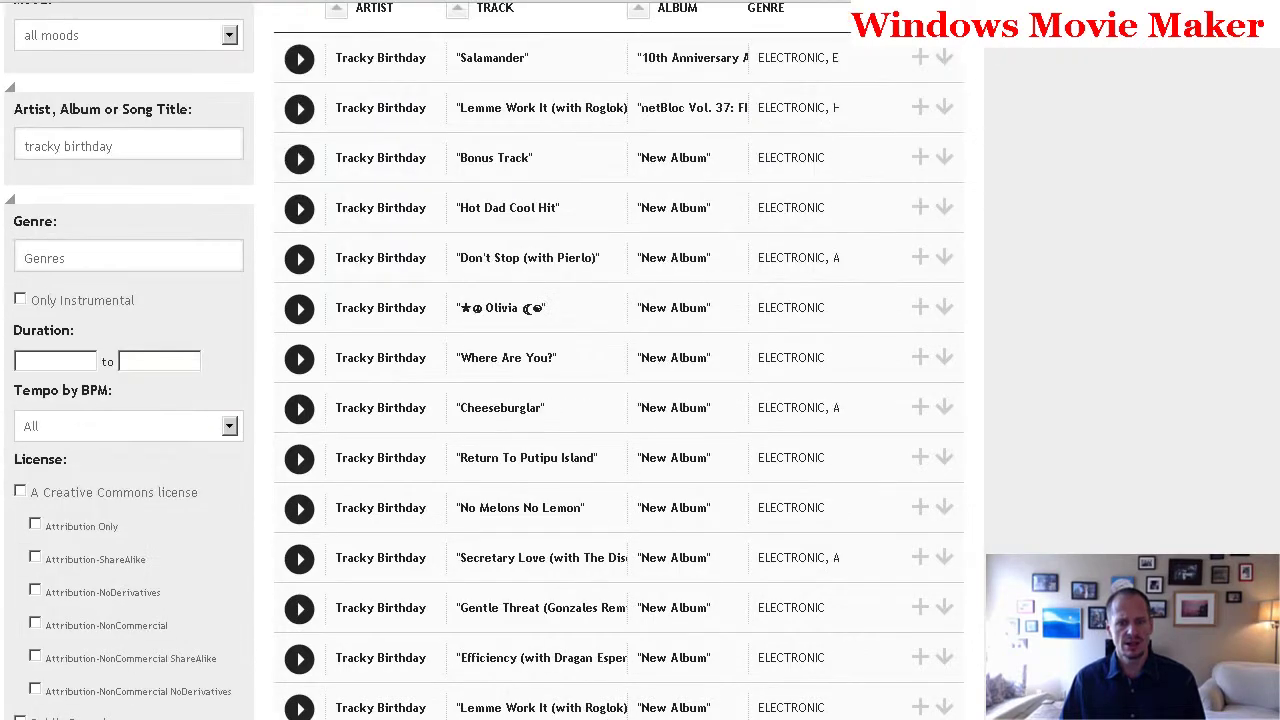
pyautogui.scroll(3, 620, 400)
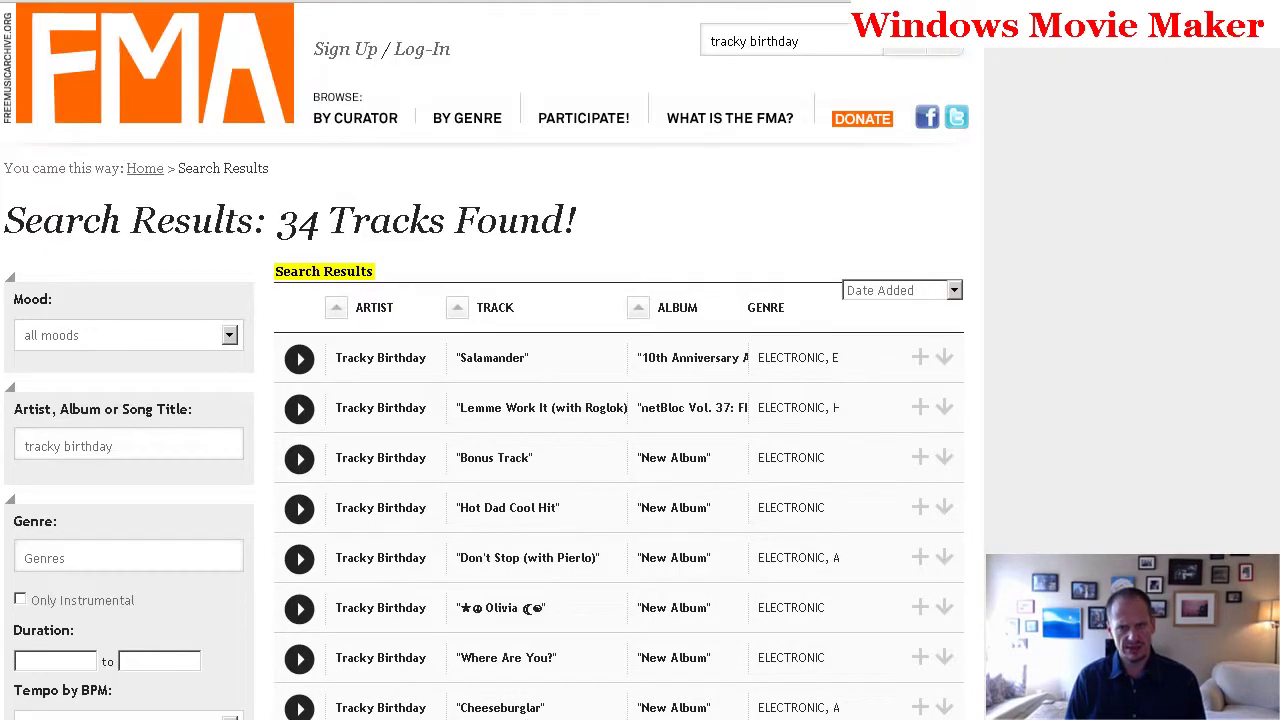
pyautogui.scroll(-7, 620, 400)
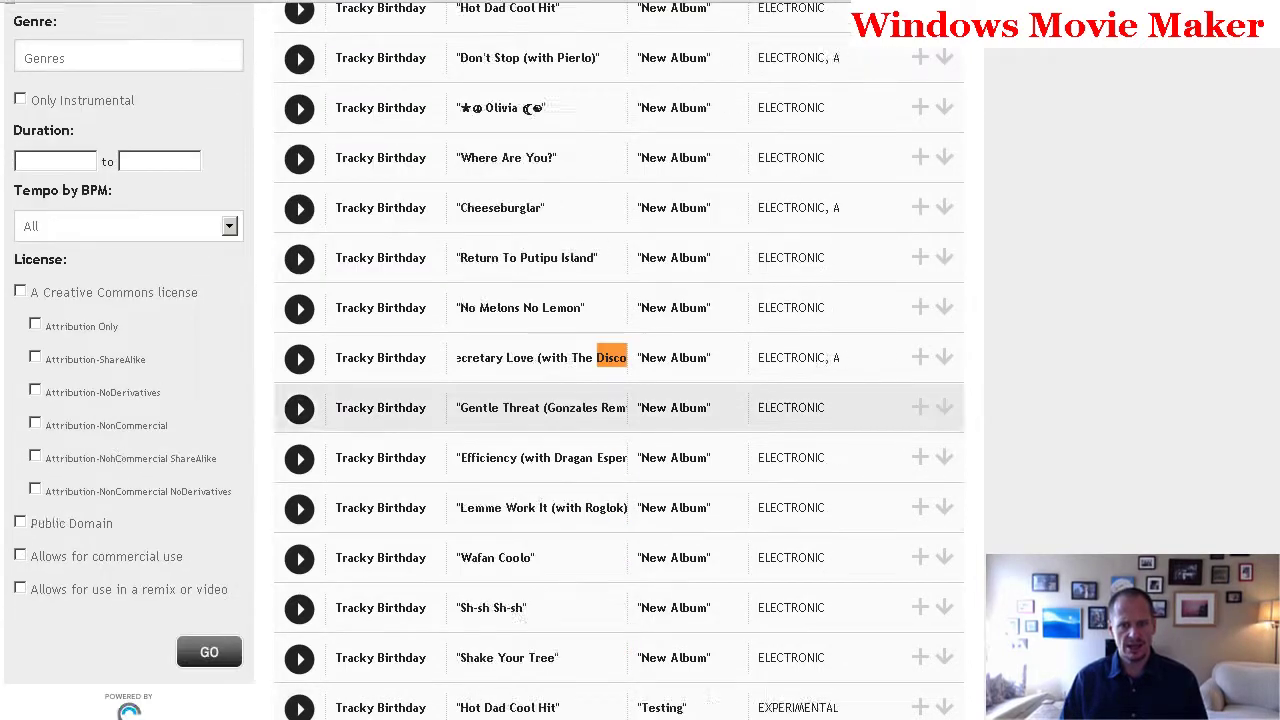
pyautogui.scroll(-5, 620, 400)
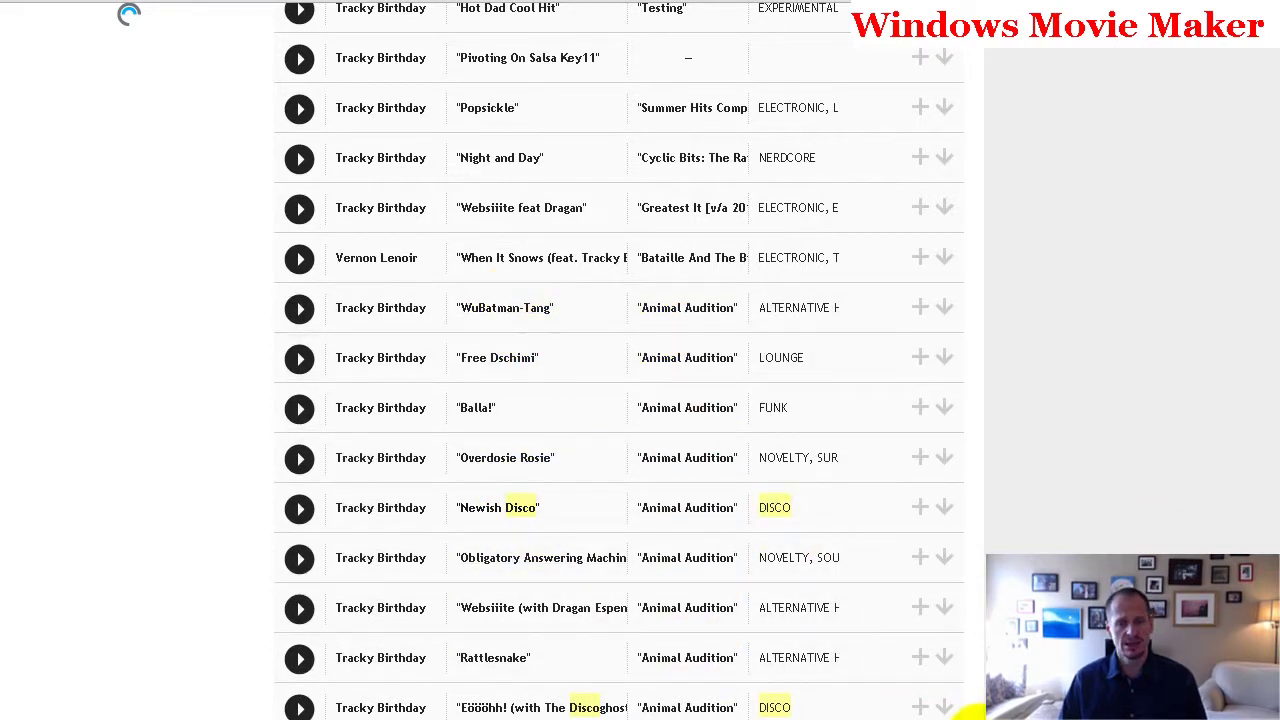
pyautogui.scroll(2, 972, 705)
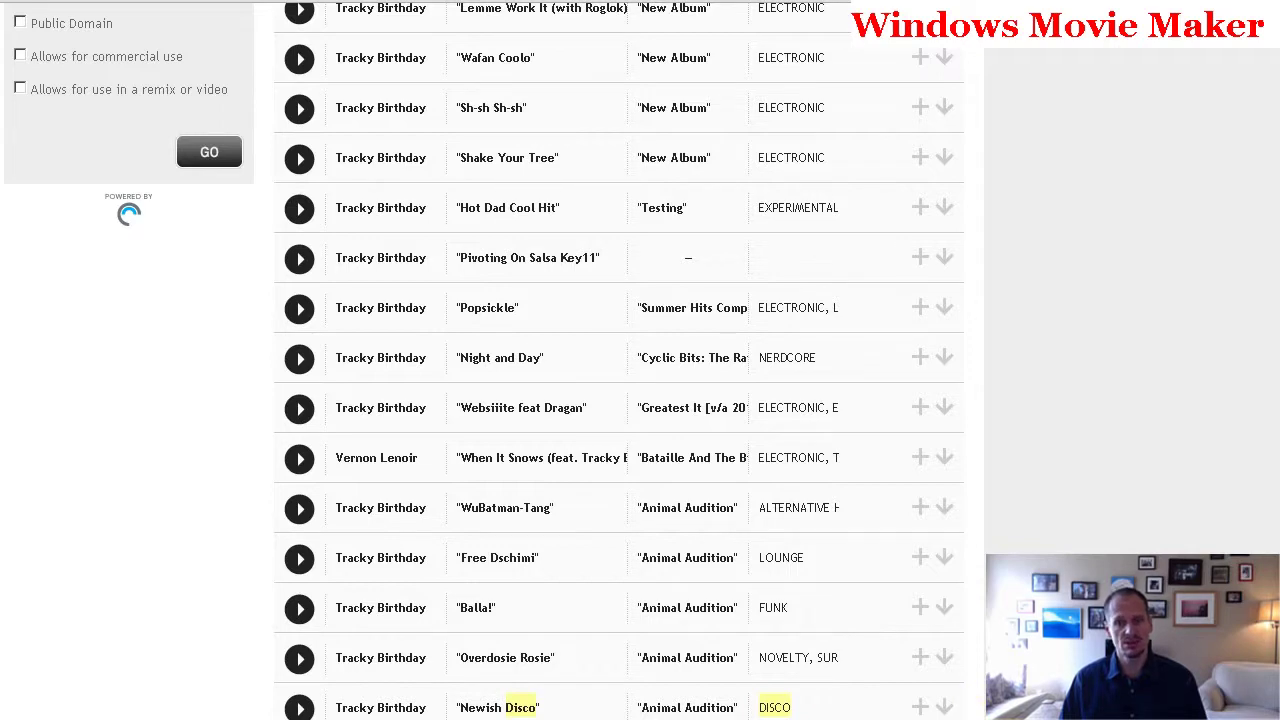
pyautogui.scroll(3, 620, 400)
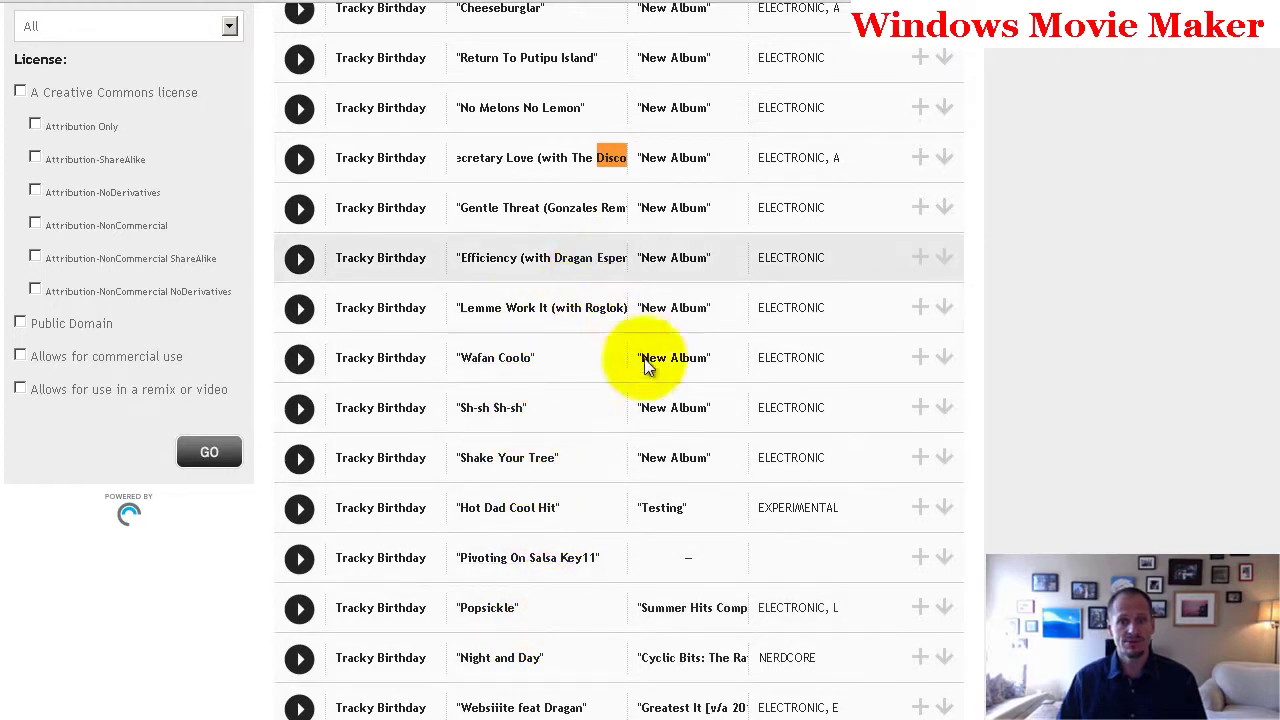
pyautogui.scroll(4, 703, 466)
pyautogui.scroll(1, 703, 467)
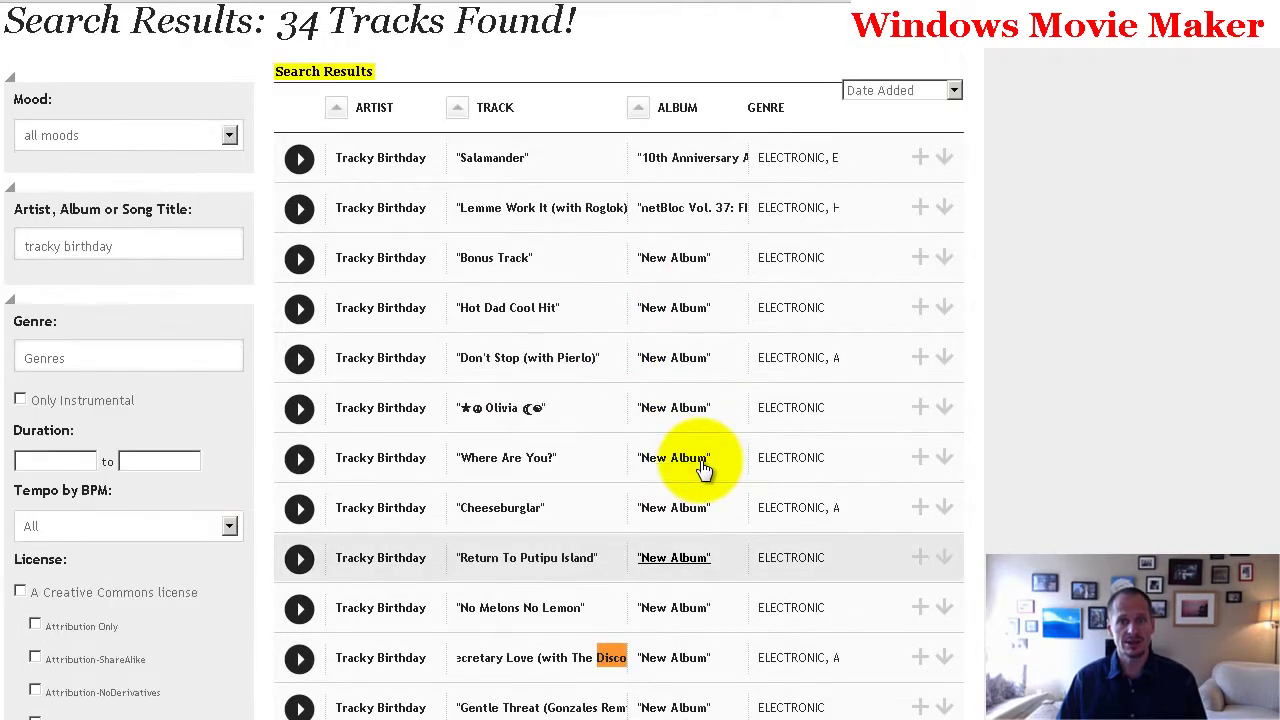
pyautogui.scroll(-11, 705, 468)
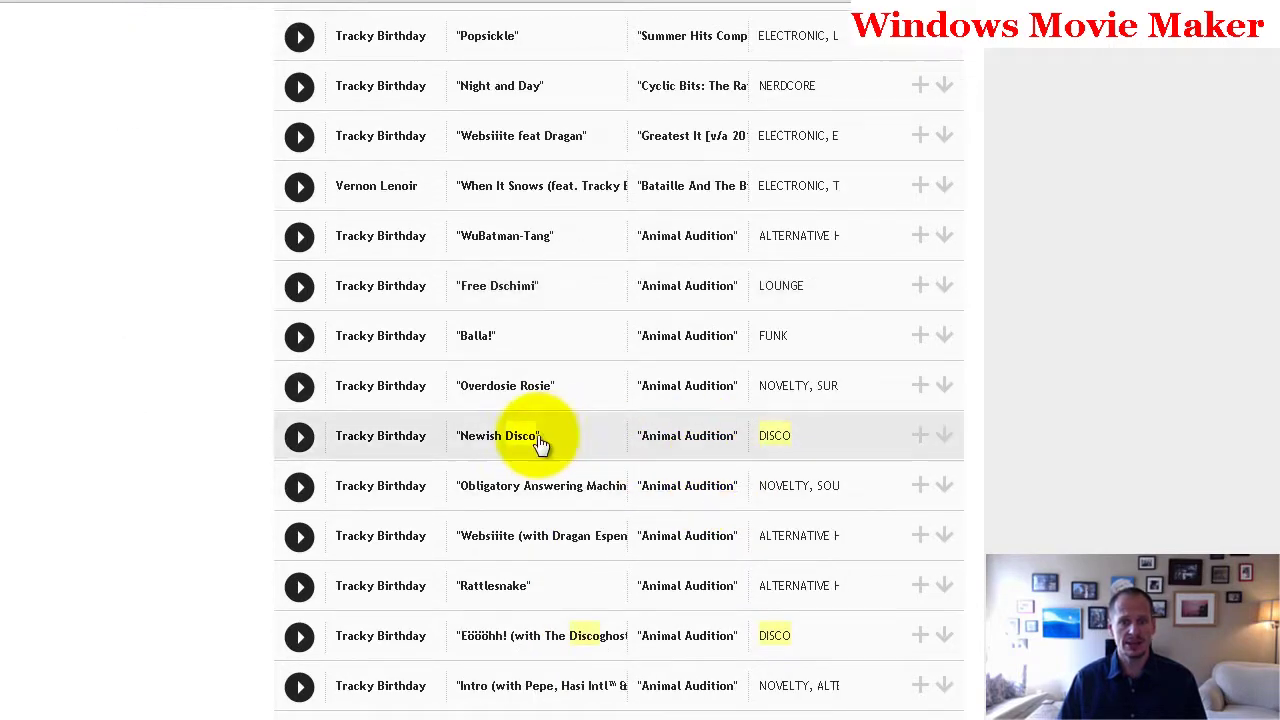
pyautogui.scroll(1, 517, 443)
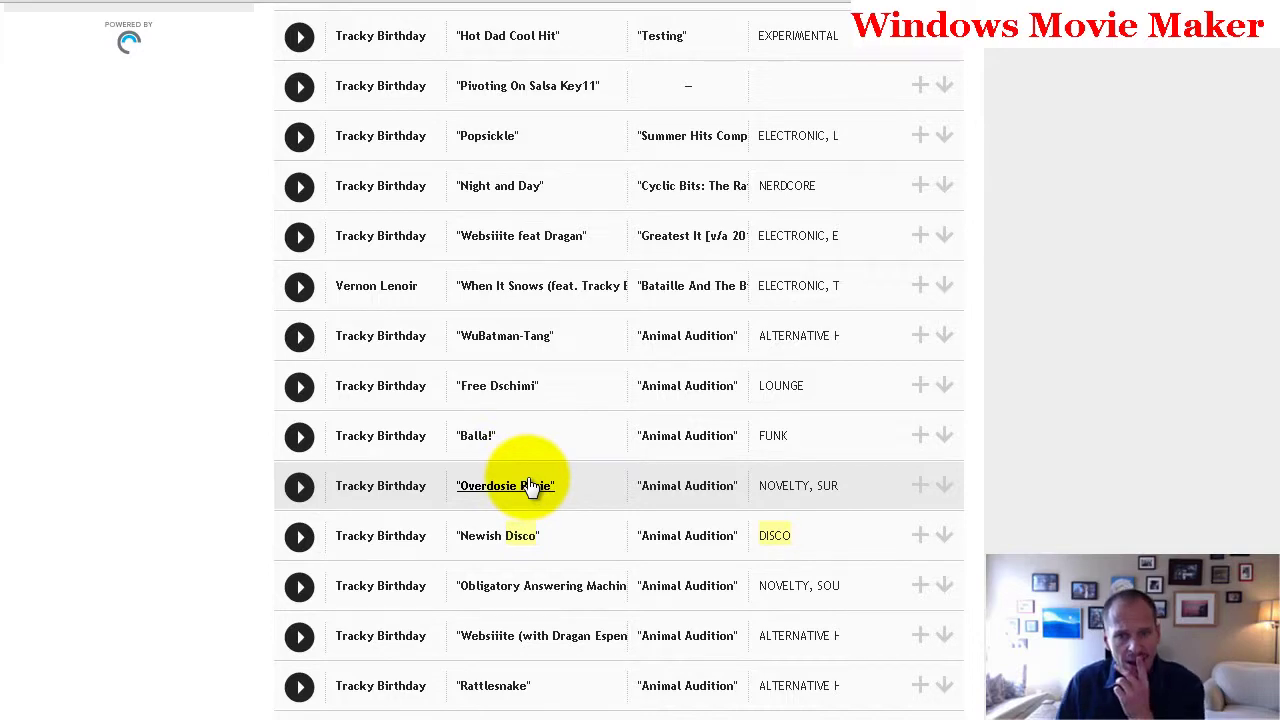
pyautogui.scroll(2, 533, 487)
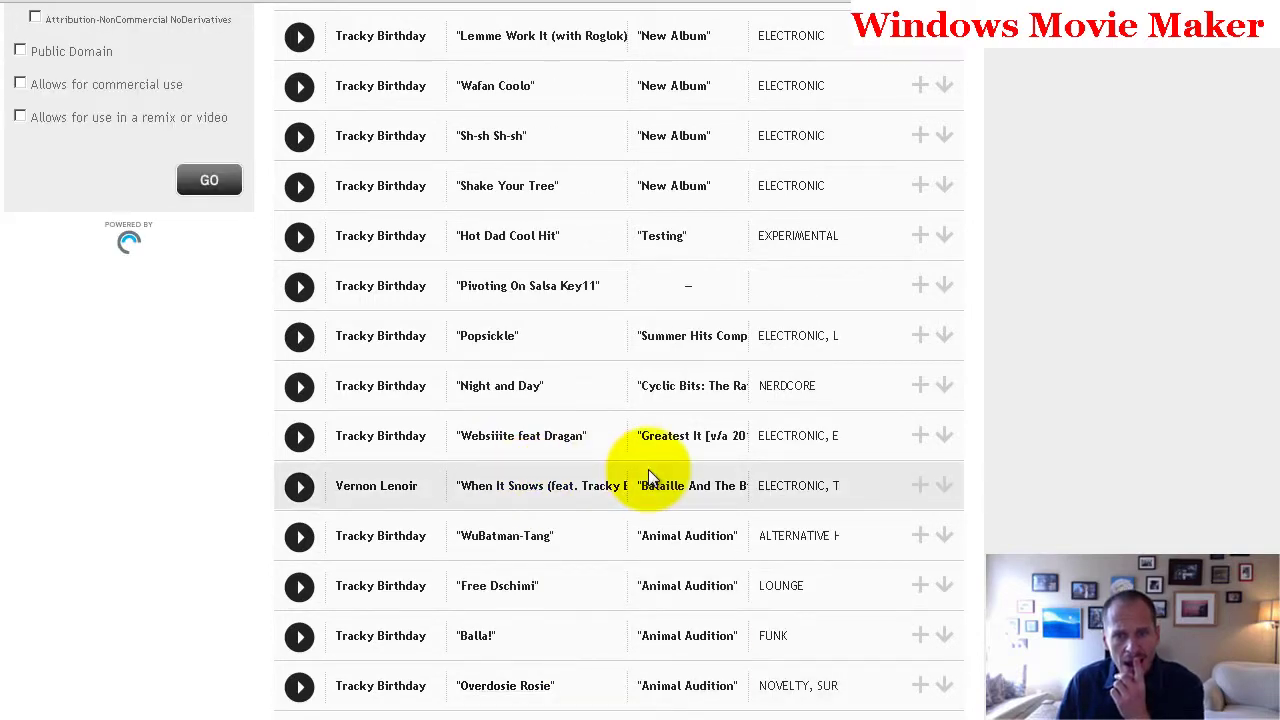
# - Play a sample of "WuBatman-Tang" while looking through the other Tracky Birthday tracks in the results
pyautogui.click(306, 542)
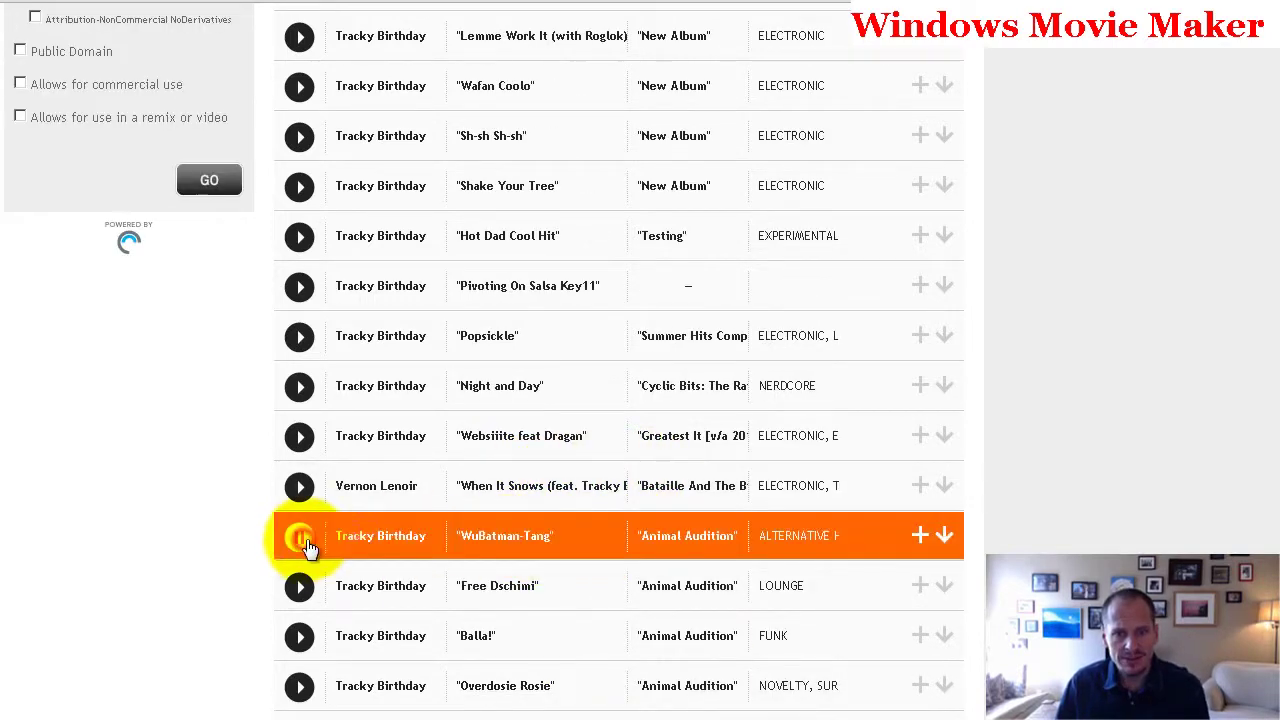
pyautogui.scroll(2, 771, 429)
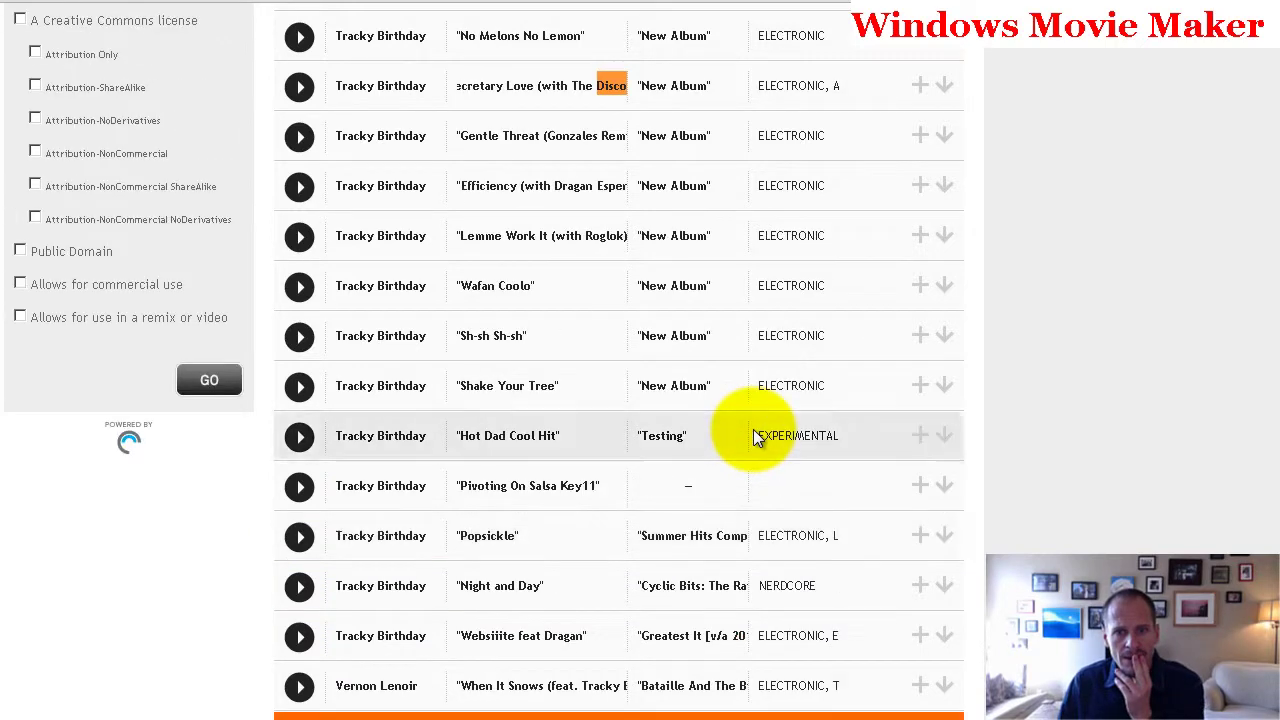
pyautogui.scroll(1, 757, 437)
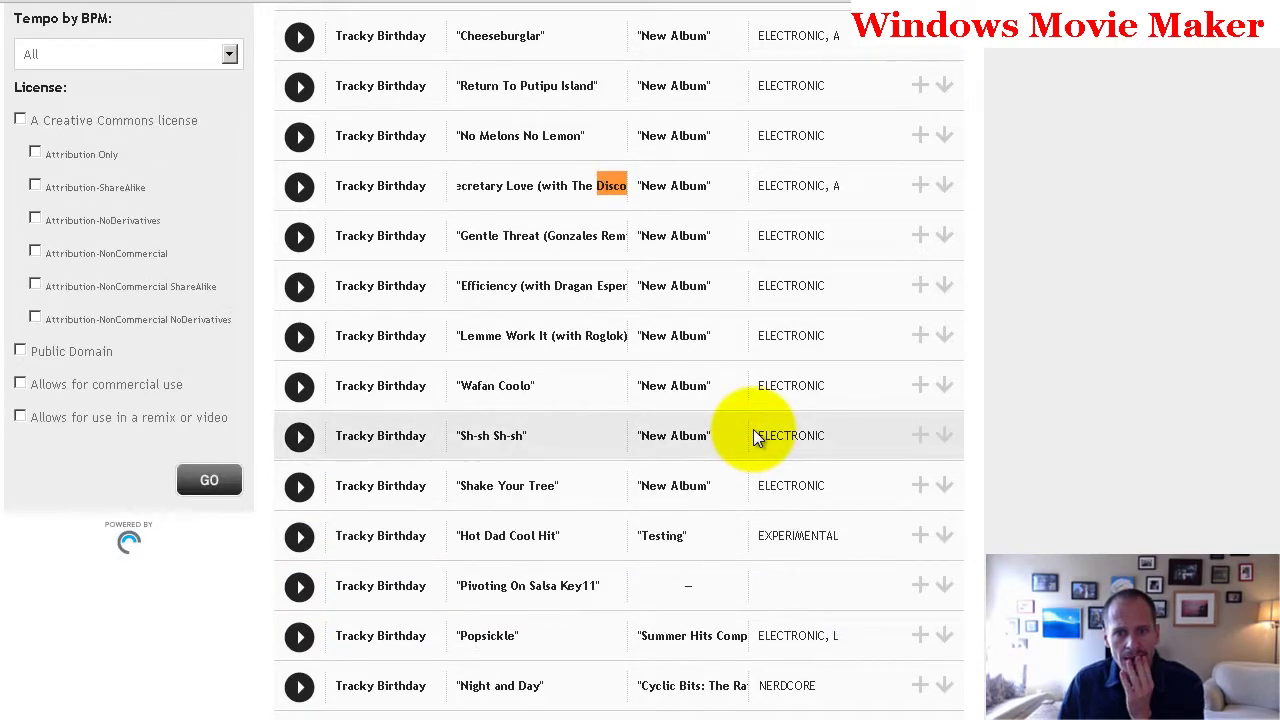
pyautogui.scroll(1, 757, 437)
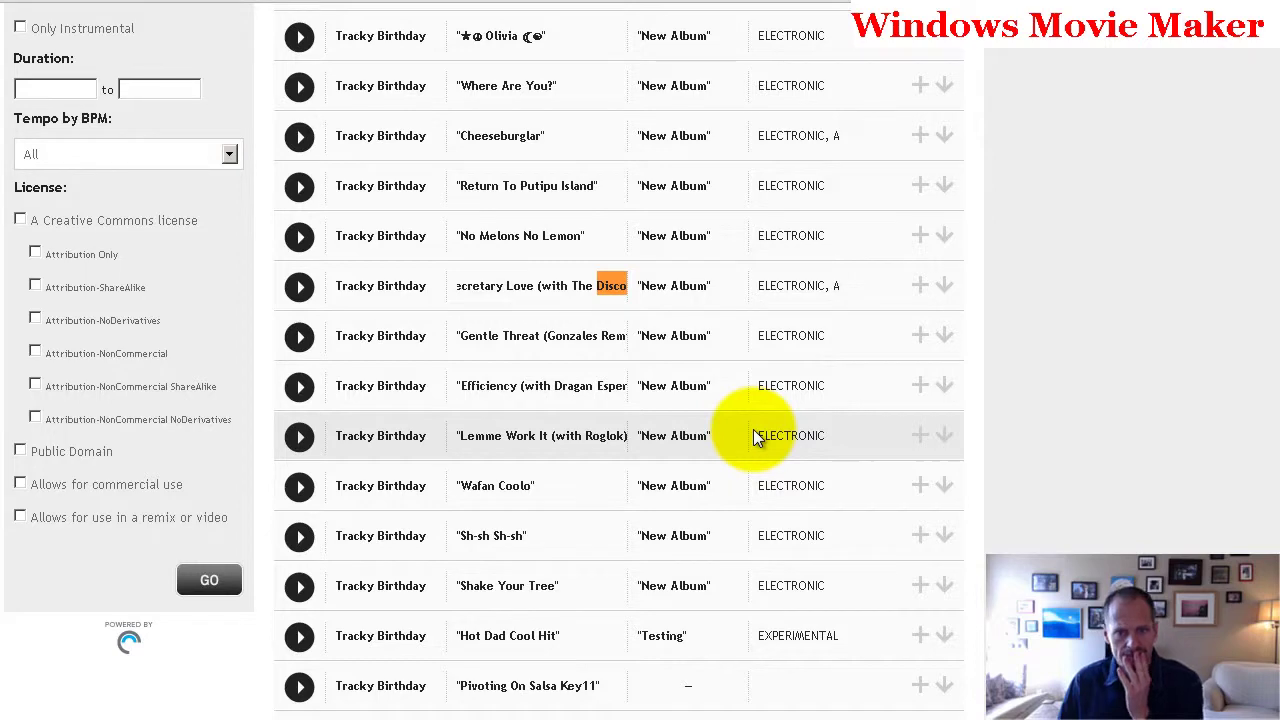
pyautogui.scroll(3, 757, 437)
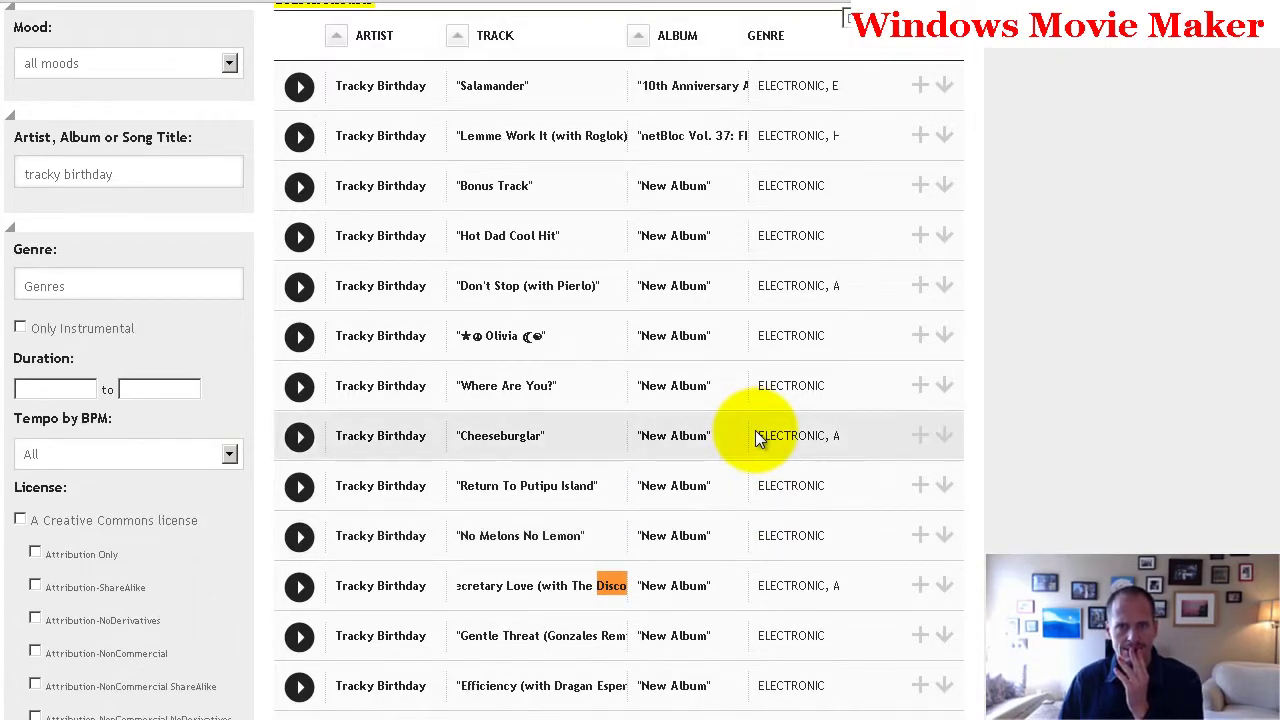
pyautogui.scroll(-3, 757, 437)
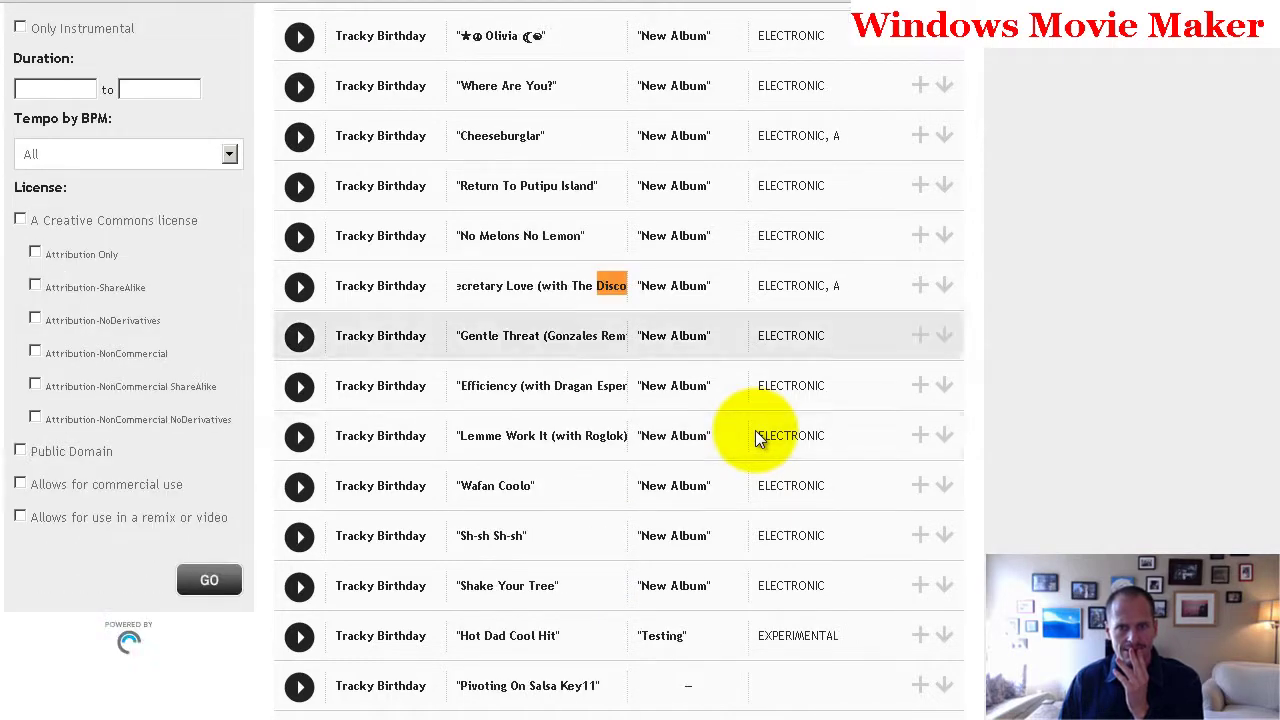
pyautogui.scroll(-1, 757, 437)
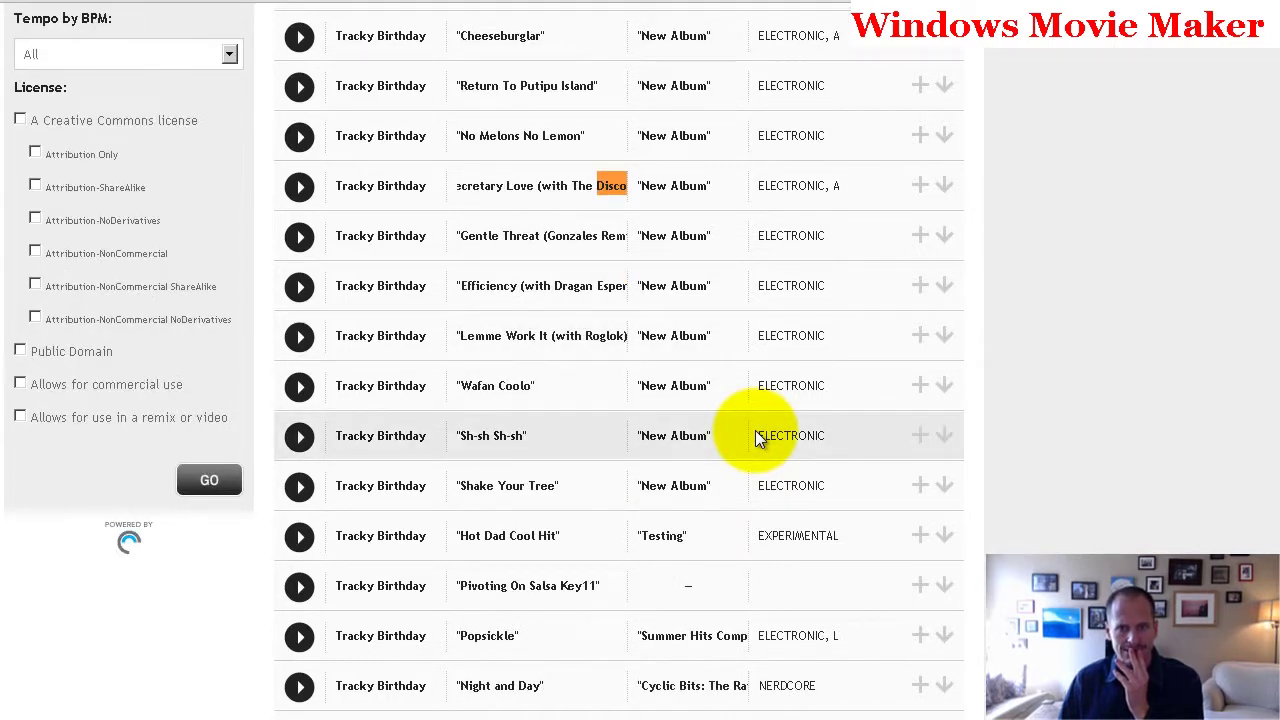
pyautogui.scroll(-1, 757, 437)
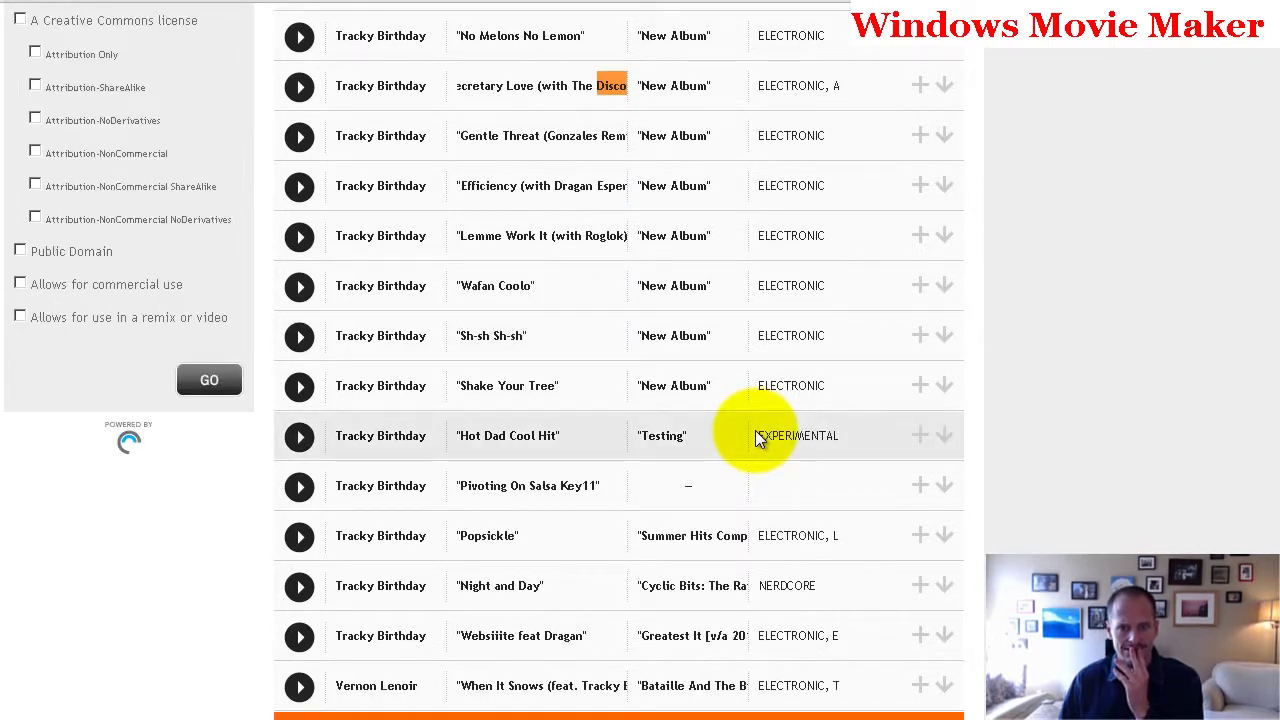
pyautogui.scroll(-3, 757, 437)
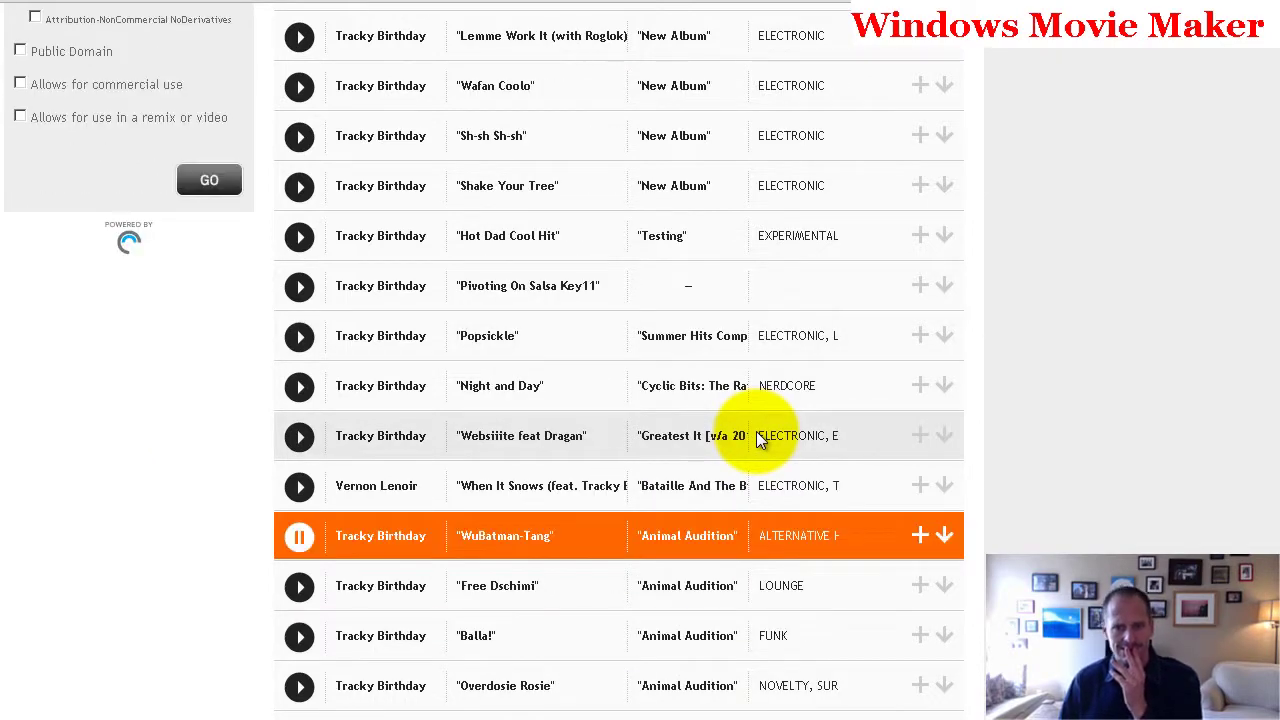
pyautogui.scroll(-1, 757, 437)
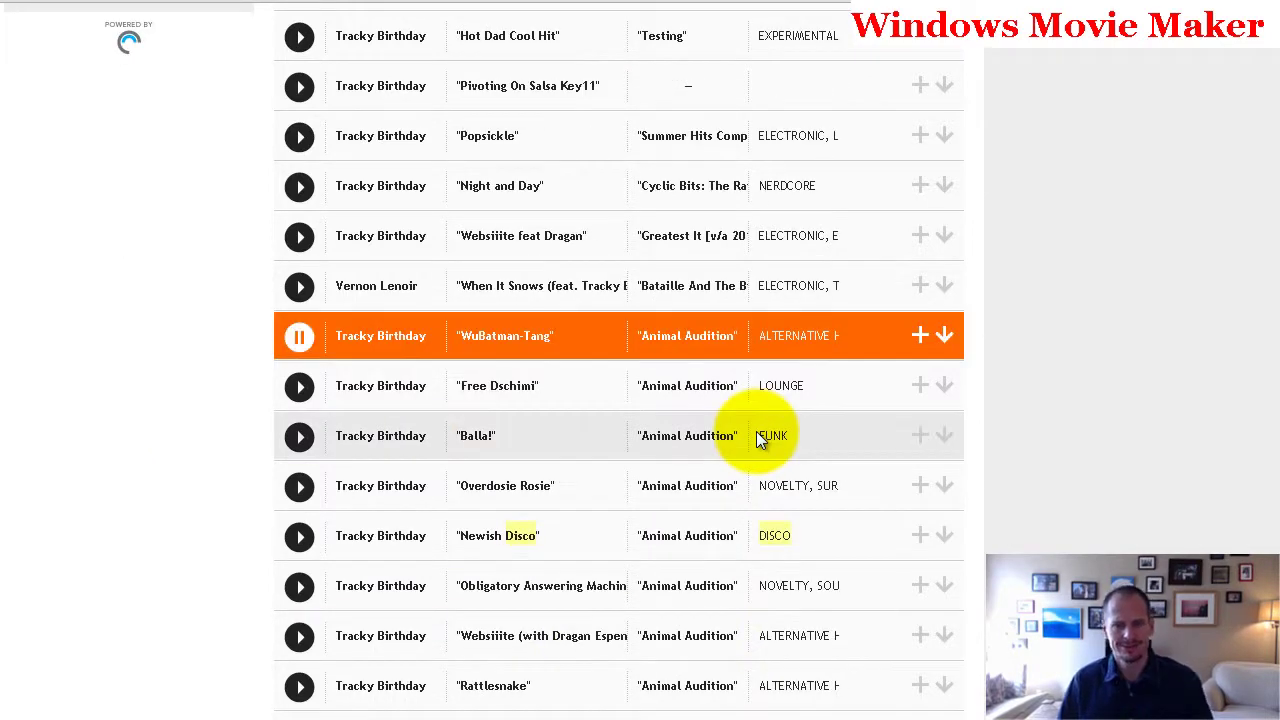
# - Play a sample of the funk track "Balla!" before pausing it, and download the track
pyautogui.click(299, 437)
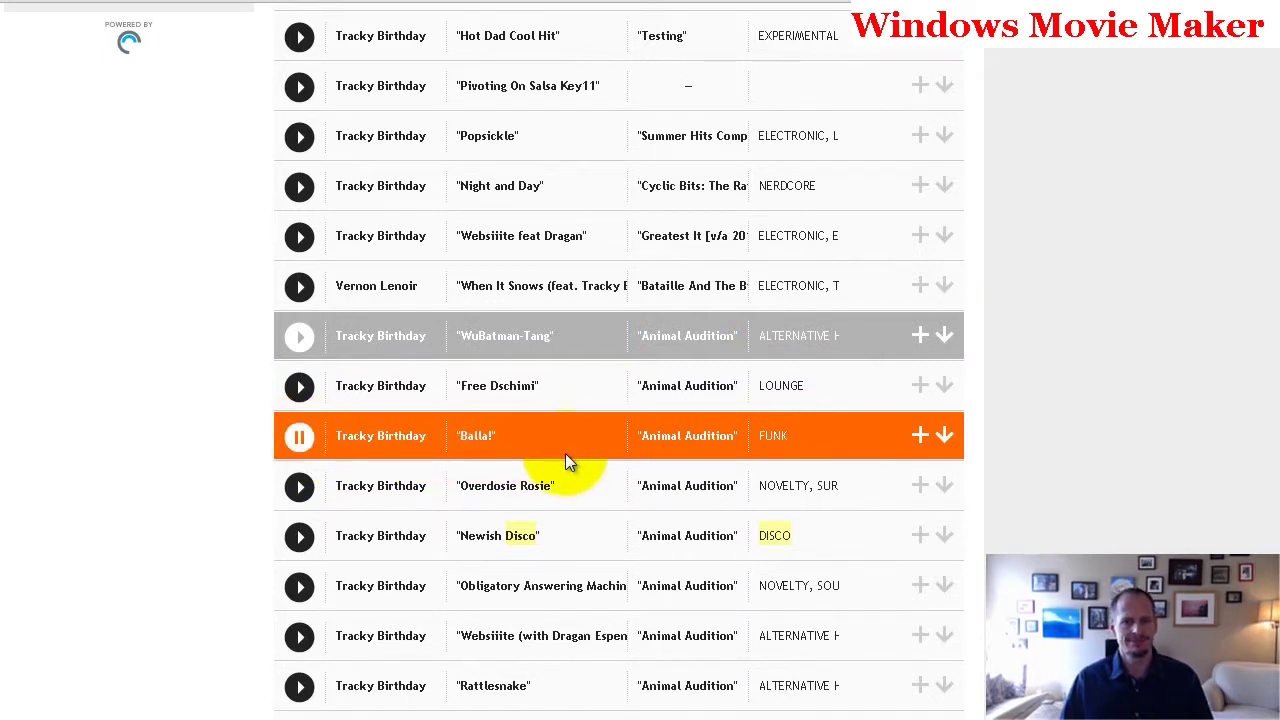
pyautogui.click(298, 440)
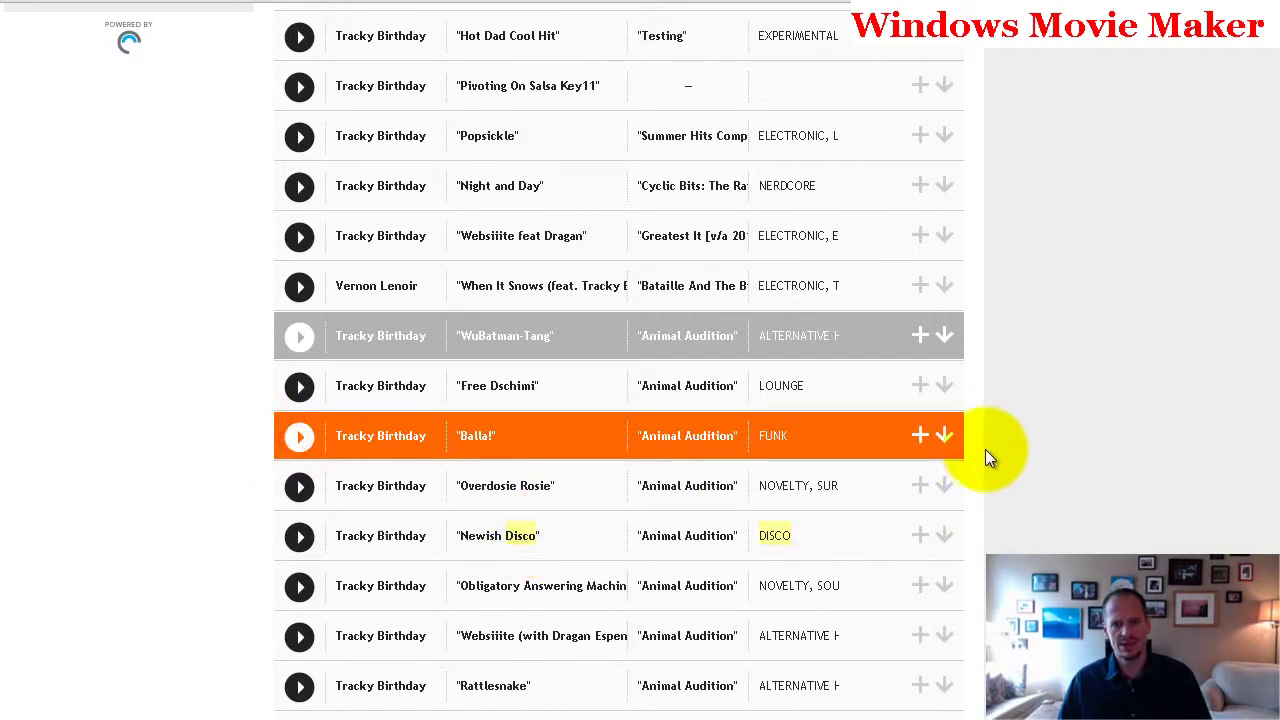
pyautogui.click(946, 443)
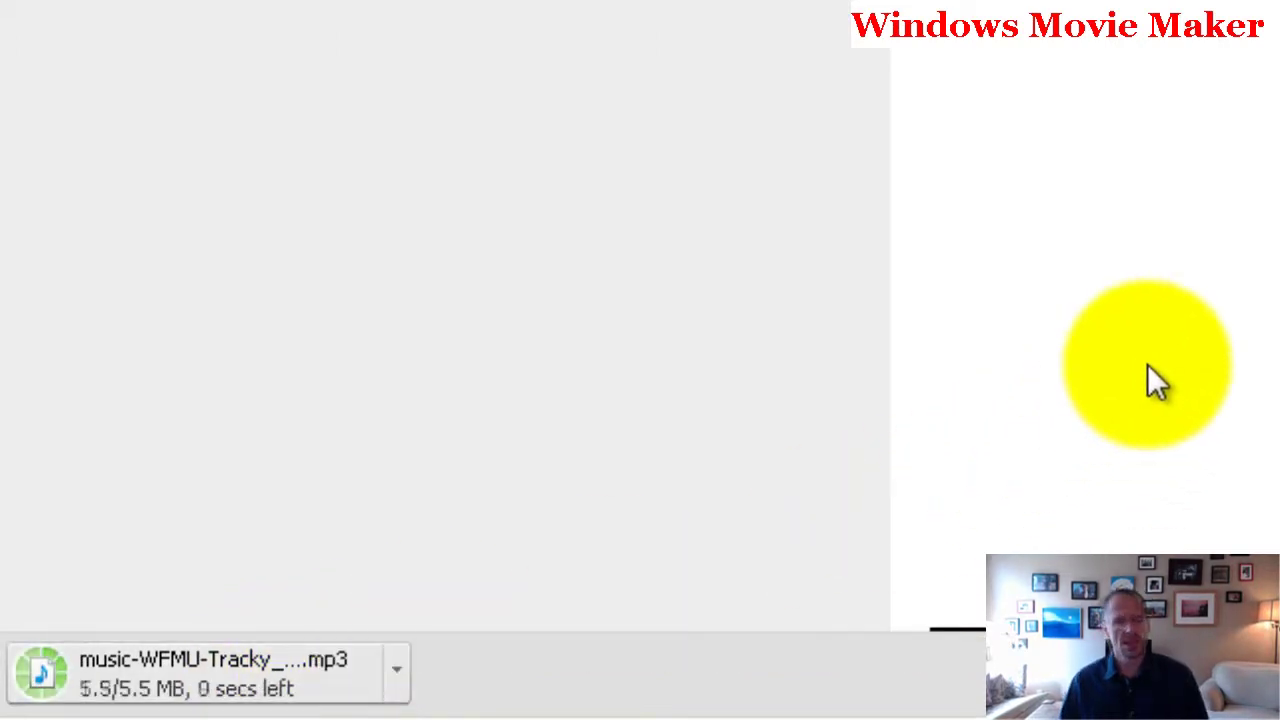
# - Switch to Movie Maker, add the downloaded track from the Downloads folder as the movie's background music, and play the movie
pyautogui.hotkey('alt', 'Tab')
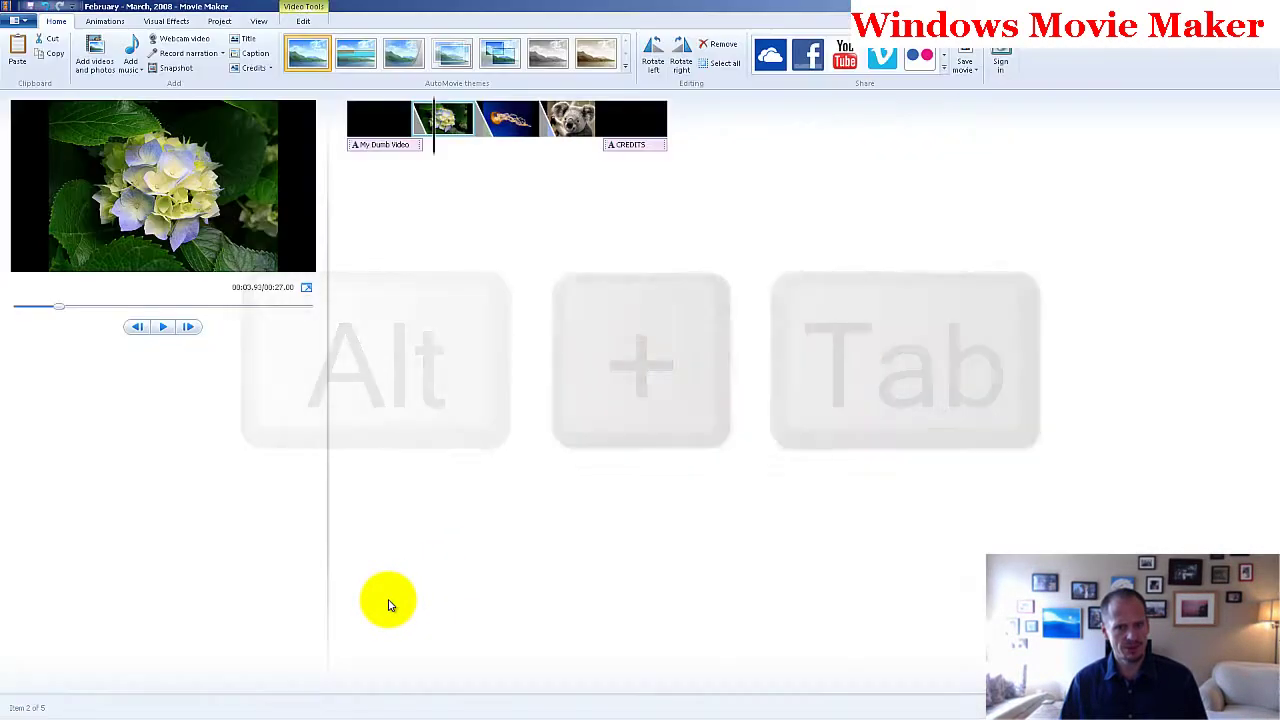
pyautogui.click(131, 72)
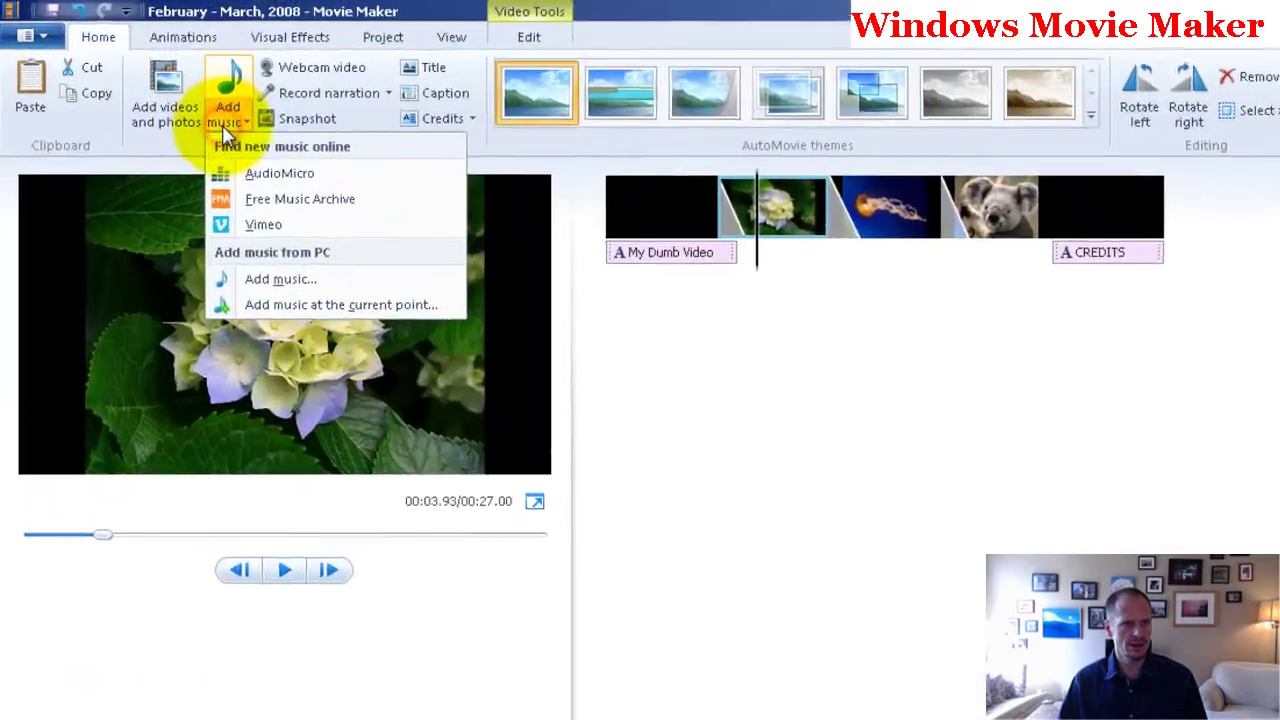
pyautogui.click(237, 219)
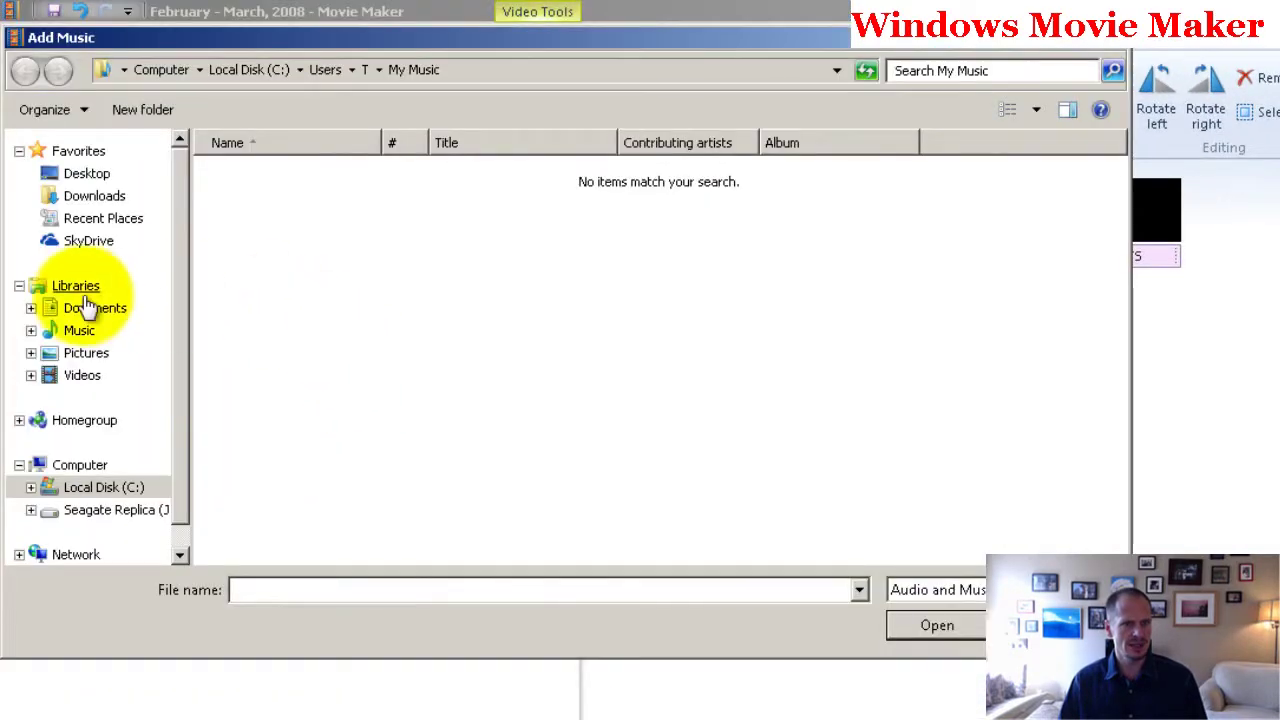
pyautogui.click(94, 196)
pyautogui.doubleClick(300, 177)
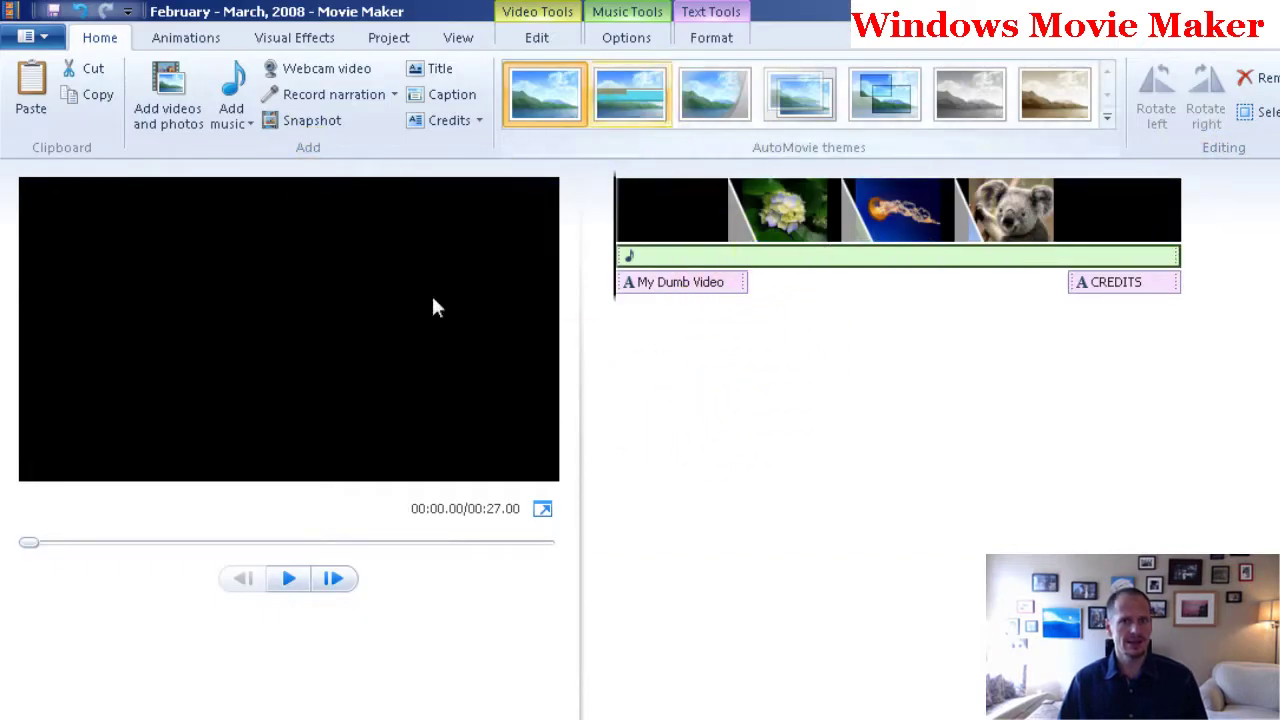
pyautogui.click(288, 579)
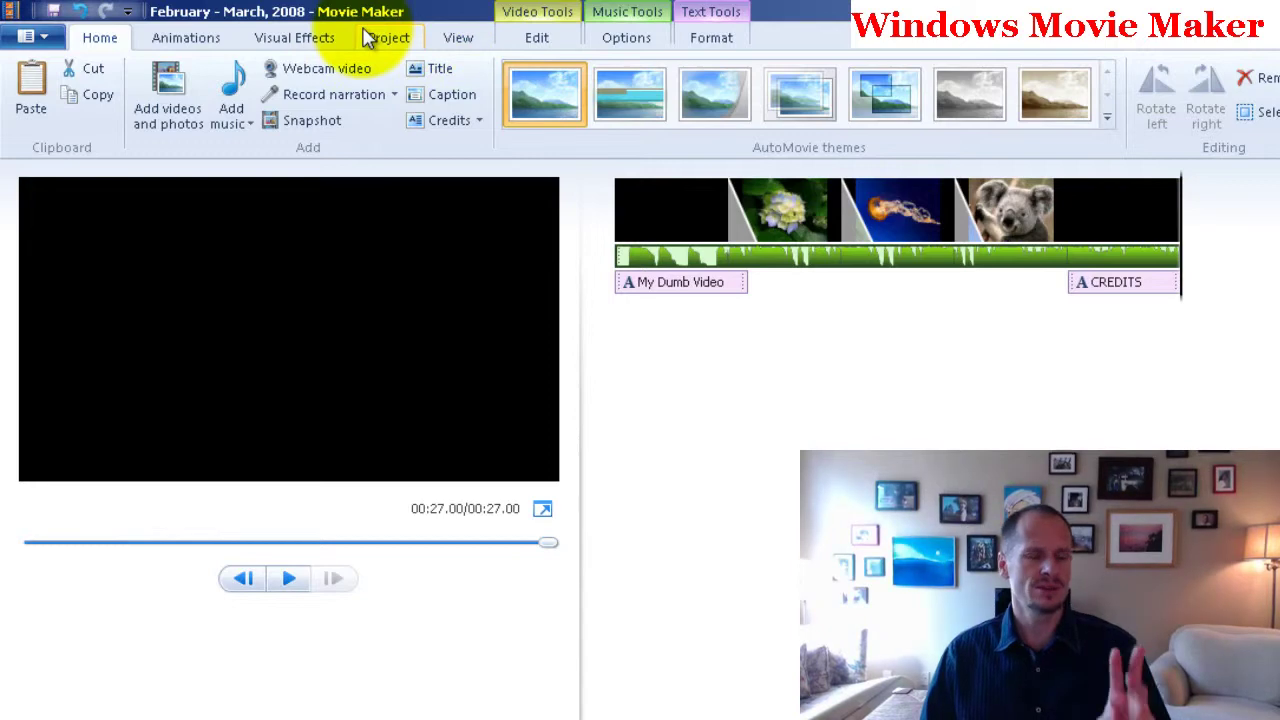
# - Add Video 1.mp4 from the Logitech Webcam folder of the Videos library after the credits, and look over the extended storyboard
pyautogui.click(188, 88)
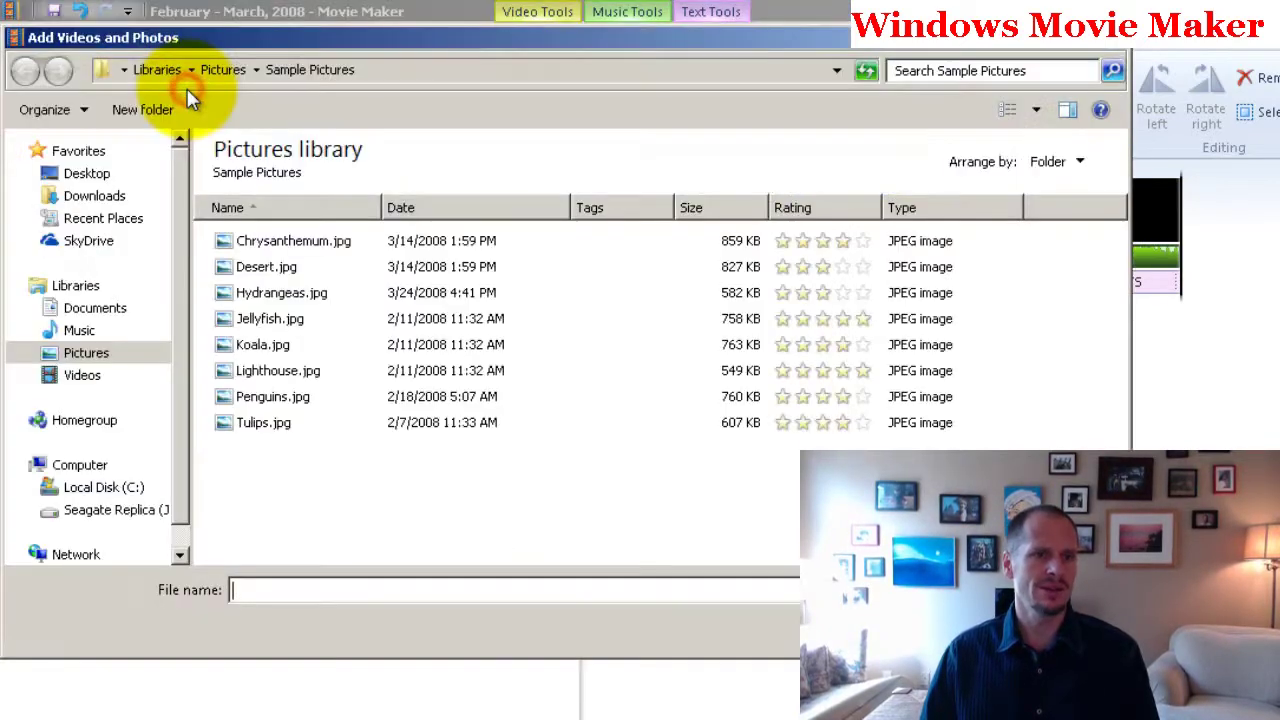
pyautogui.click(120, 376)
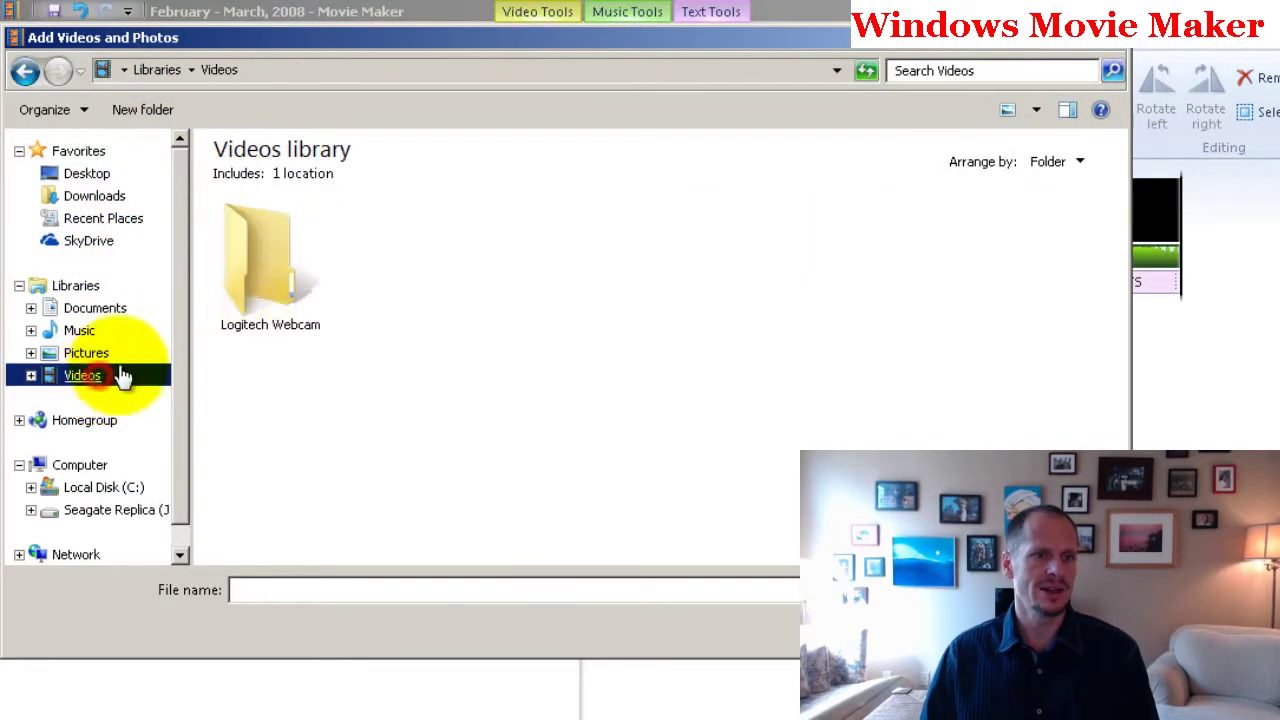
pyautogui.doubleClick(280, 331)
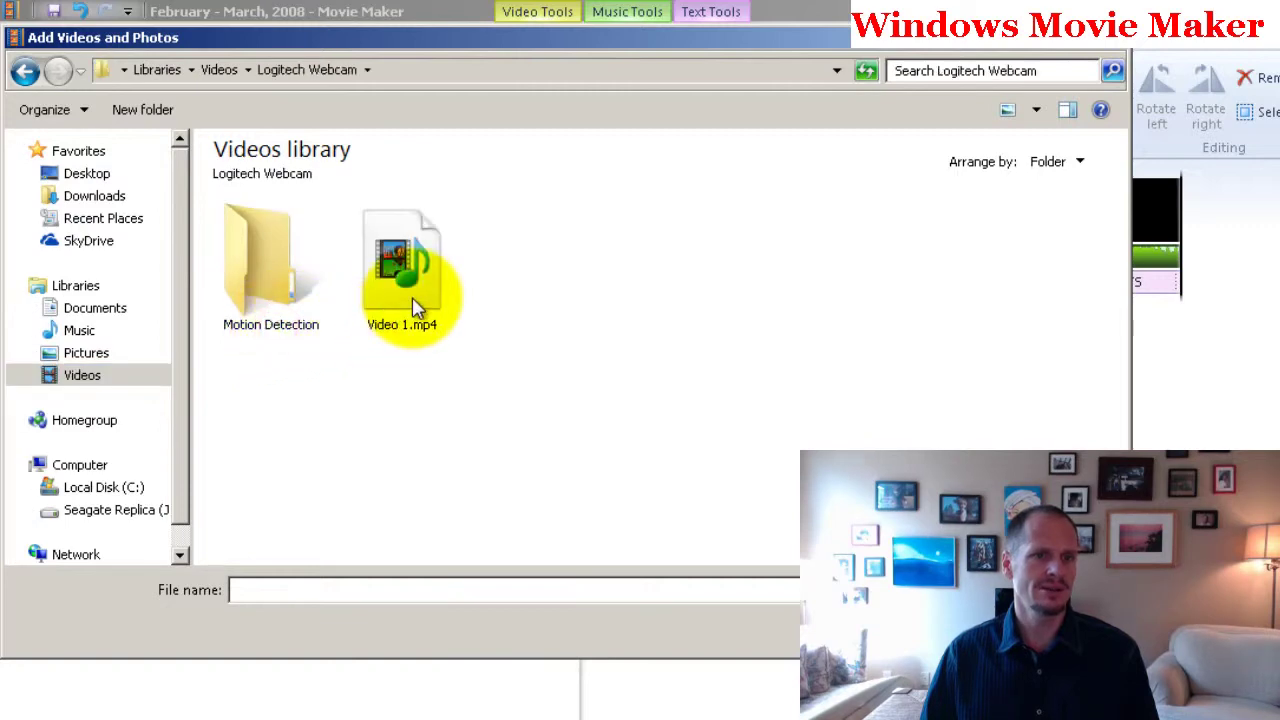
pyautogui.doubleClick(415, 308)
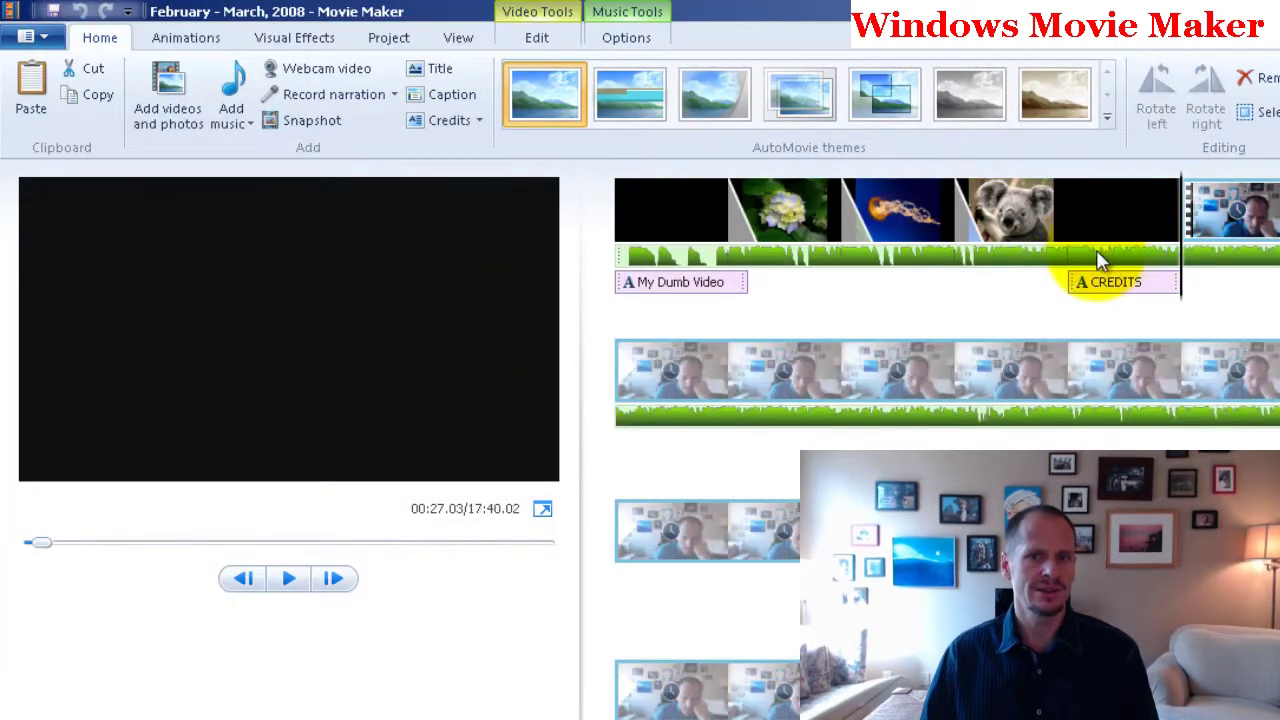
pyautogui.scroll(-3, 1000, 300)
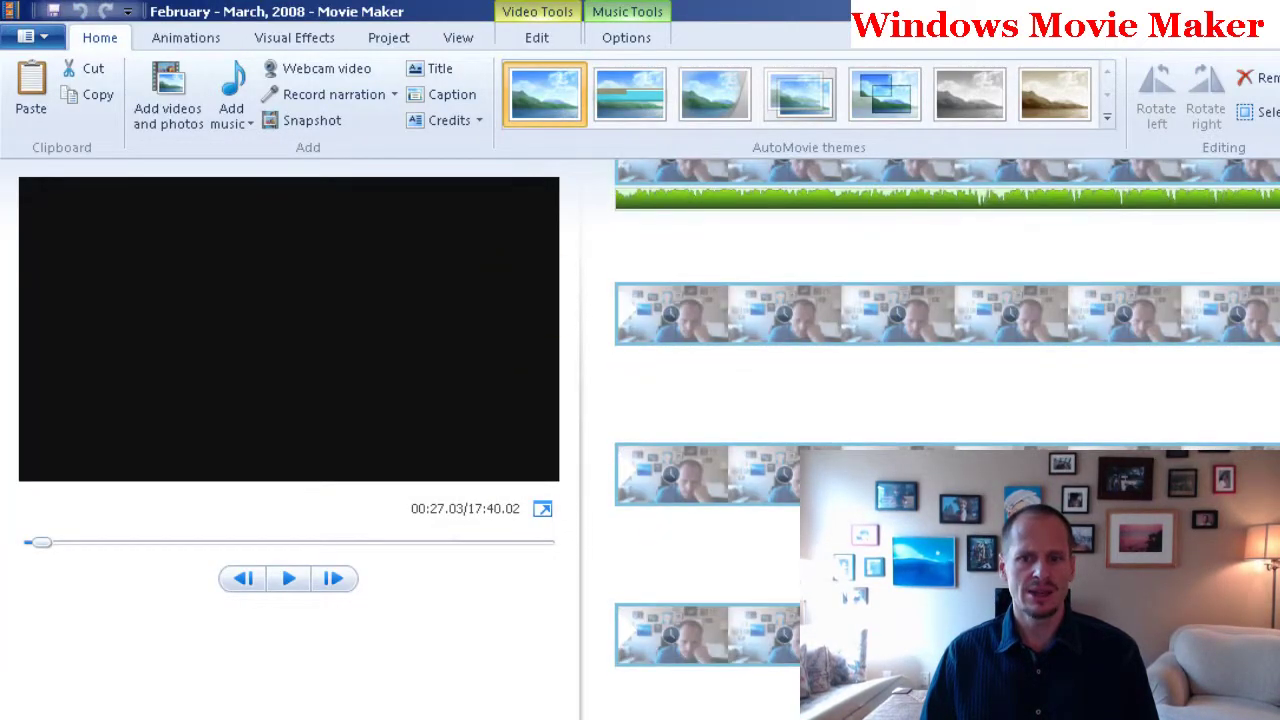
pyautogui.scroll(1, 947, 400)
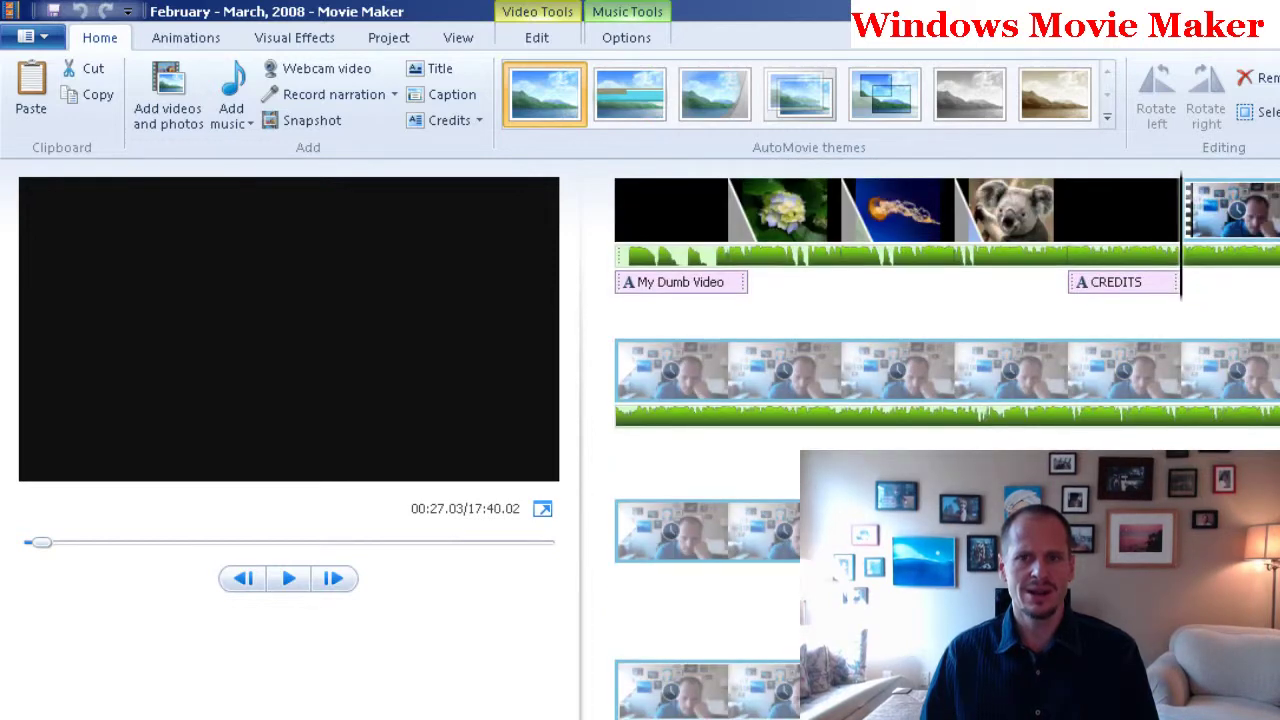
# - Preview the movie at the webcam clip, and undo the addition of that video after the credits
pyautogui.click(289, 582)
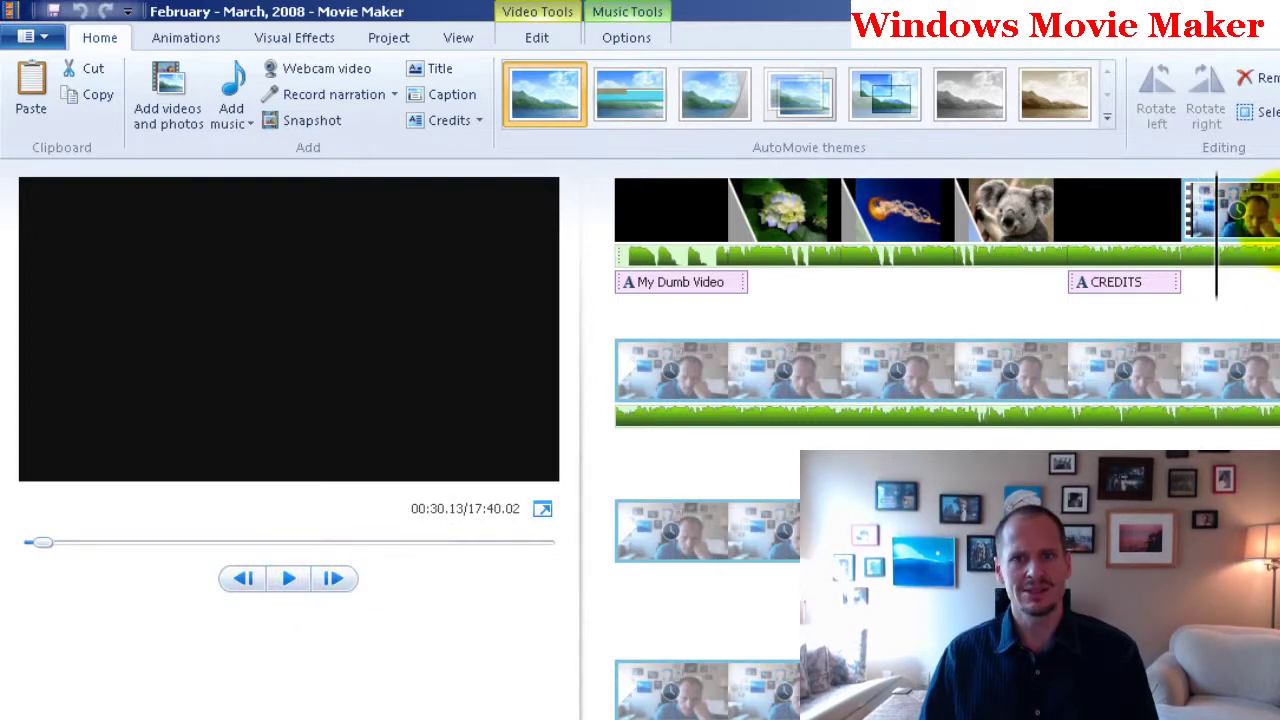
pyautogui.hotkey('ctrl', 'z')
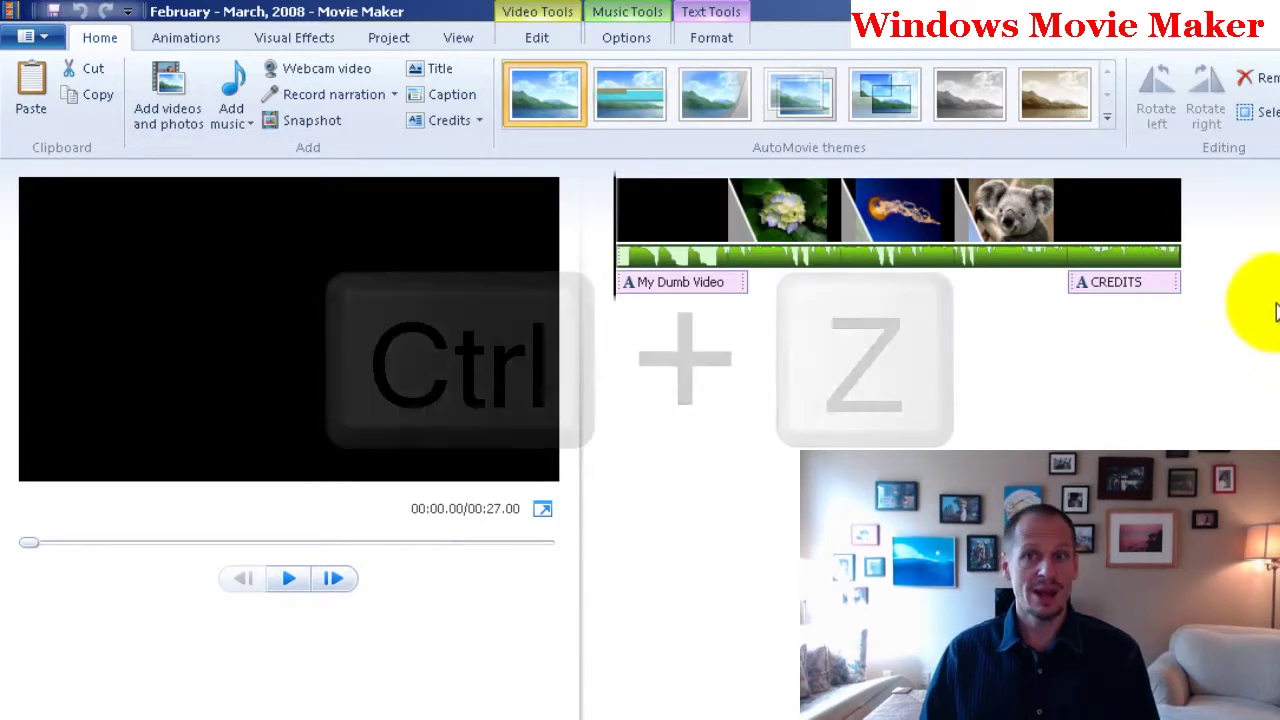
# - Export the movie with the computer setting as an MPEG-4 file named "my dumb movie" on the Desktop, and open its folder
pyautogui.click(986, 114)
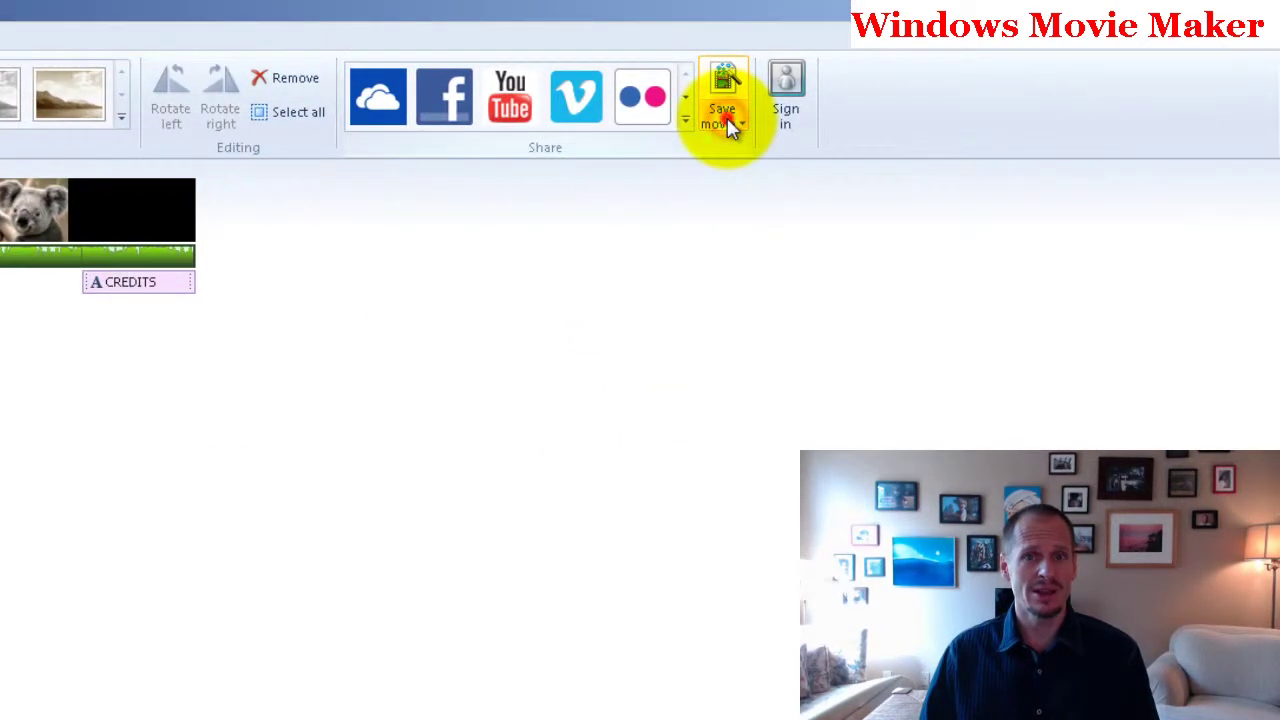
pyautogui.click(733, 122)
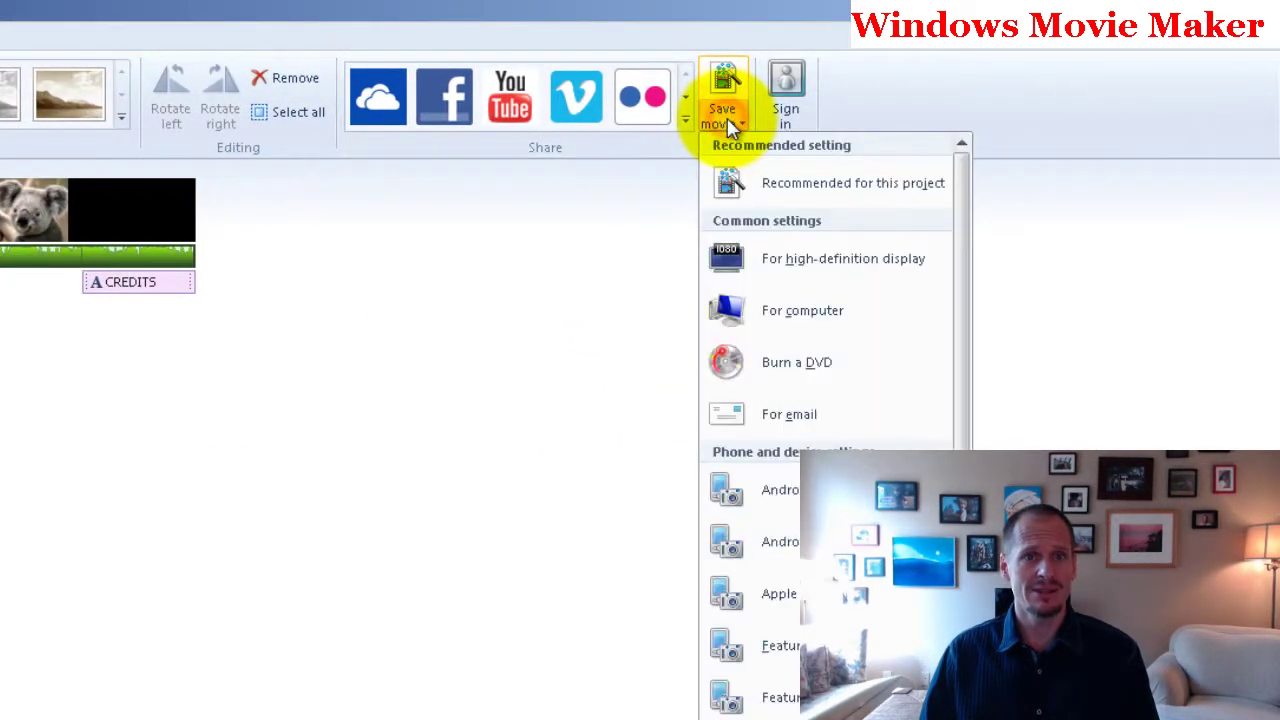
pyautogui.click(732, 123)
pyautogui.click(732, 124)
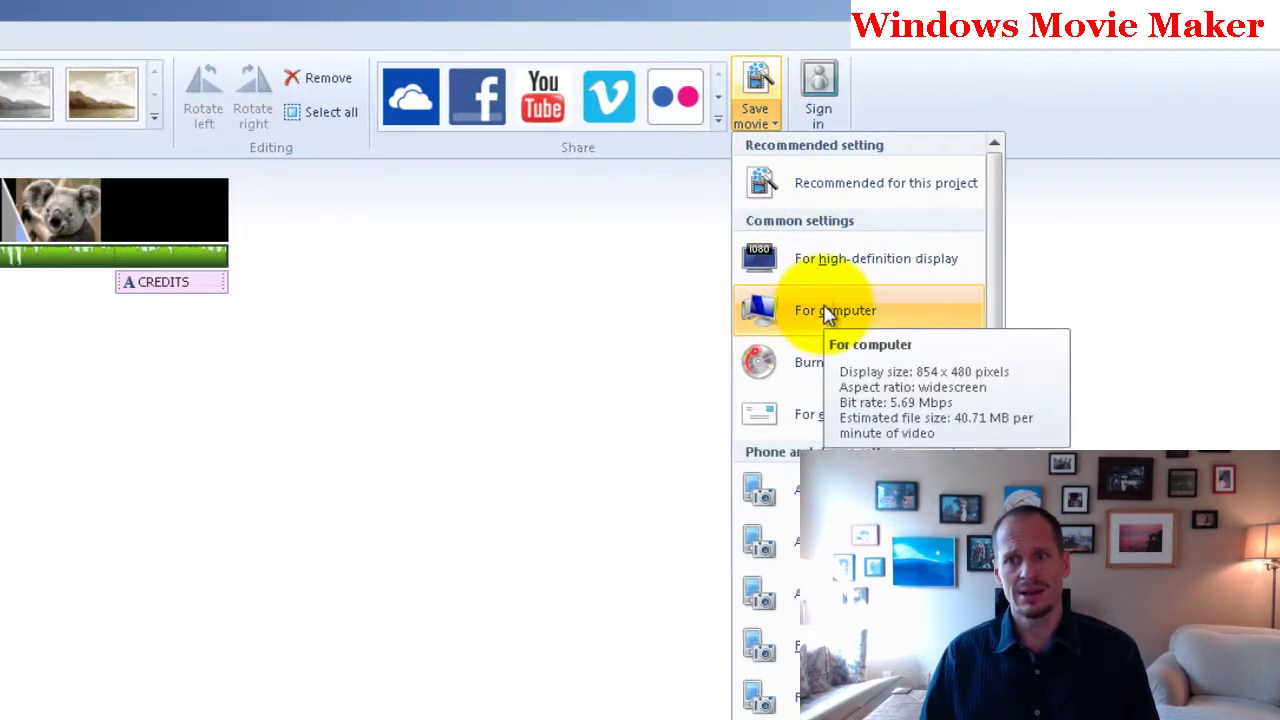
pyautogui.click(795, 312)
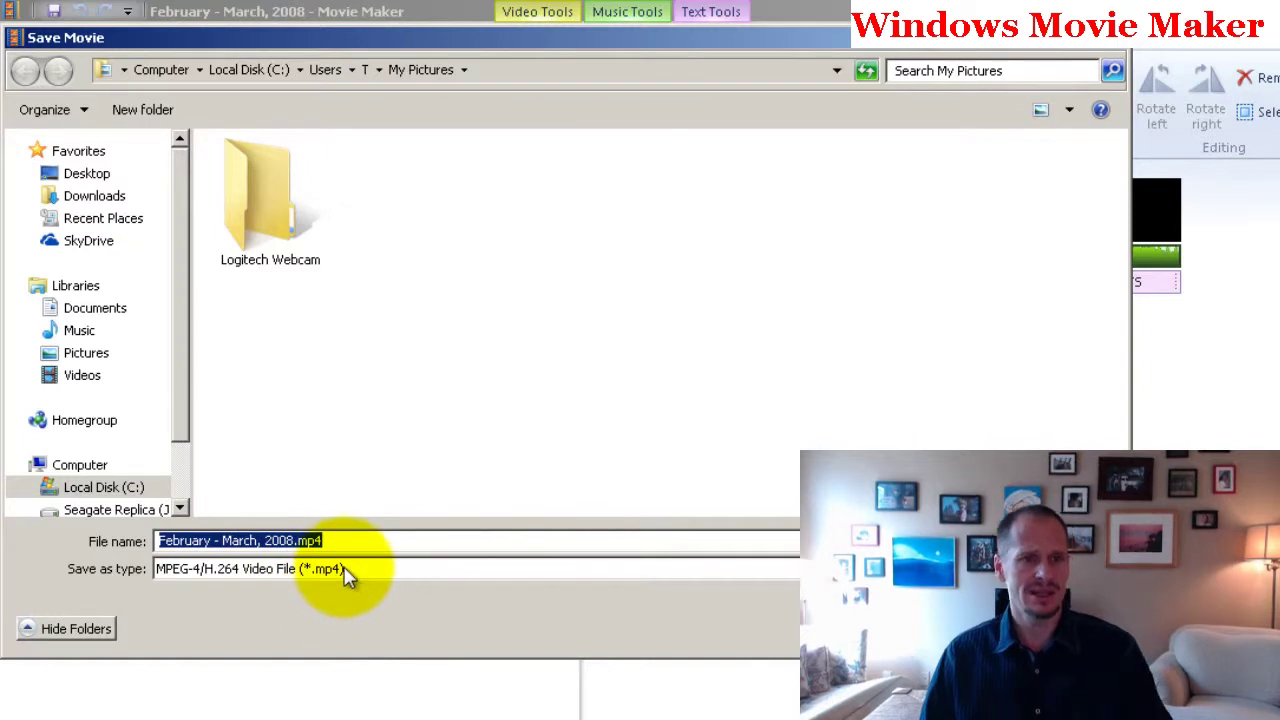
pyautogui.click(108, 178)
pyautogui.click(272, 540)
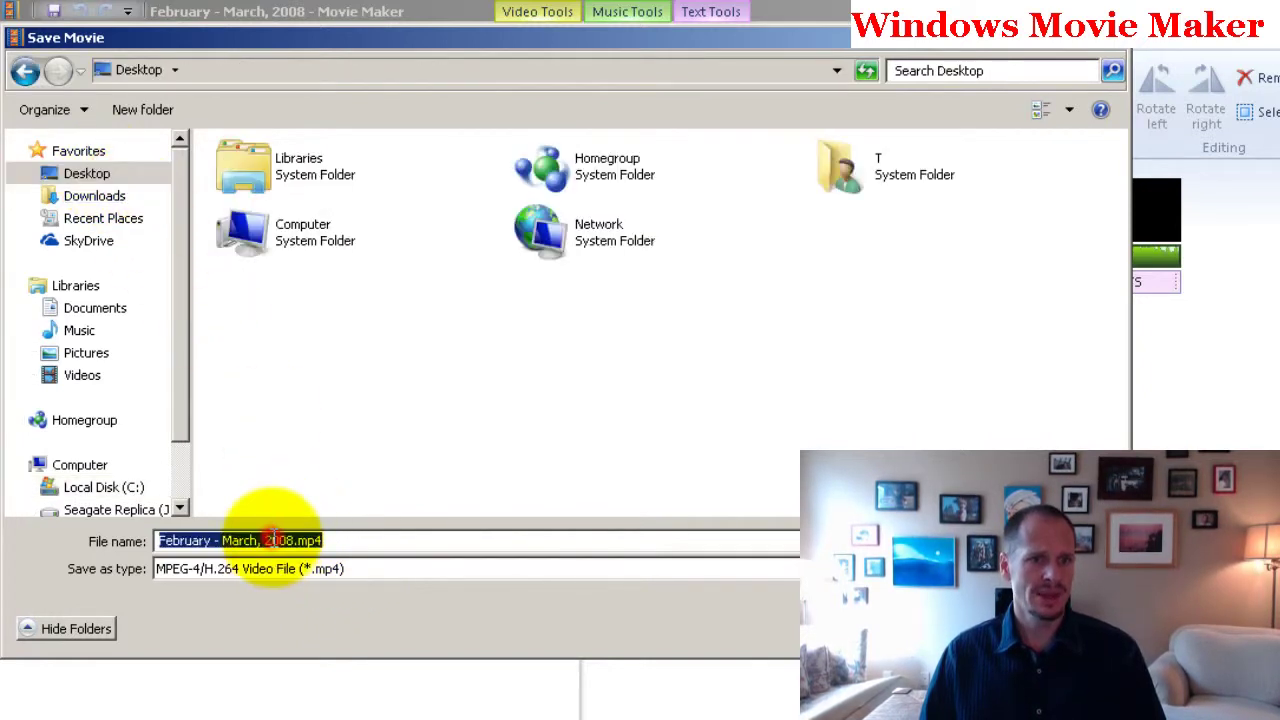
pyautogui.write('my dumb')
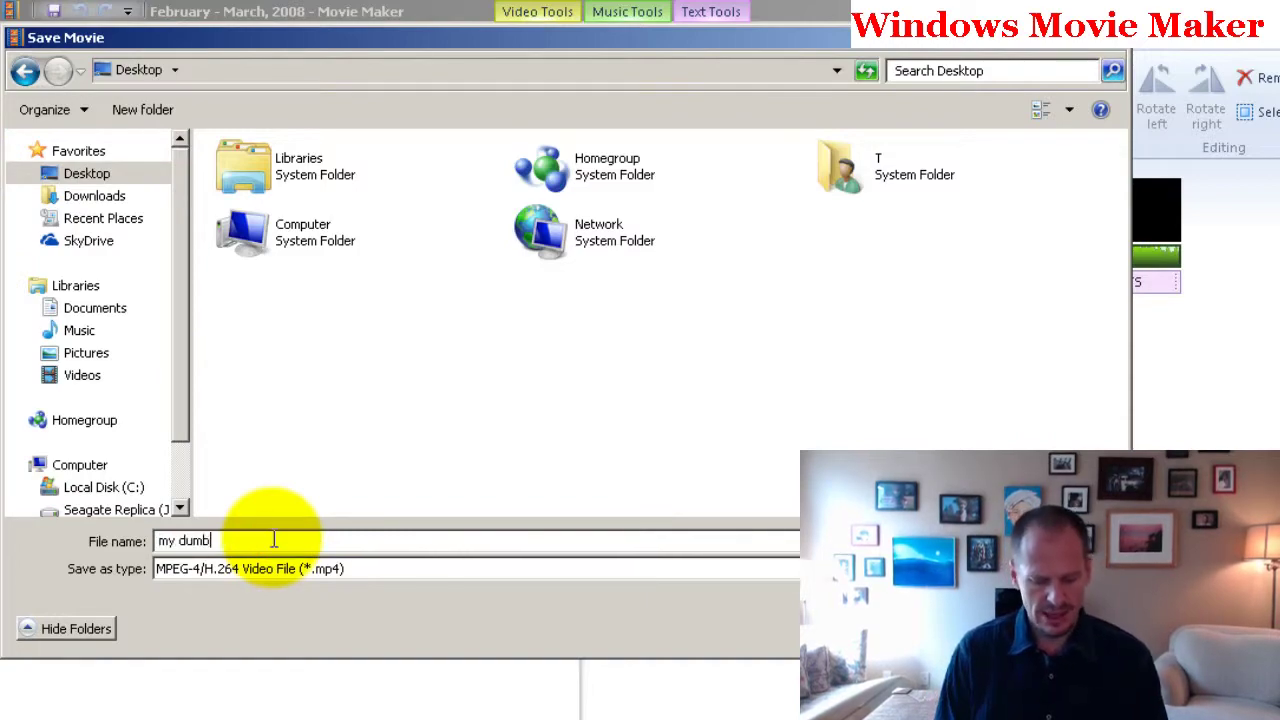
pyautogui.write(' movie')
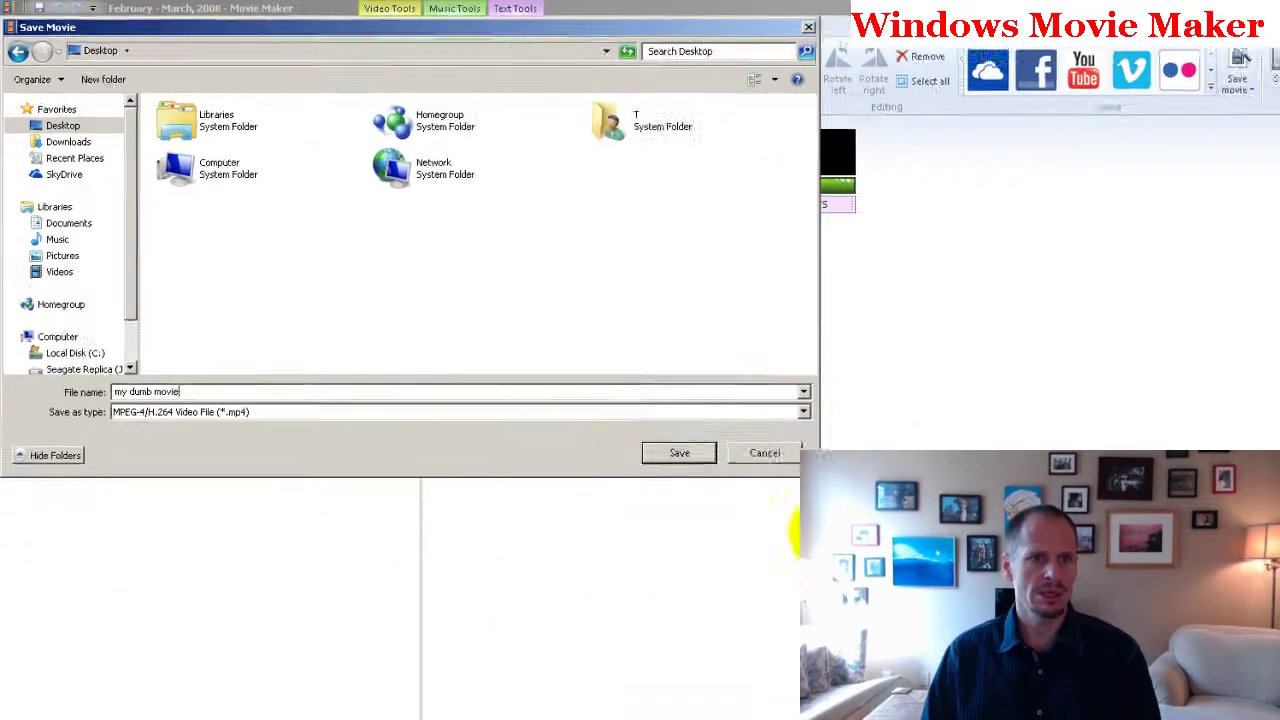
pyautogui.click(945, 628)
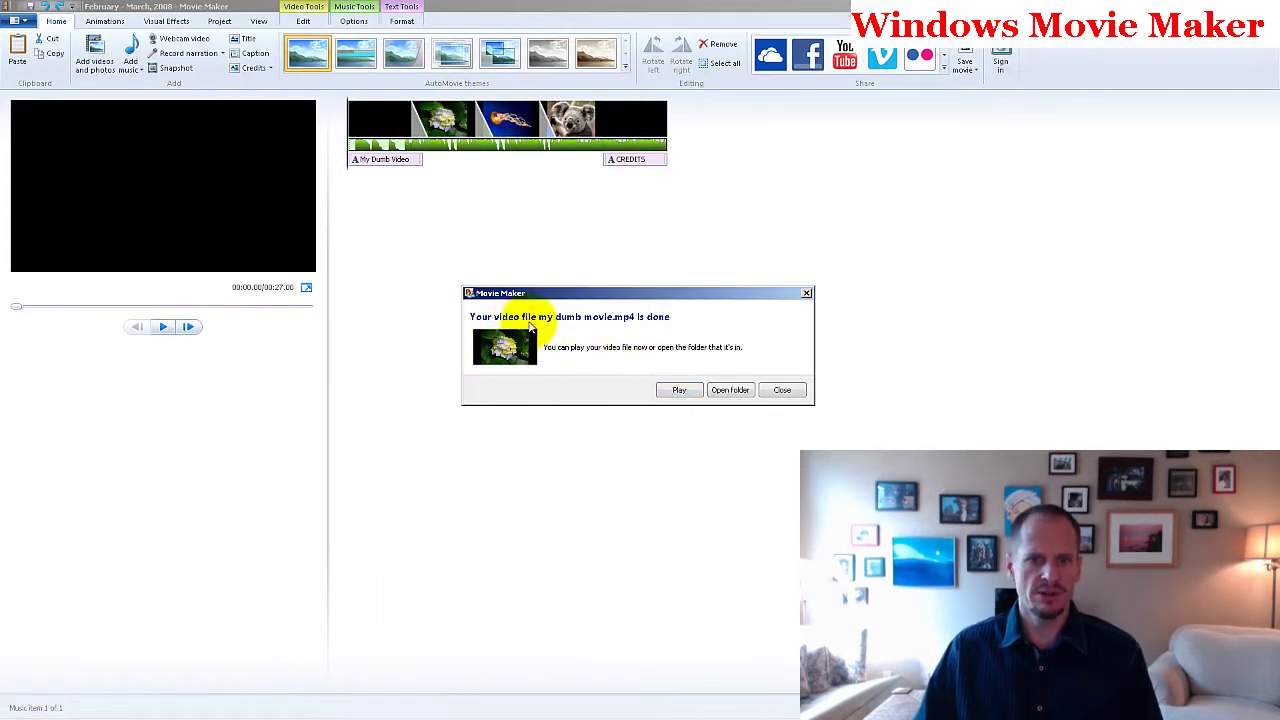
pyautogui.click(731, 390)
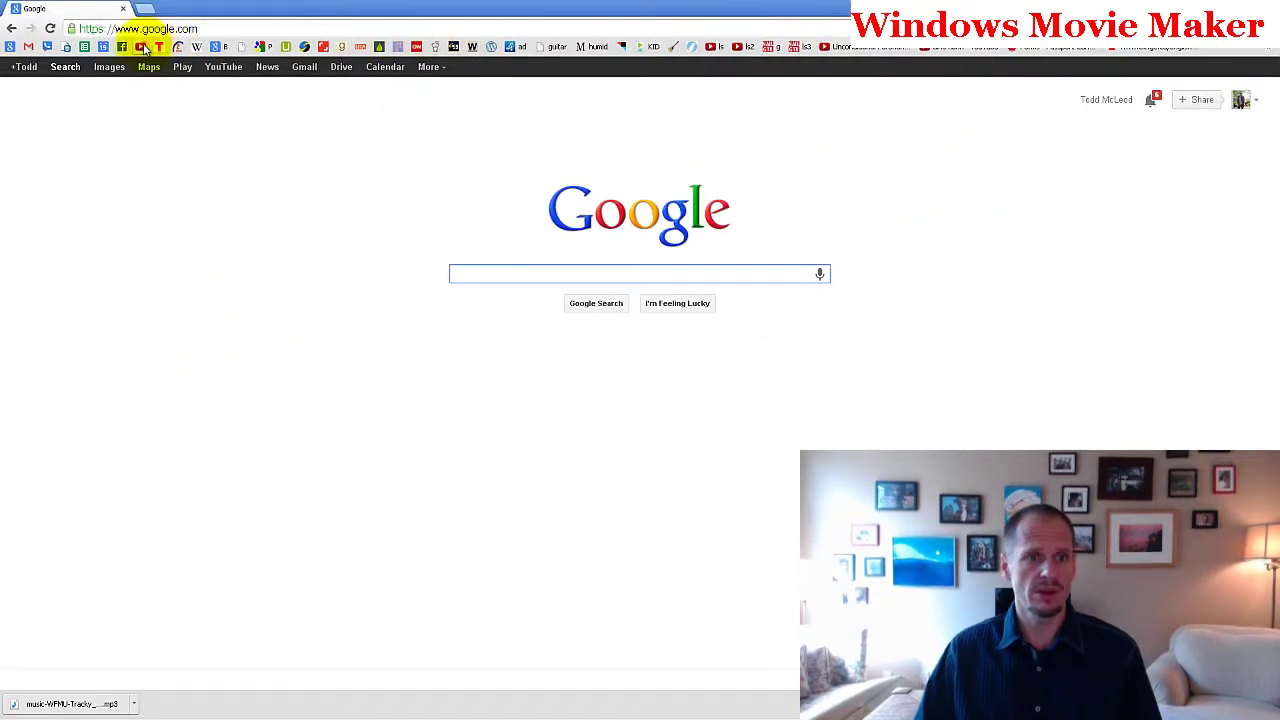
# - Switch to Chrome, open YouTube's upload page, and browse the Downloads folder in the file selection before cancelling it
pyautogui.click(141, 47)
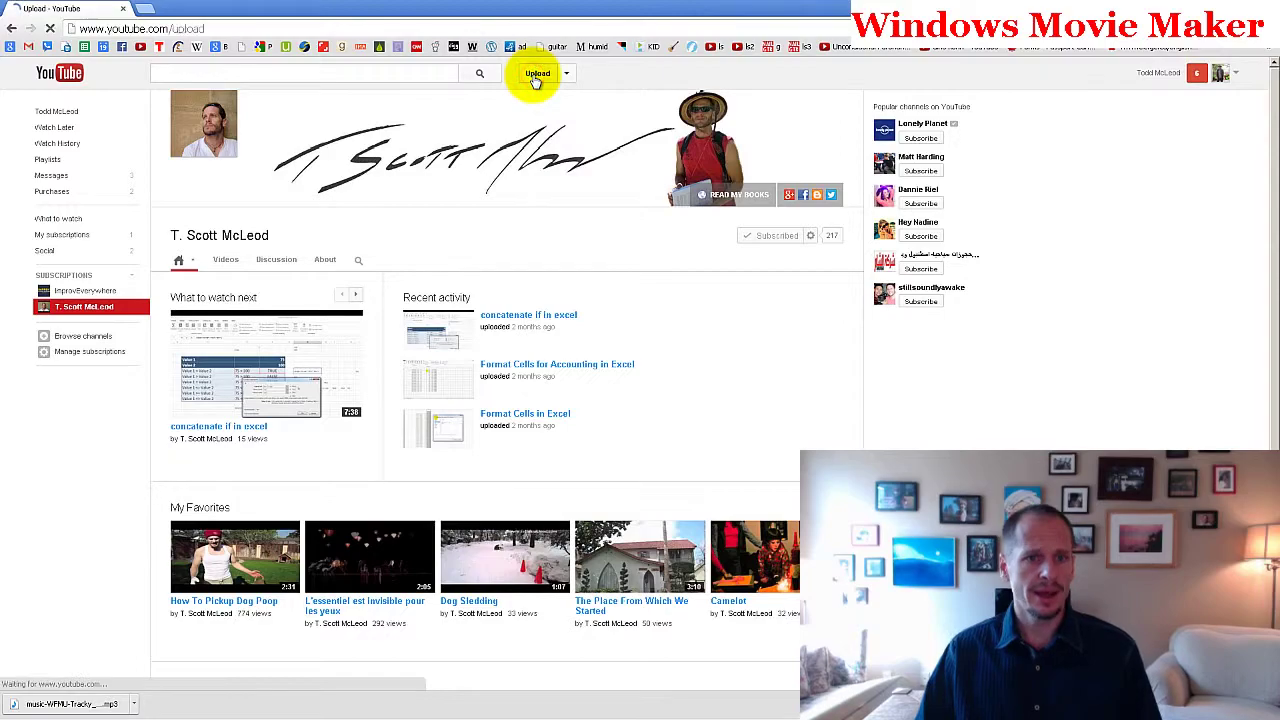
pyautogui.click(277, 200)
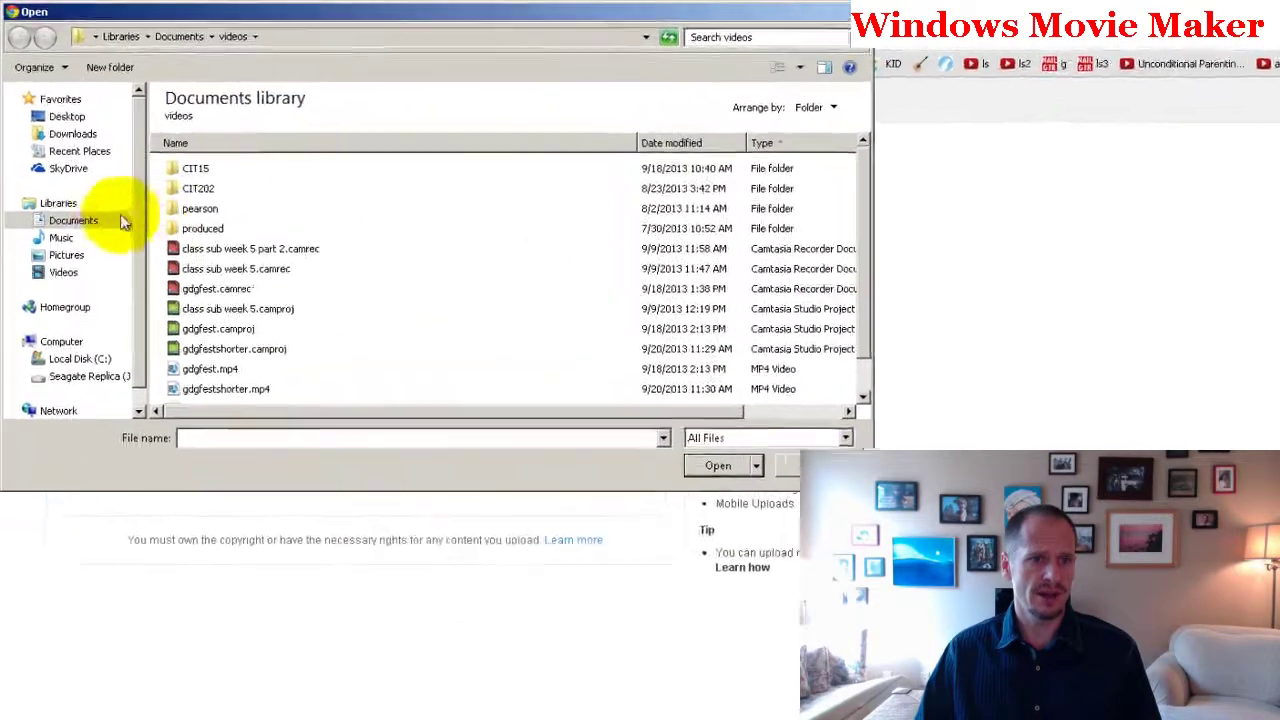
pyautogui.click(72, 135)
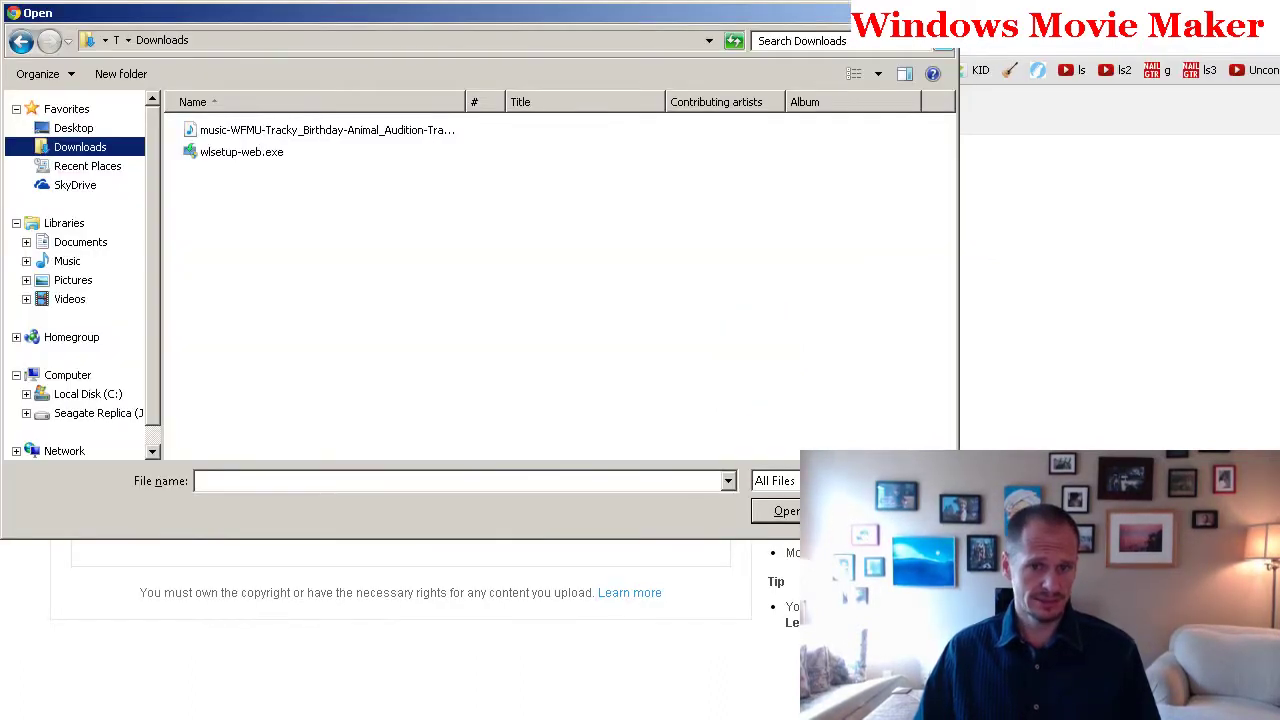
pyautogui.click(830, 510)
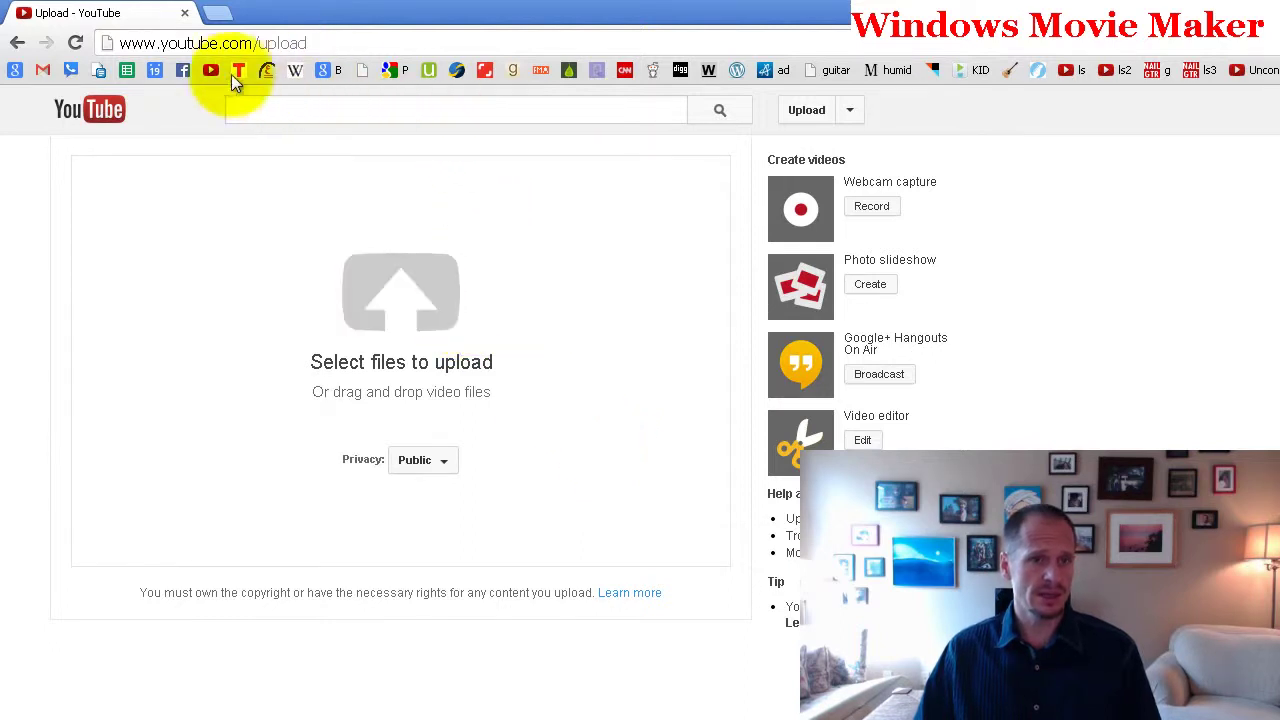
# - Open the uploaded video "Google Developer Fest 2013 Fresno" on YouTube, pause it, and copy its web address
pyautogui.click(1275, 110)
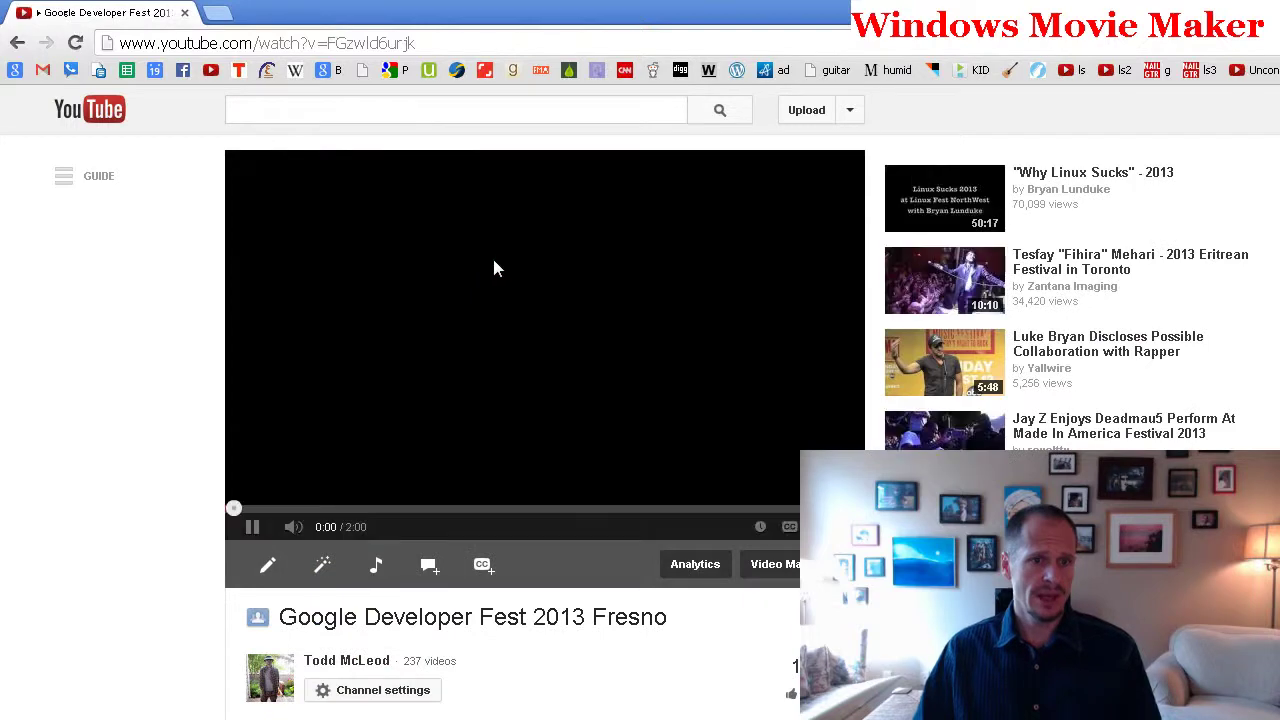
pyautogui.click(348, 50)
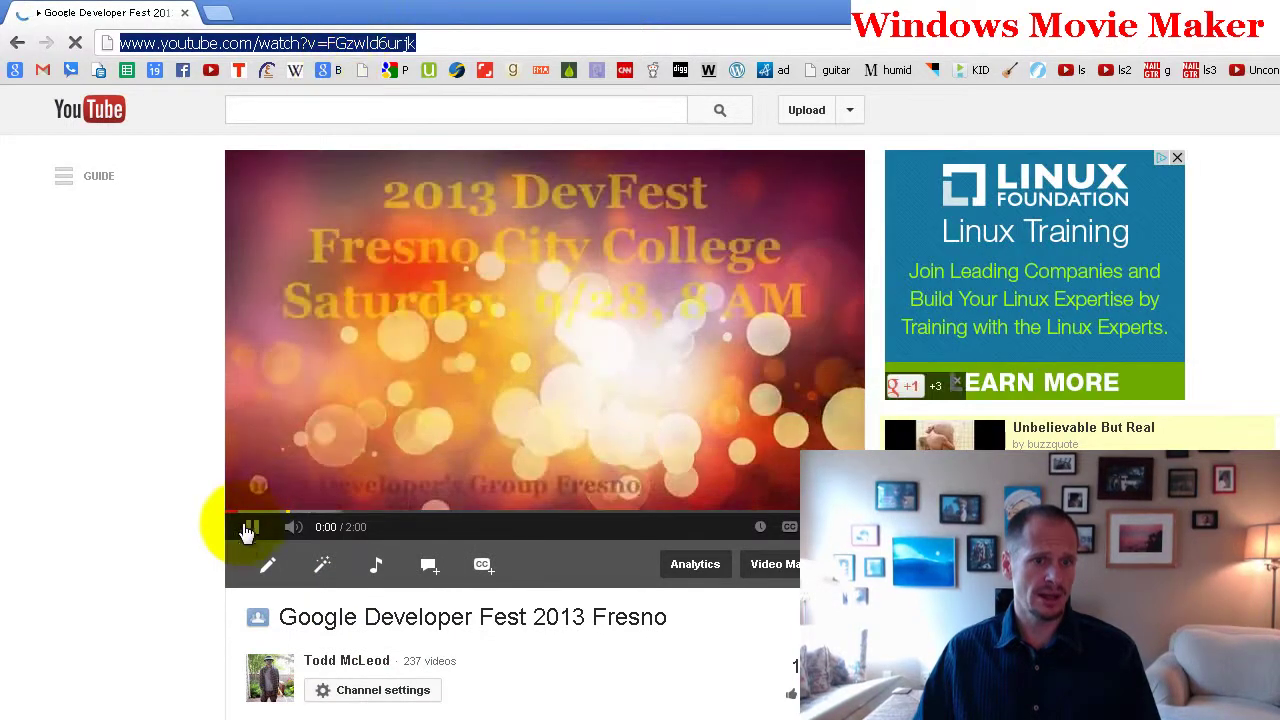
pyautogui.click(252, 526)
pyautogui.click(337, 45)
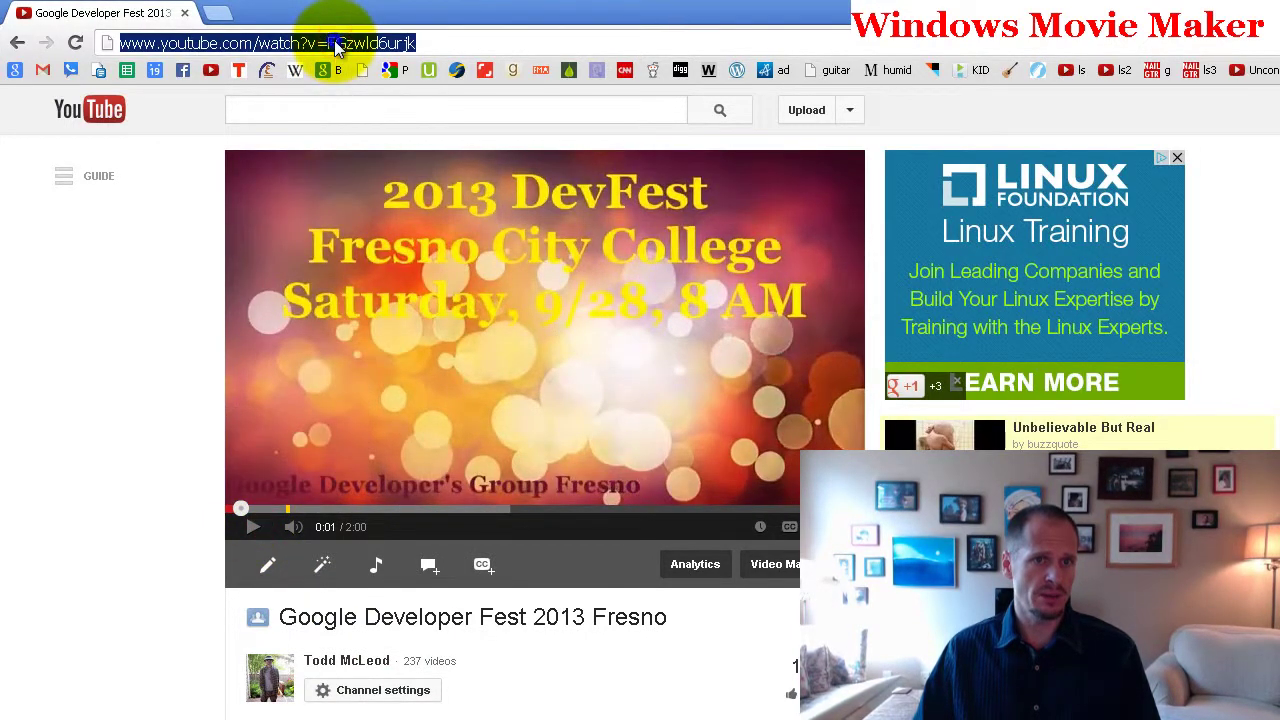
pyautogui.rightClick(337, 45)
pyautogui.click(362, 72)
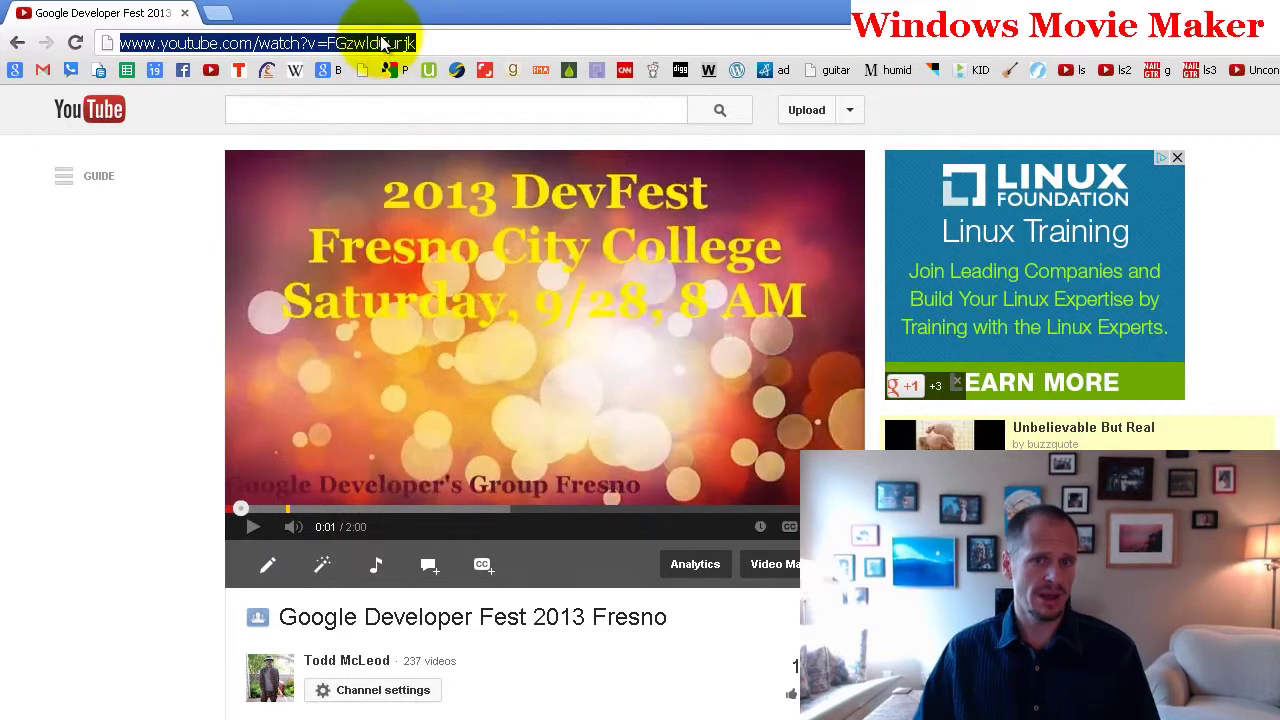